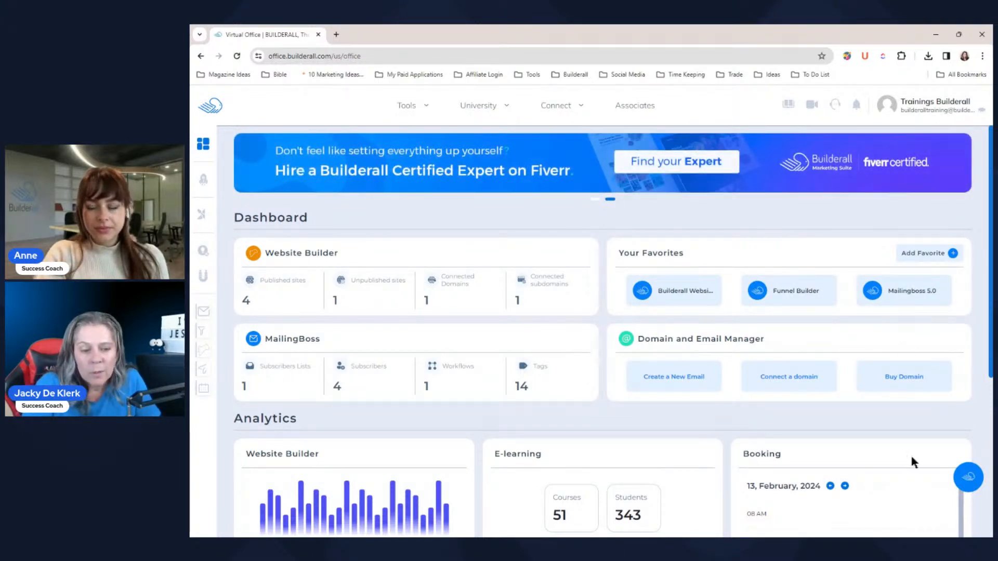
Open the Builderall Hub and read through the latest platform update announcements
left_click(968, 481)
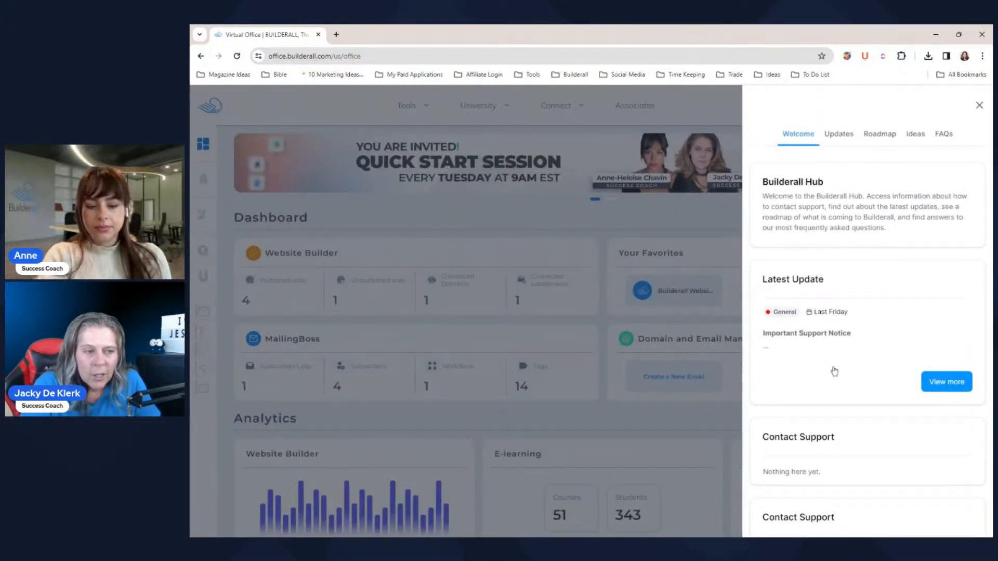
left_click(838, 136)
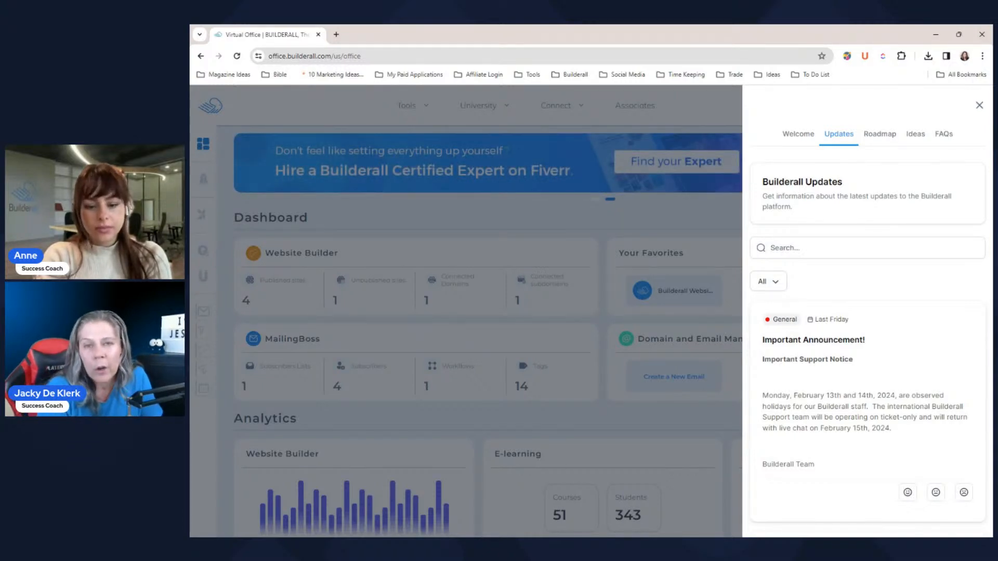
scroll(937, 434, "down", 1)
scroll(940, 434, "up", 1)
scroll(941, 433, "down", 2)
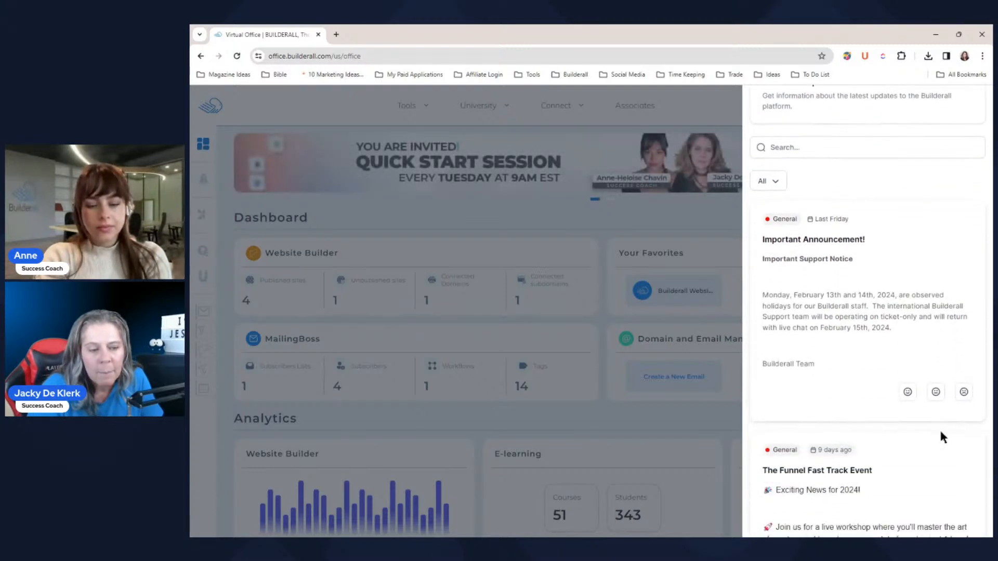
scroll(940, 436, "up", 1)
scroll(941, 434, "down", 1)
scroll(964, 291, "down", 1)
scroll(982, 239, "up", 1)
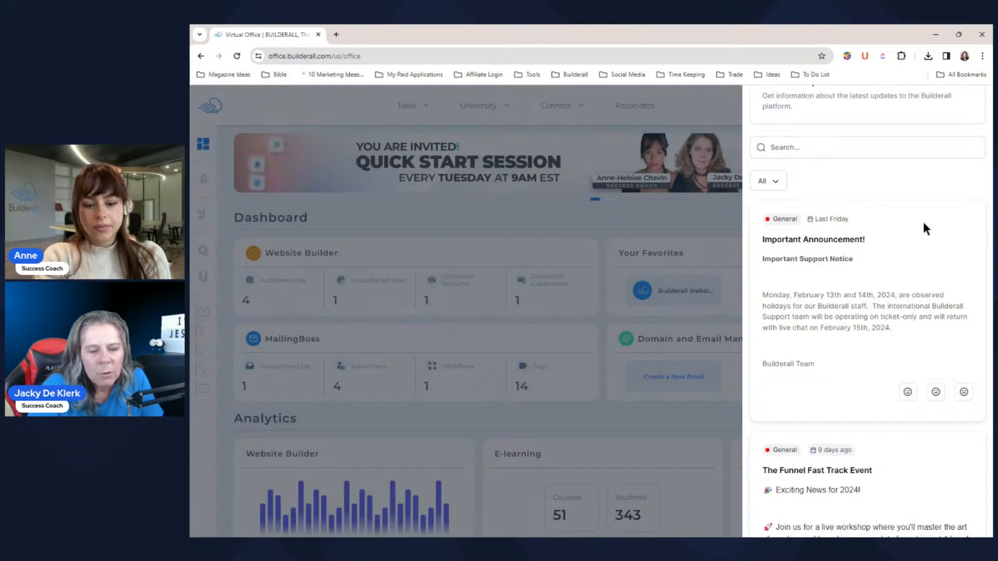
scroll(924, 224, "down", 2)
scroll(924, 222, "down", 2)
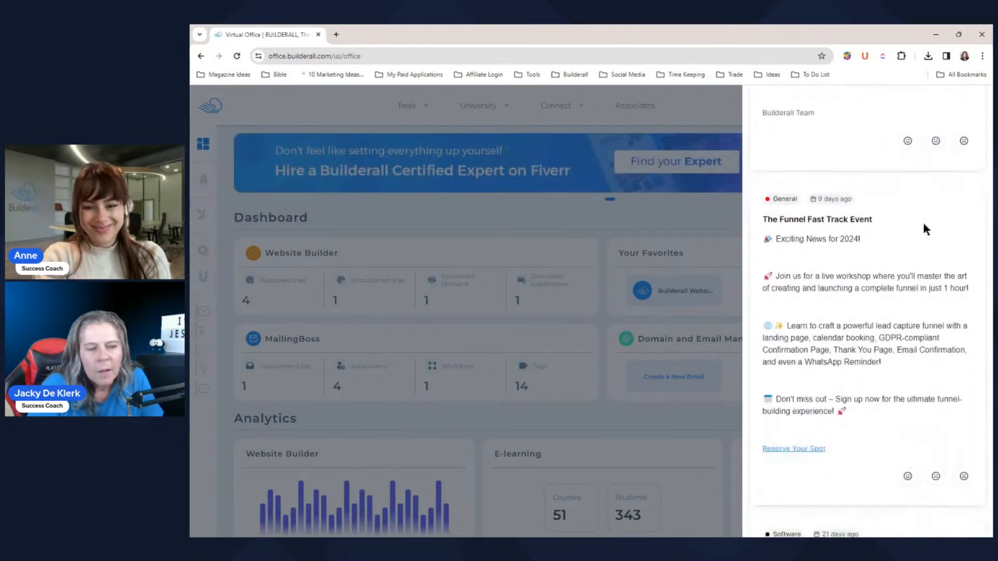
scroll(881, 286, "down", 1)
scroll(884, 285, "up", 2)
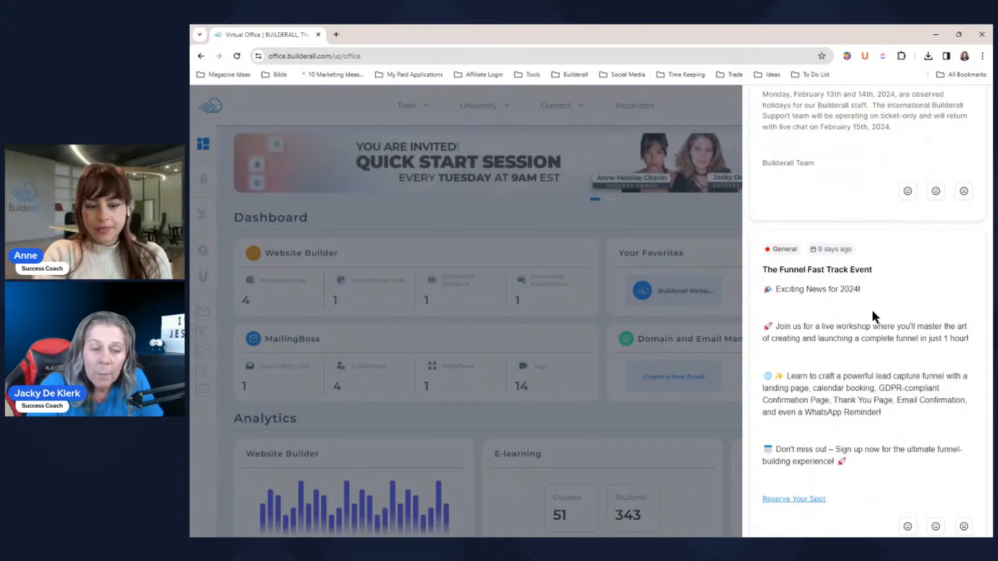
scroll(871, 308, "up", 1)
scroll(872, 308, "down", 5)
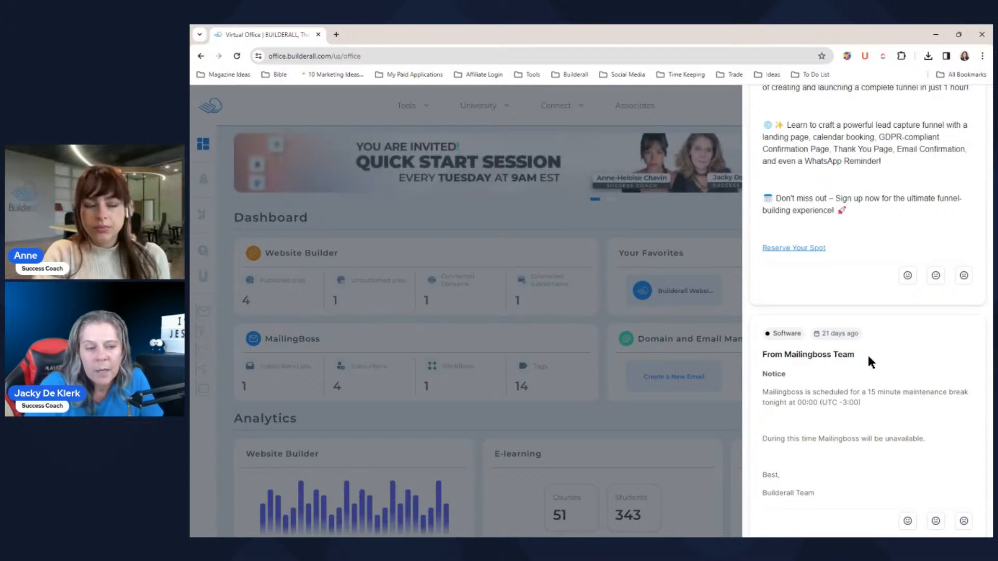
scroll(854, 273, "up", 15)
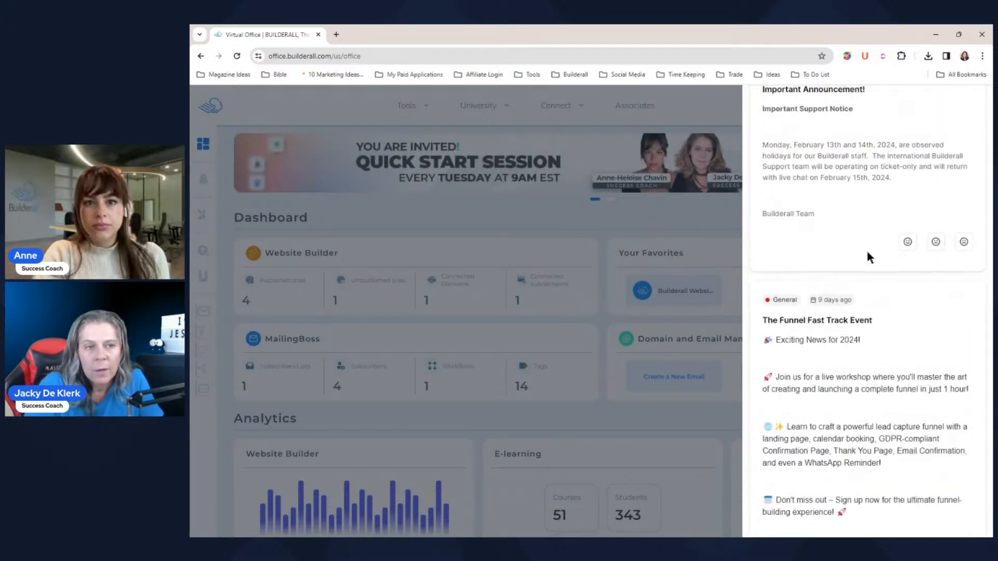
Upvote the New CRM item among the Future entries of the Builderall Roadmap
left_click(889, 141)
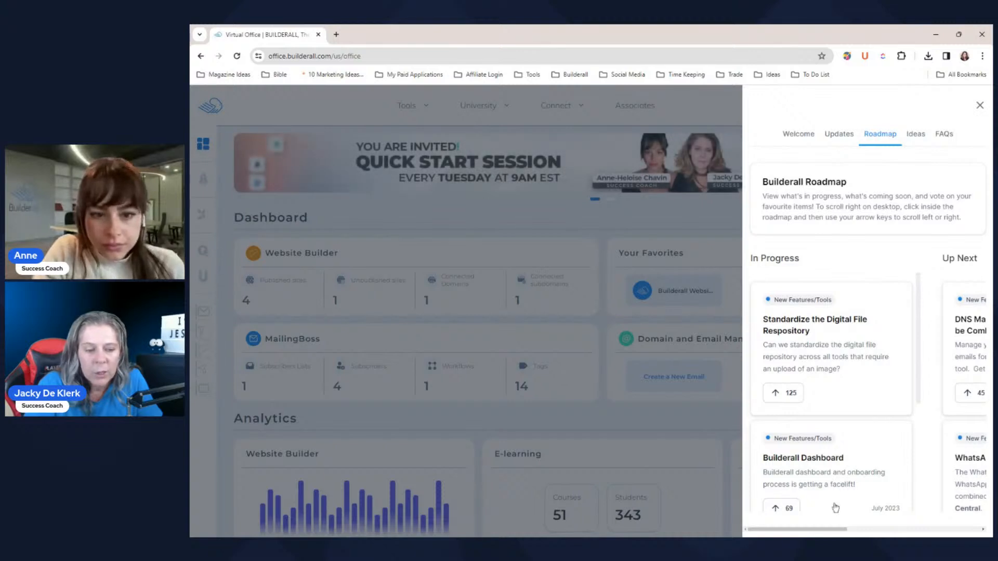
left_click_drag(835, 530, 953, 528)
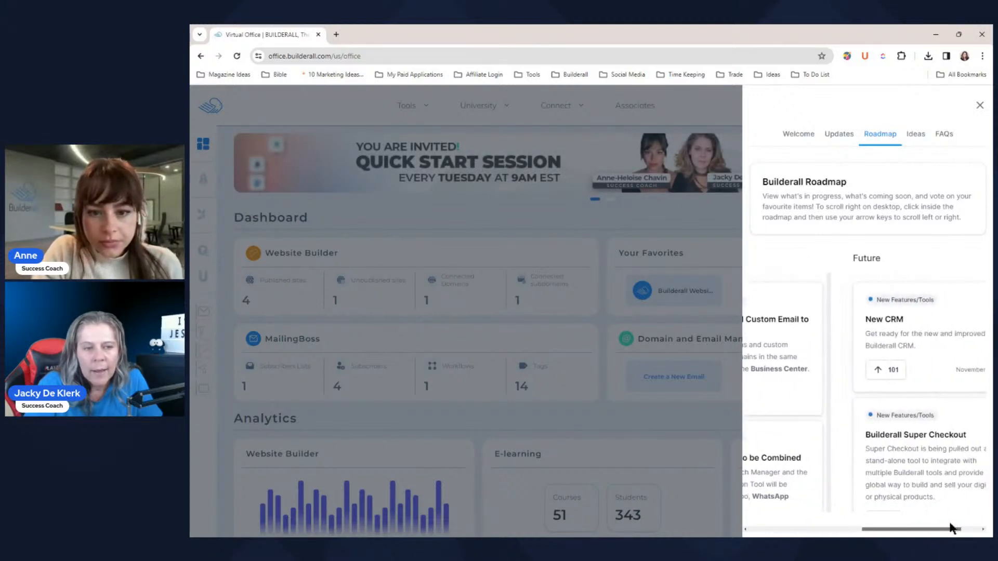
left_click(878, 377)
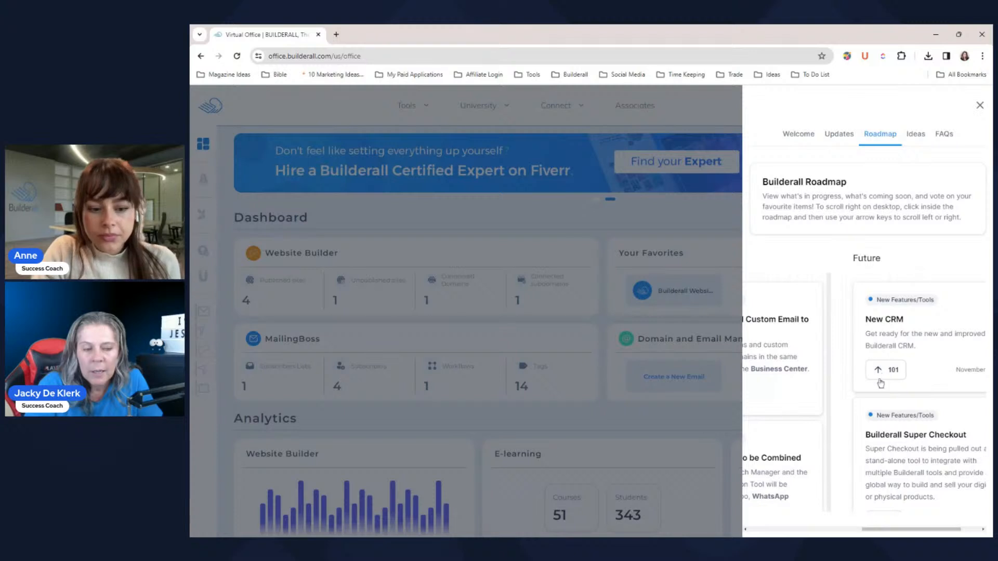
left_click(868, 371)
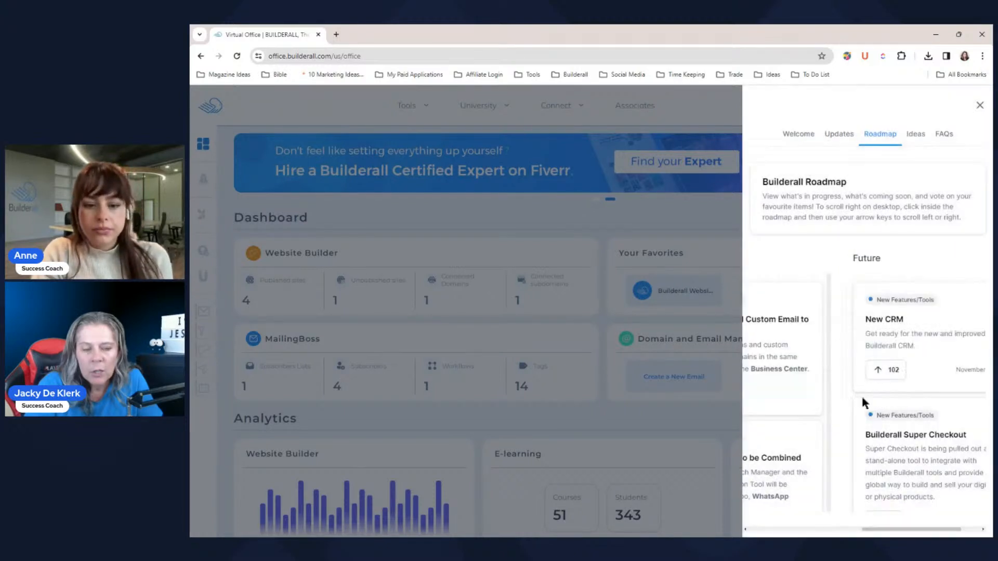
left_click_drag(882, 533, 772, 533)
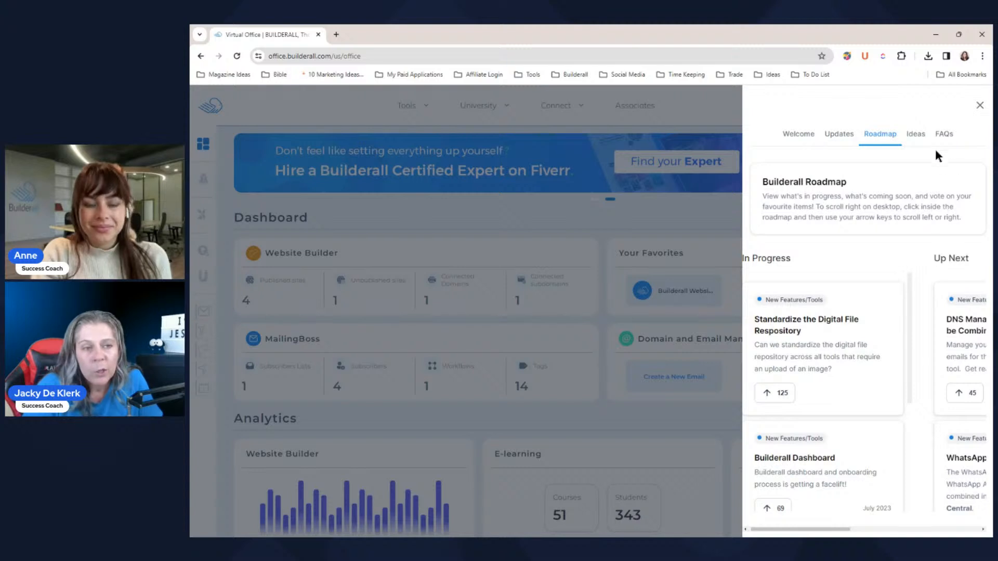
View the submitted improvement suggestions in the Builderall Hub and close the hub
left_click(920, 139)
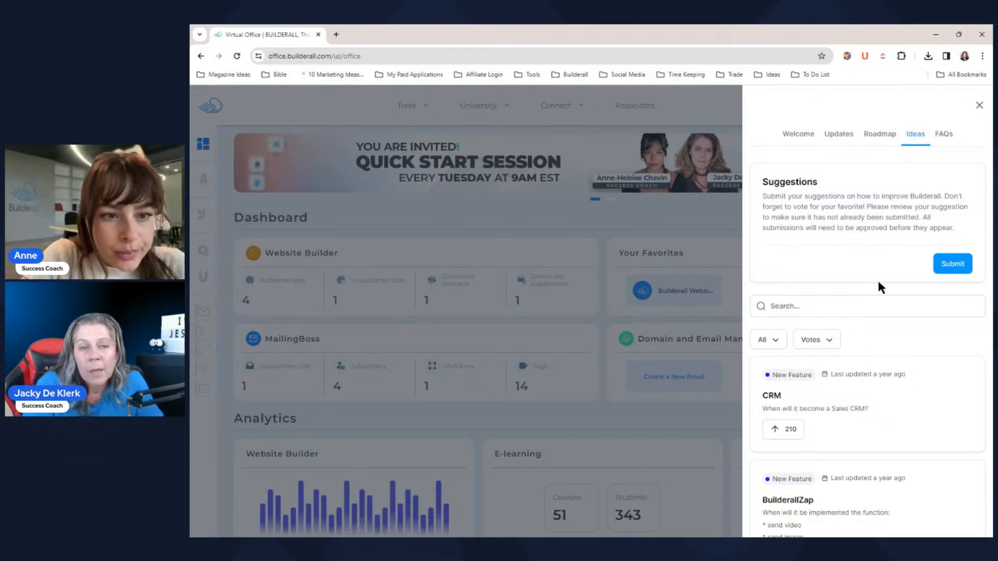
left_click(979, 105)
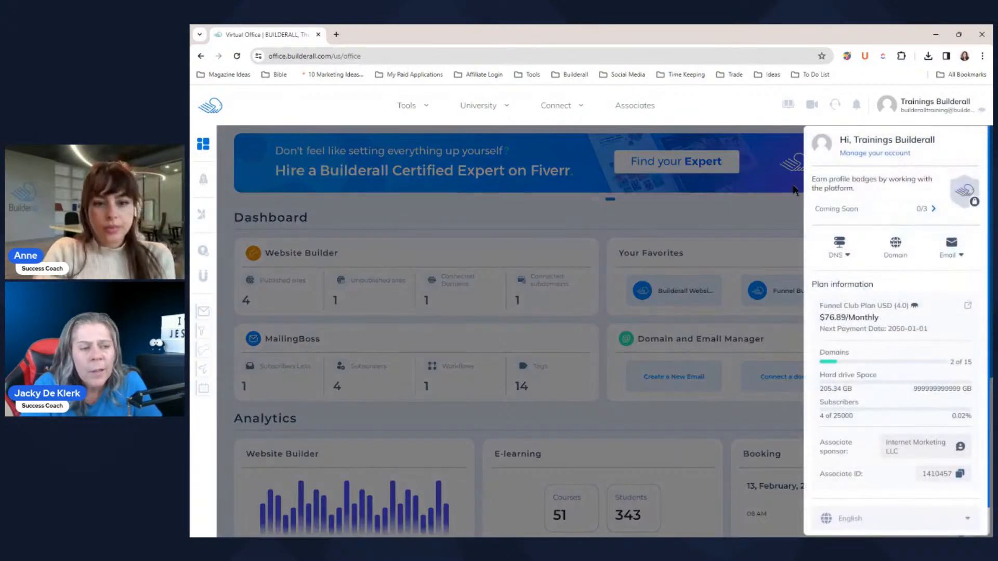
Check the account profile and its plan information, and return to the dashboard
left_click(790, 226)
left_click(933, 114)
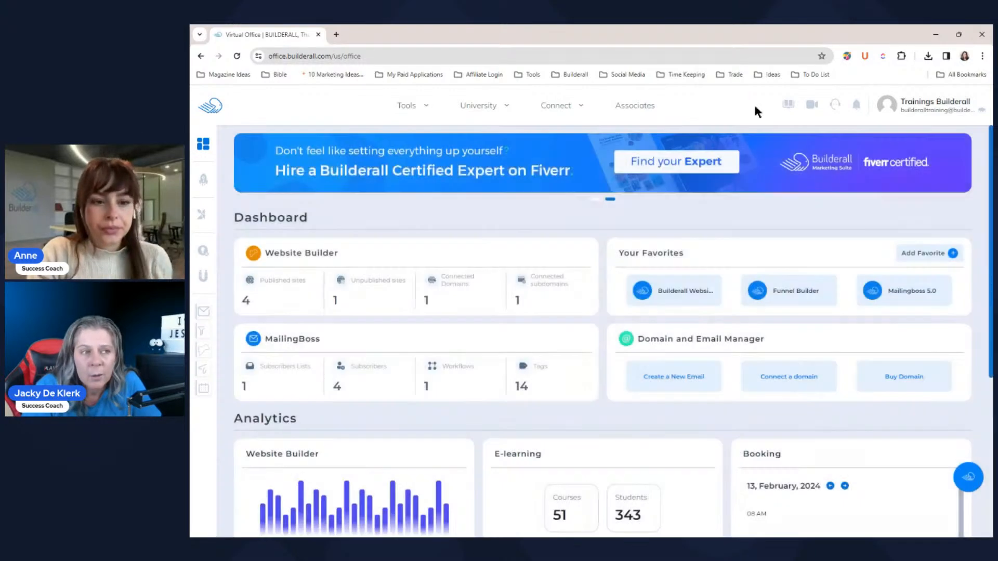
mouse_move(922, 115)
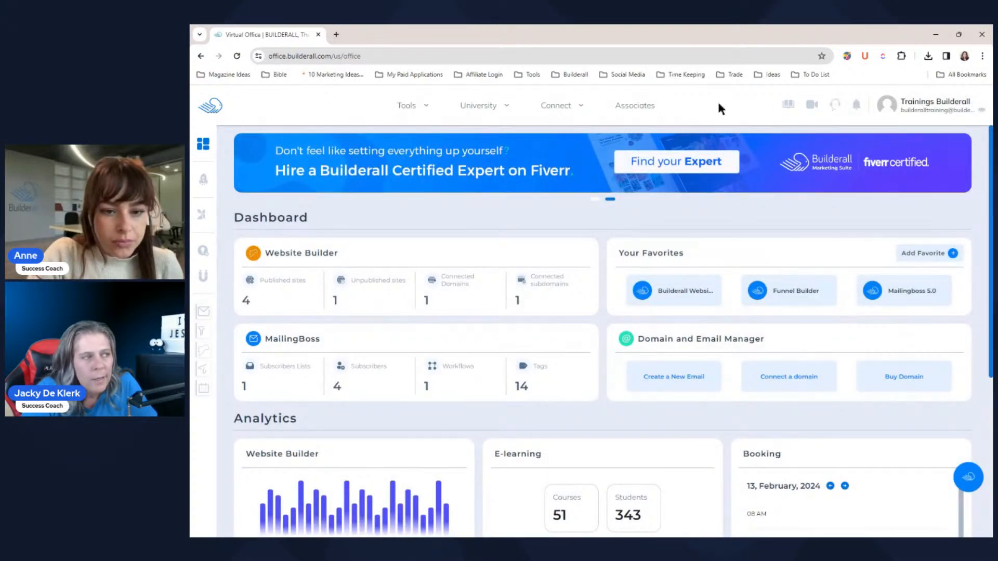
mouse_move(553, 104)
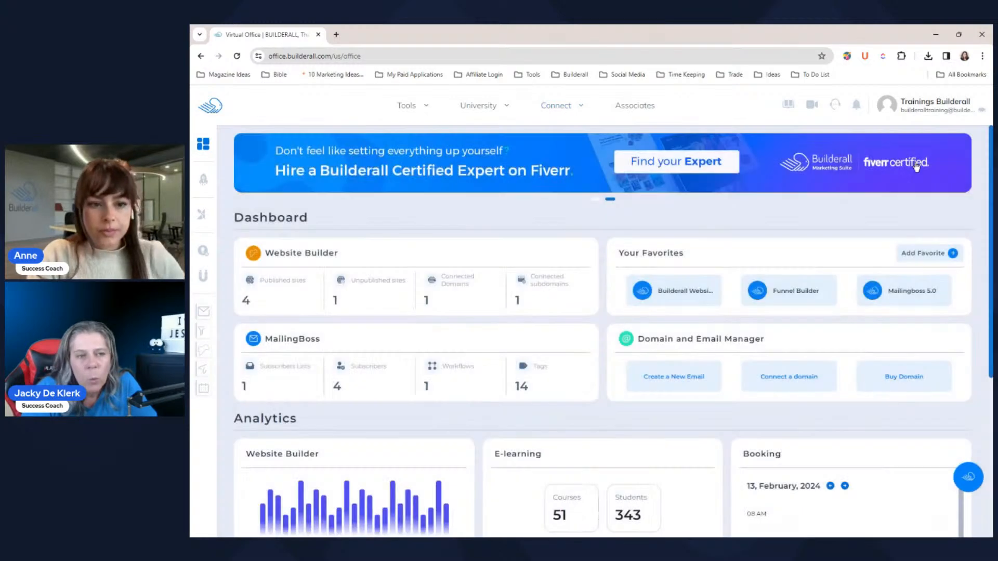
Open the support area, dismiss the quick help tips, start a new ticket and view its department choices
left_click(836, 109)
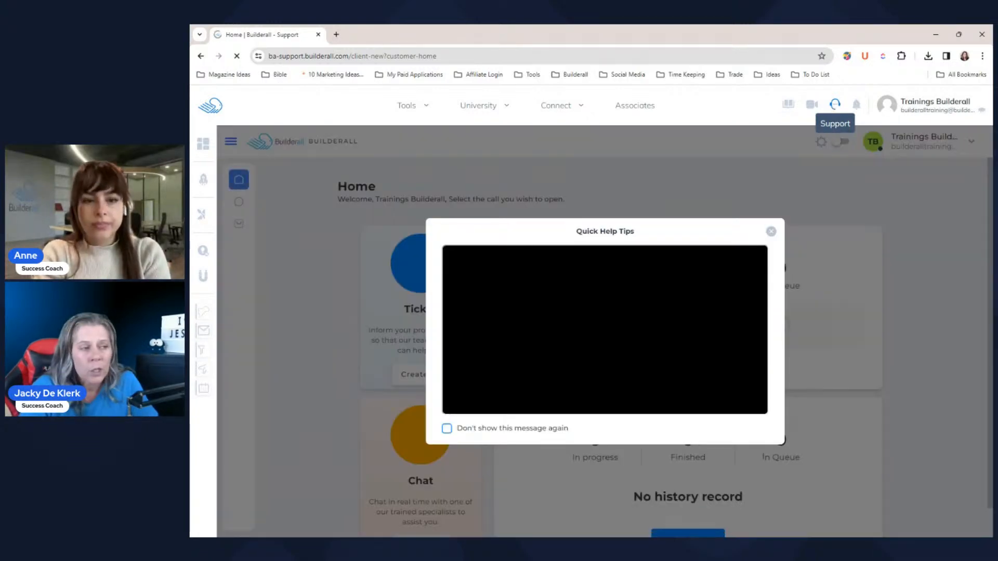
left_click(771, 232)
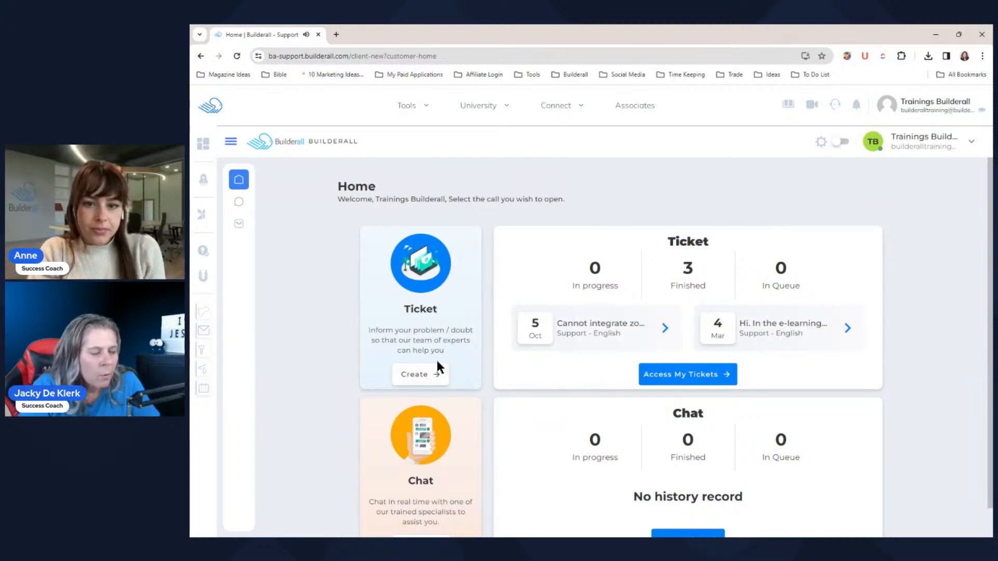
left_click(425, 374)
left_click(658, 254)
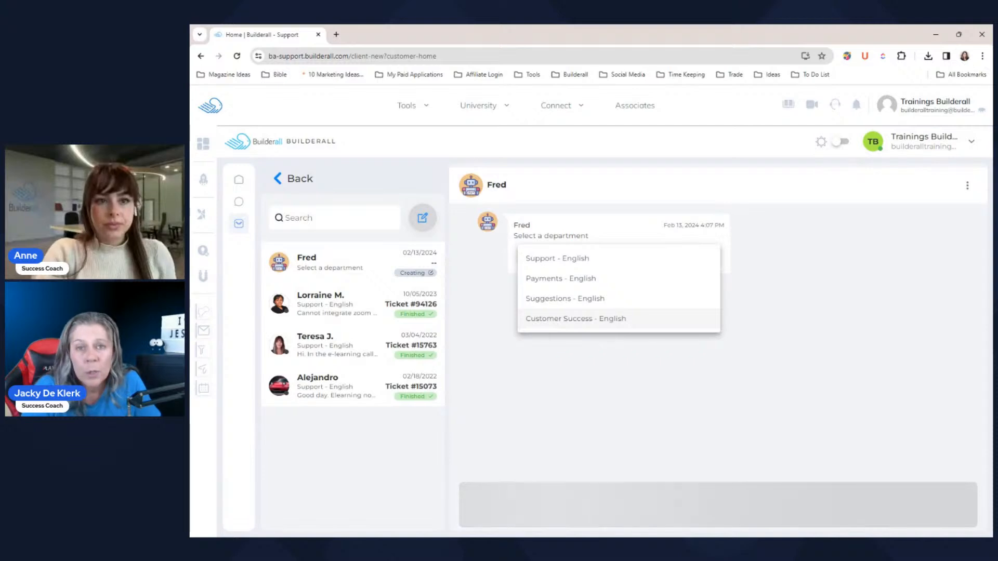
left_click(905, 295)
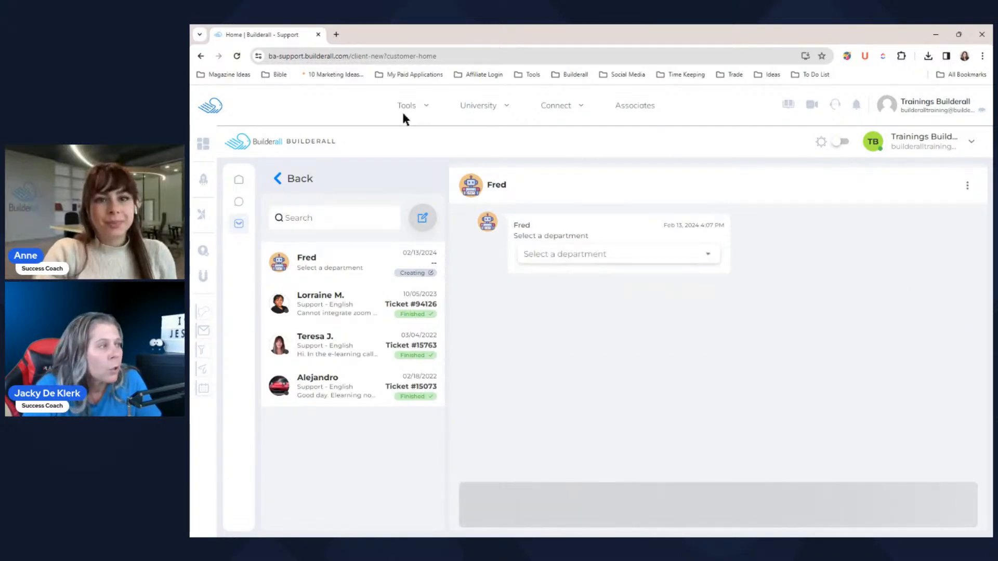
Return to the office dashboard and switch between its two promotional banners
left_click(219, 110)
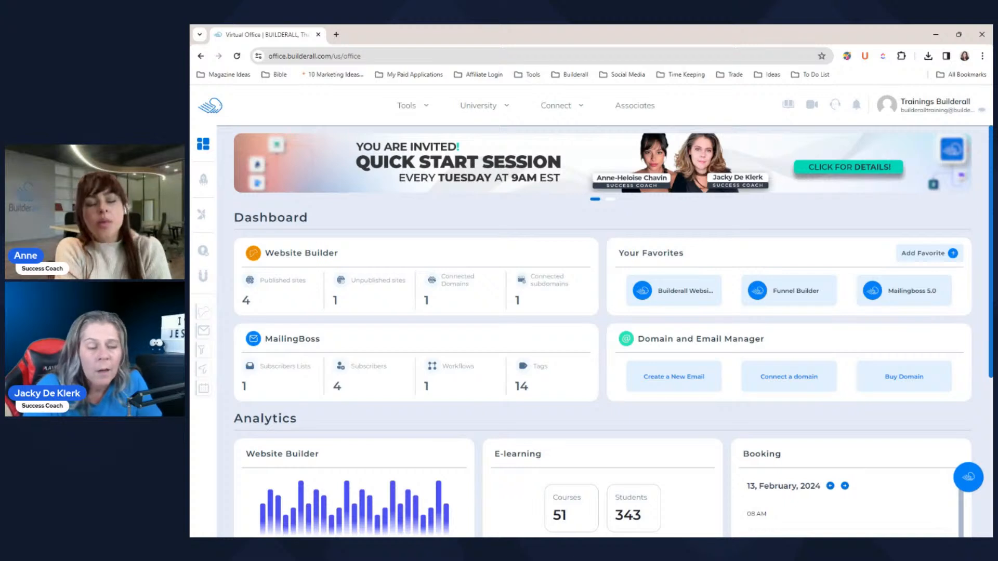
left_click(611, 200)
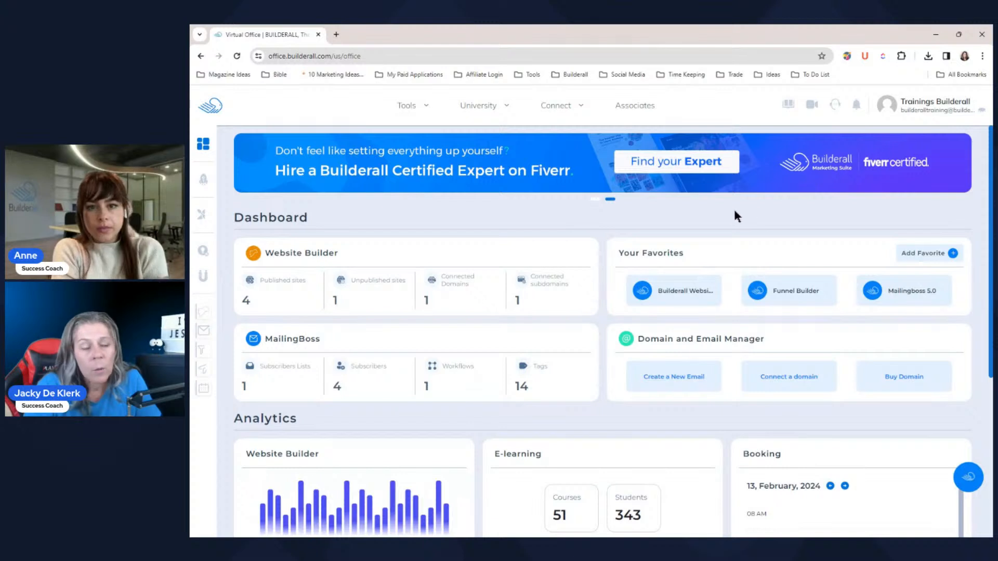
left_click(596, 201)
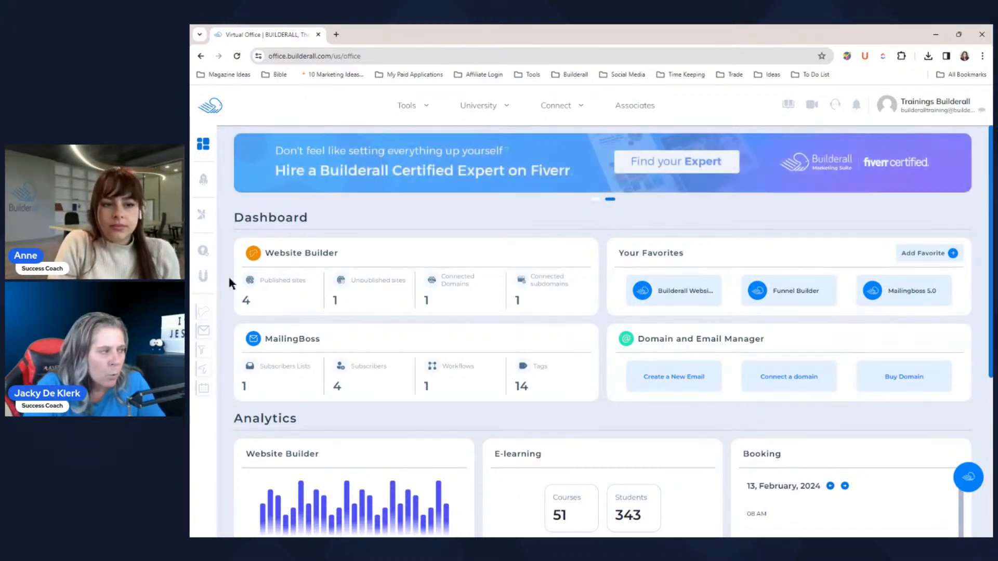
Look over the dashboard's tool summaries, favorites, and the Website Builder, E-learning and Booking analytics
left_click_drag(991, 306, 991, 355)
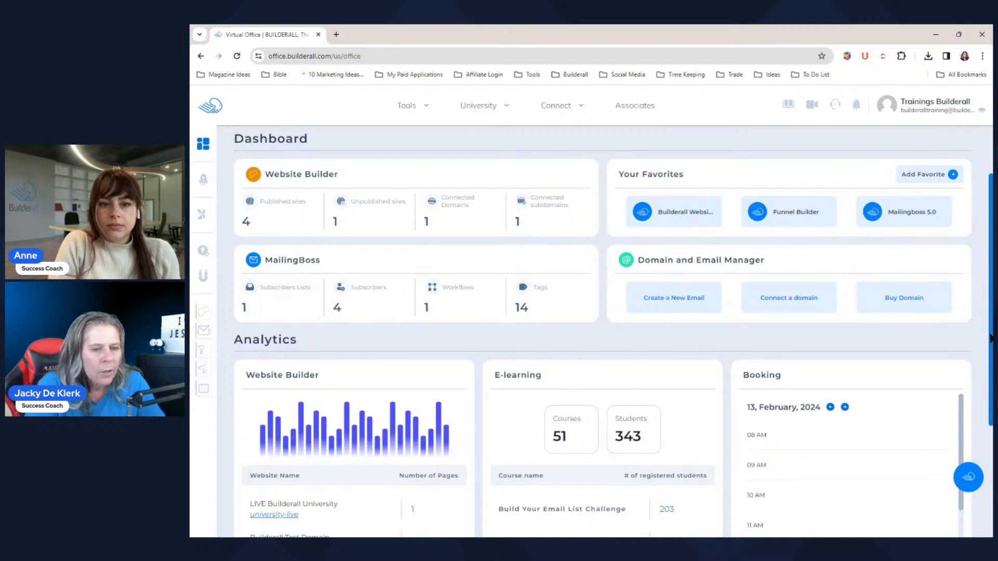
left_click_drag(991, 338, 991, 367)
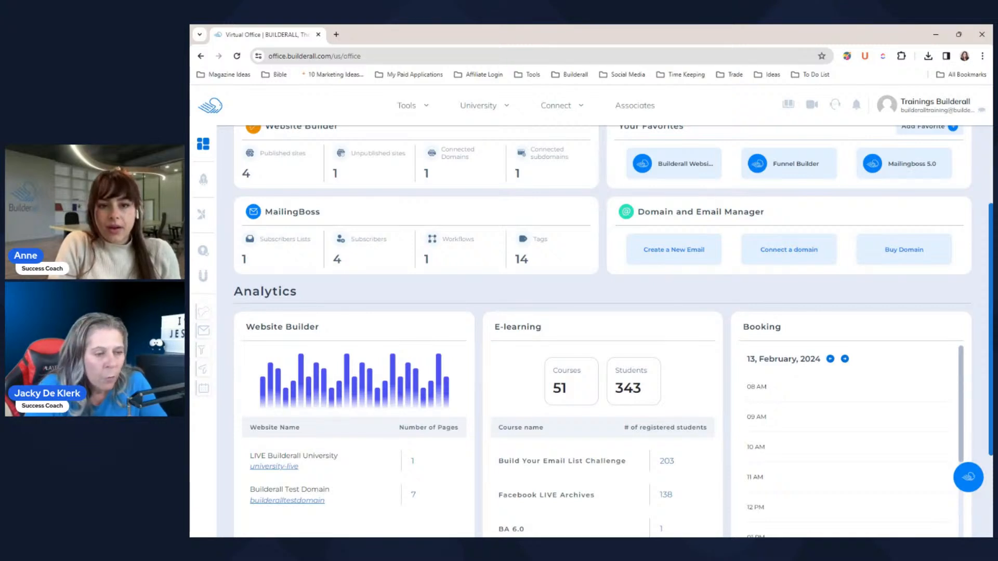
scroll(990, 263, "down", 3)
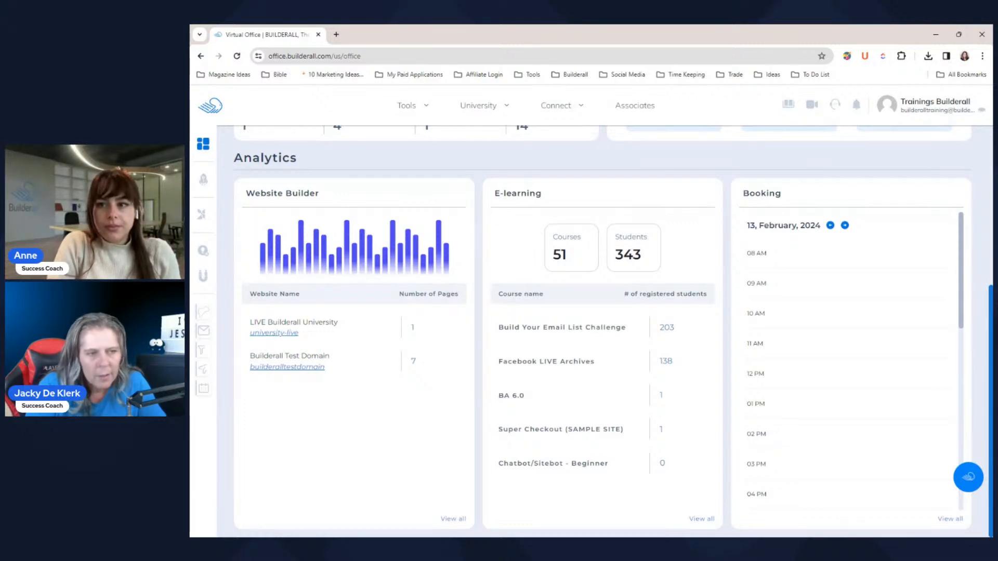
scroll(613, 331, "up", 1)
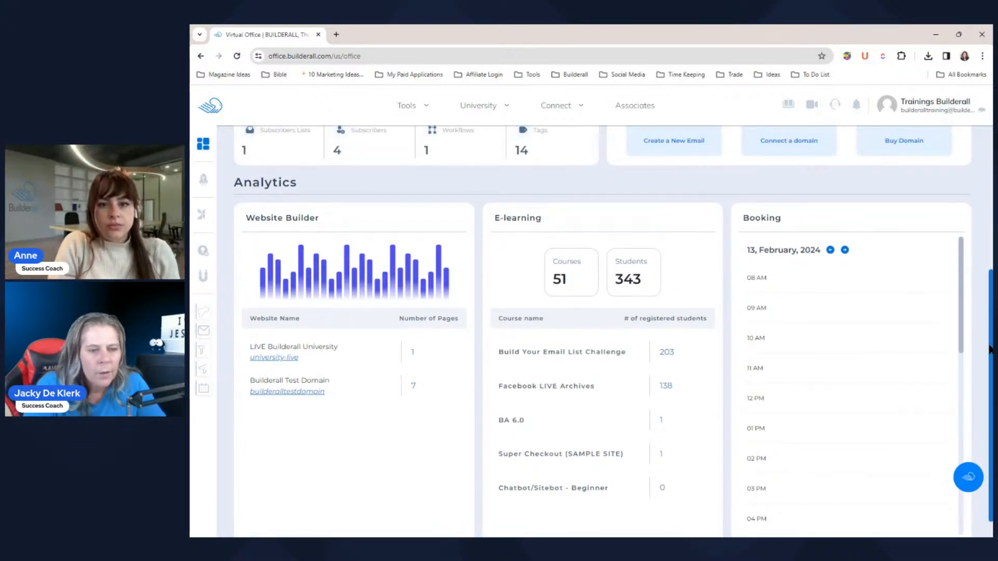
left_click_drag(991, 350, 987, 225)
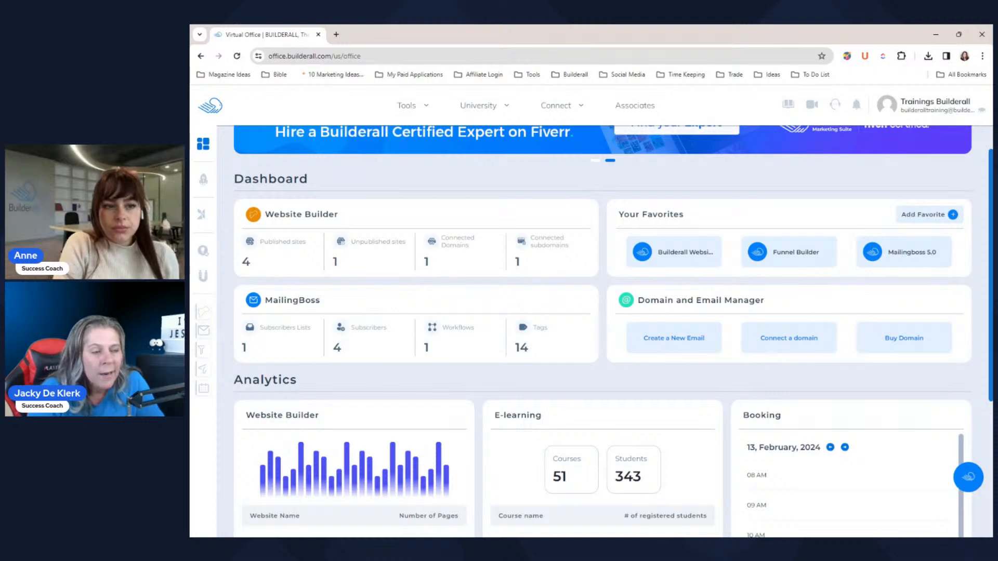
scroll(530, 204, "up", 1)
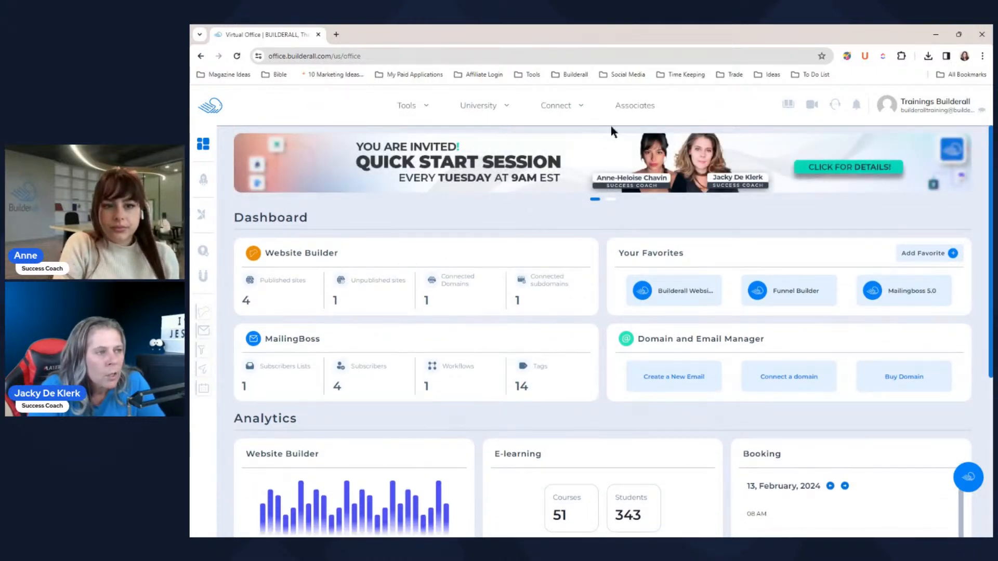
Review the community, support and help resources, and open the Builderall University Live training
left_click(643, 110)
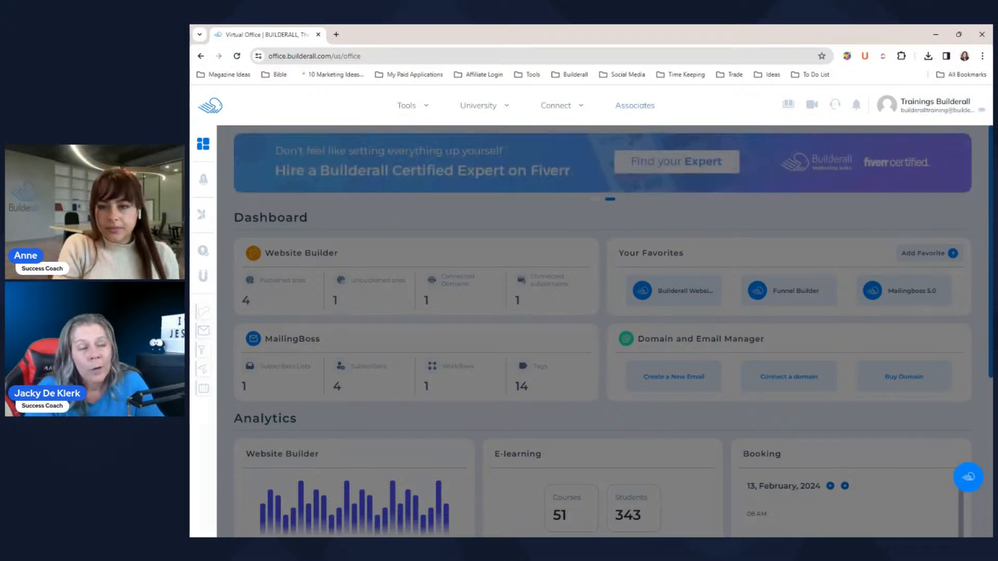
left_click(570, 108)
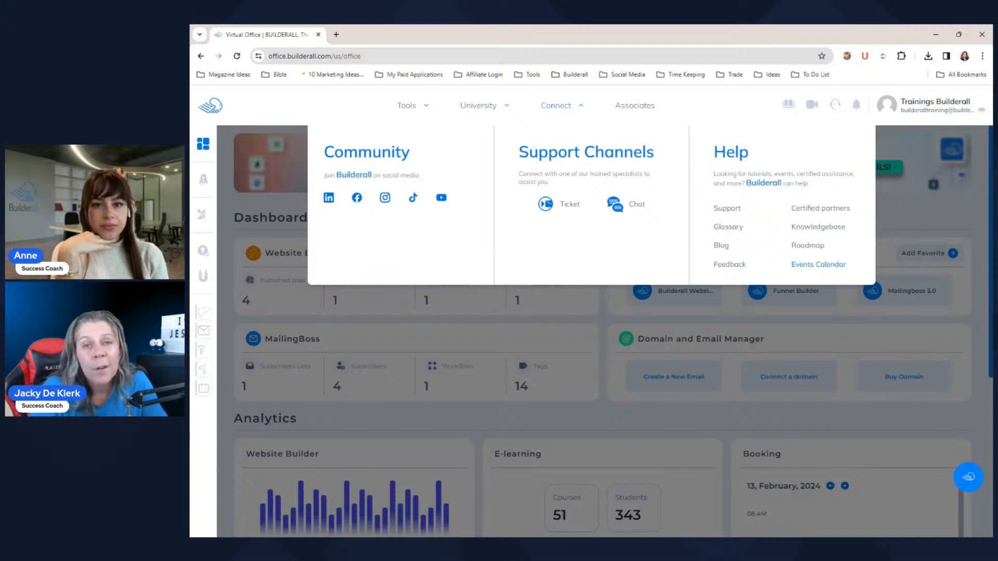
left_click(507, 107)
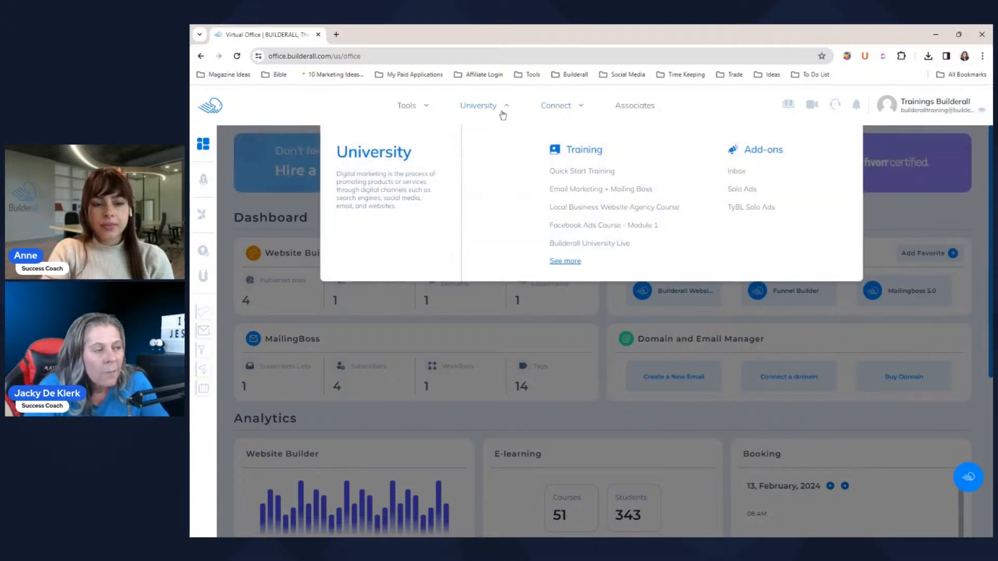
left_click(636, 248)
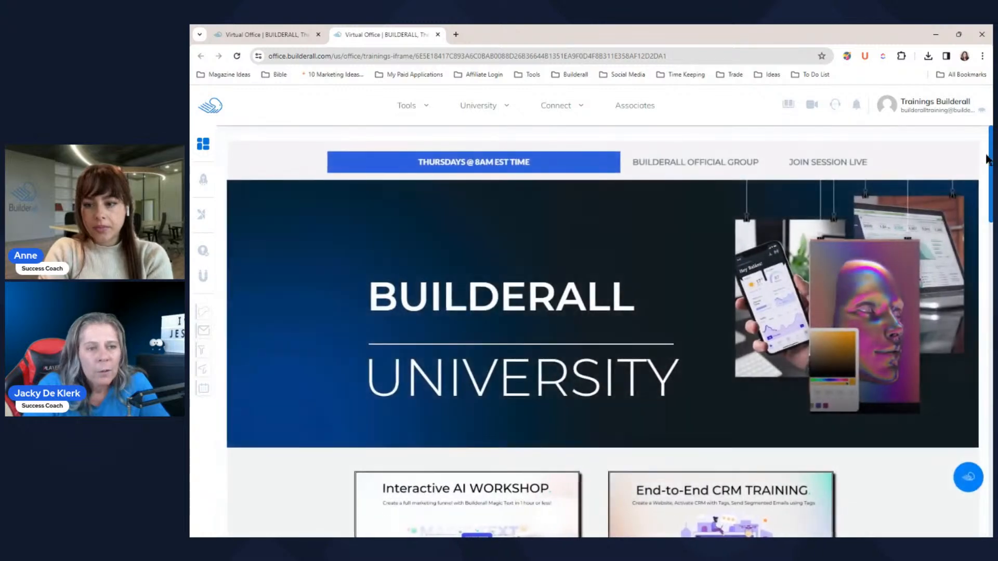
Look over the Builderall University training replays, close that page and return to the office dashboard
left_click_drag(991, 171, 991, 243)
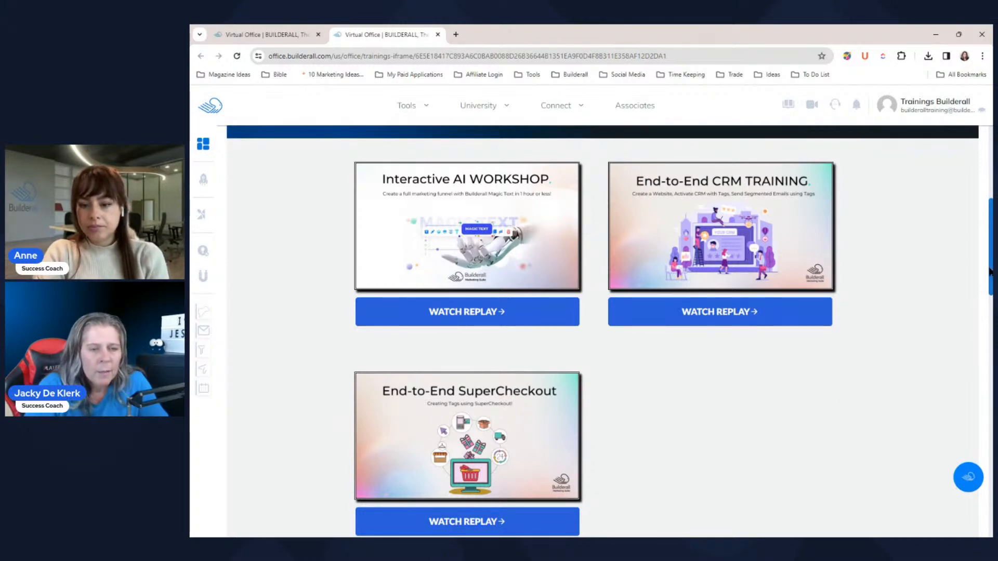
scroll(923, 363, "up", 6)
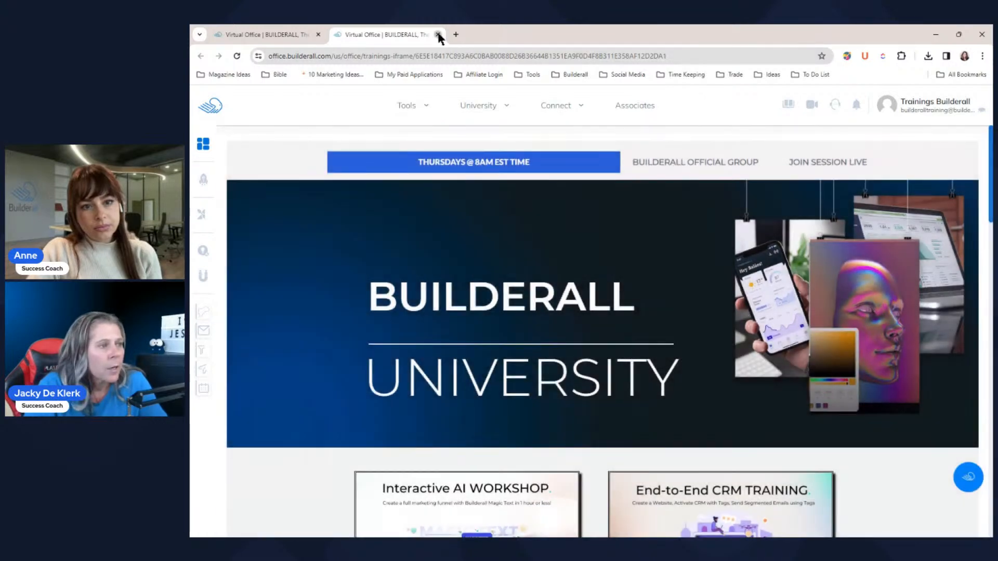
left_click(438, 34)
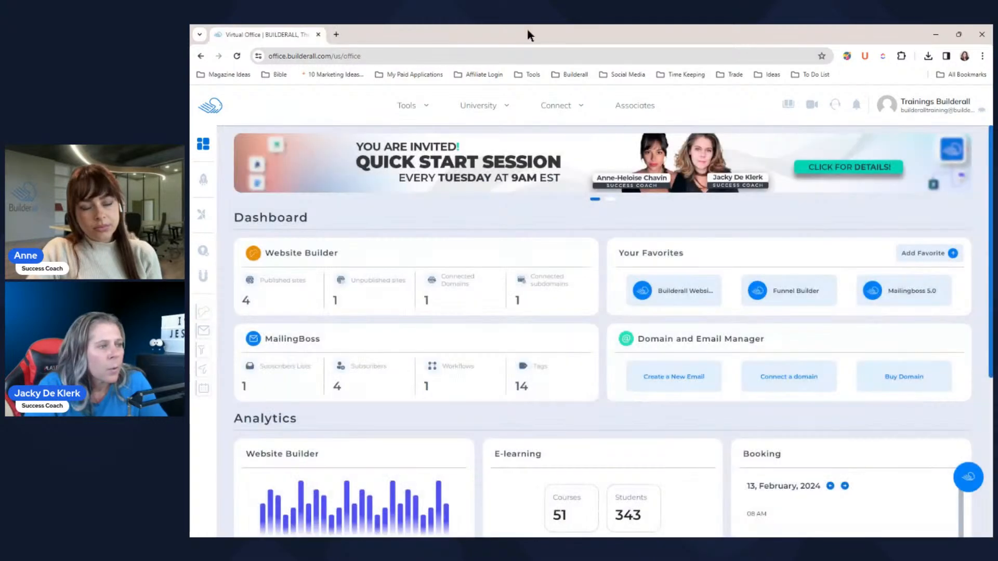
Review the dashboard's shortcut areas, comparing the Build options with the full list of Essentials, Advanced and Premium tools
mouse_move(421, 105)
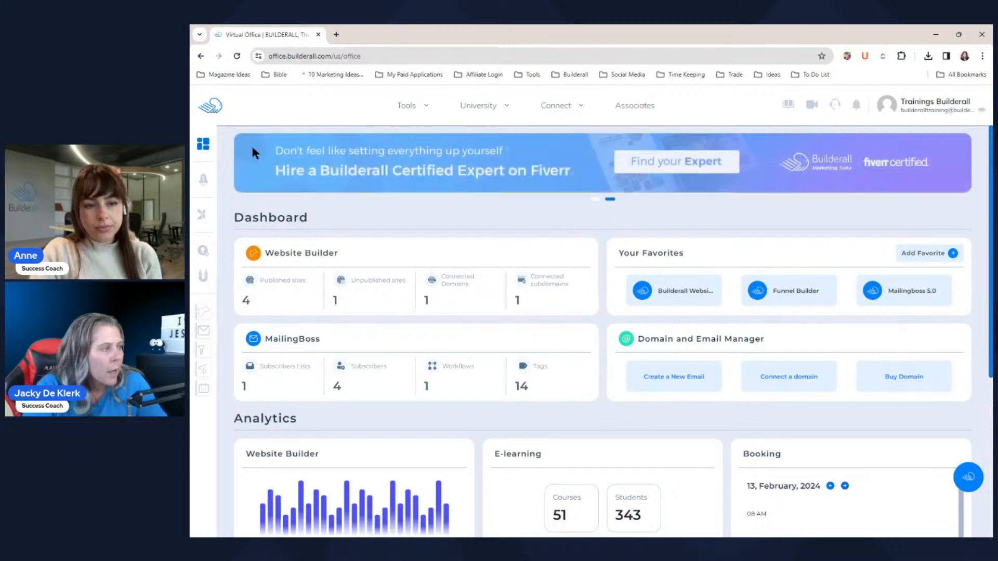
mouse_move(198, 162)
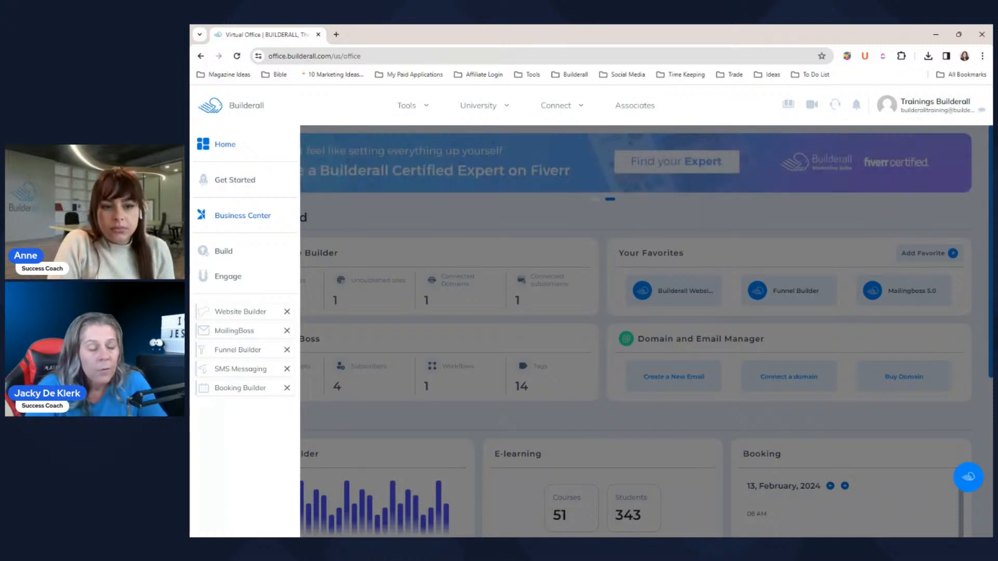
mouse_move(234, 255)
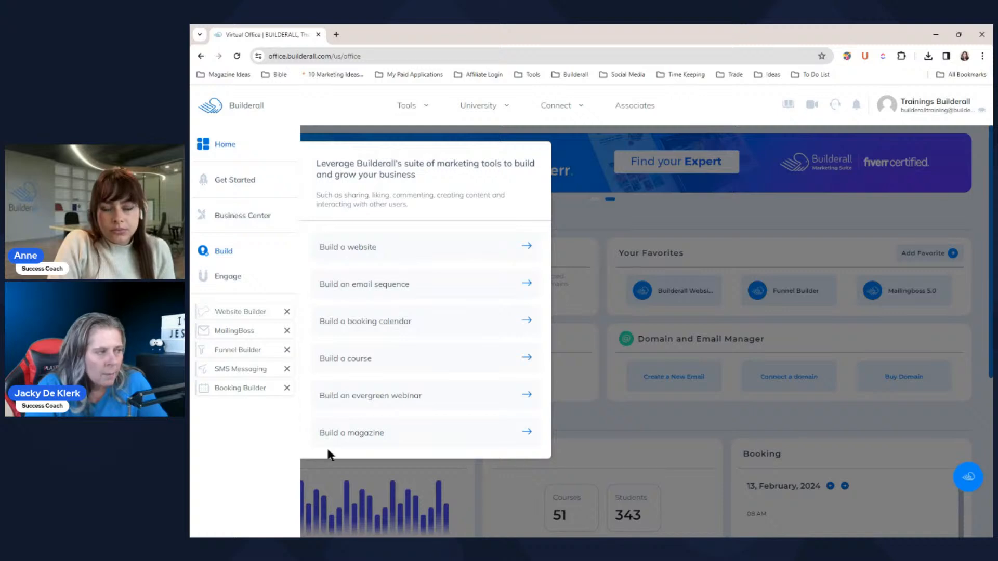
left_click(416, 106)
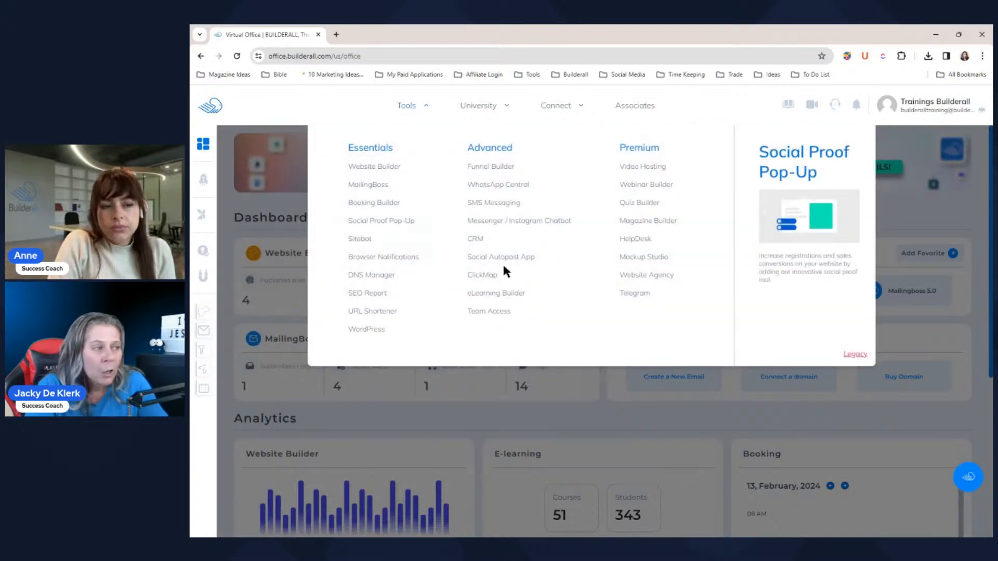
mouse_move(241, 256)
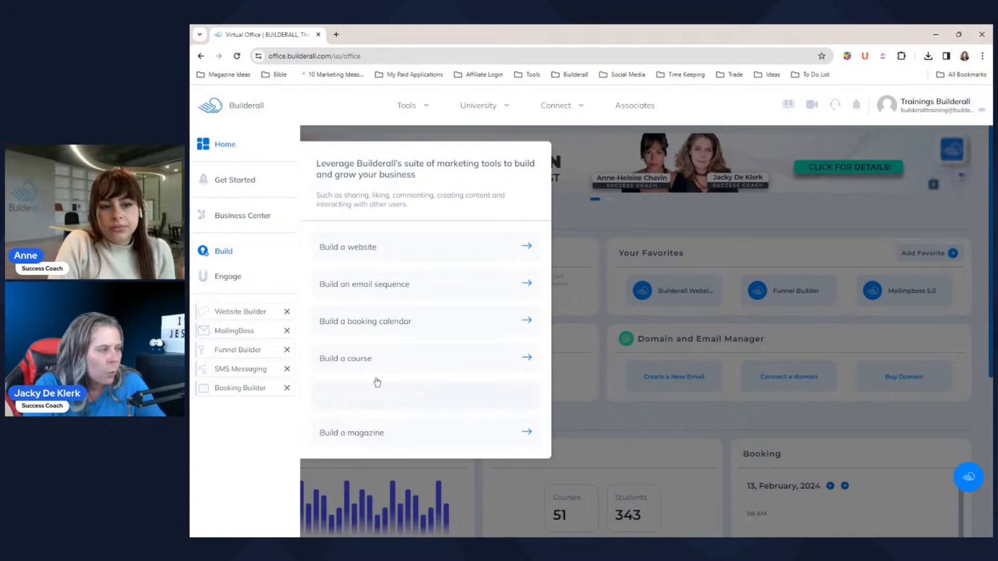
mouse_move(225, 279)
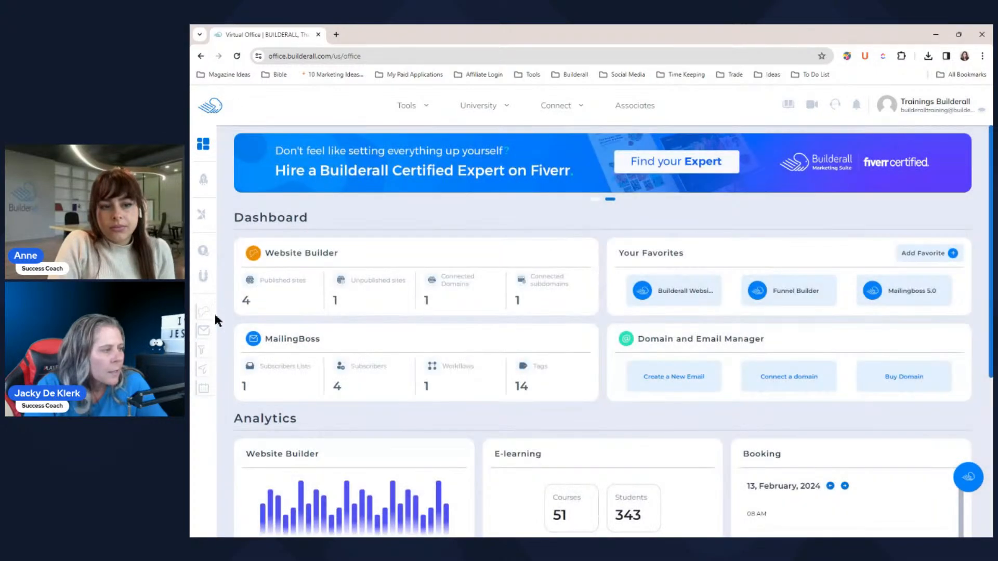
mouse_move(216, 317)
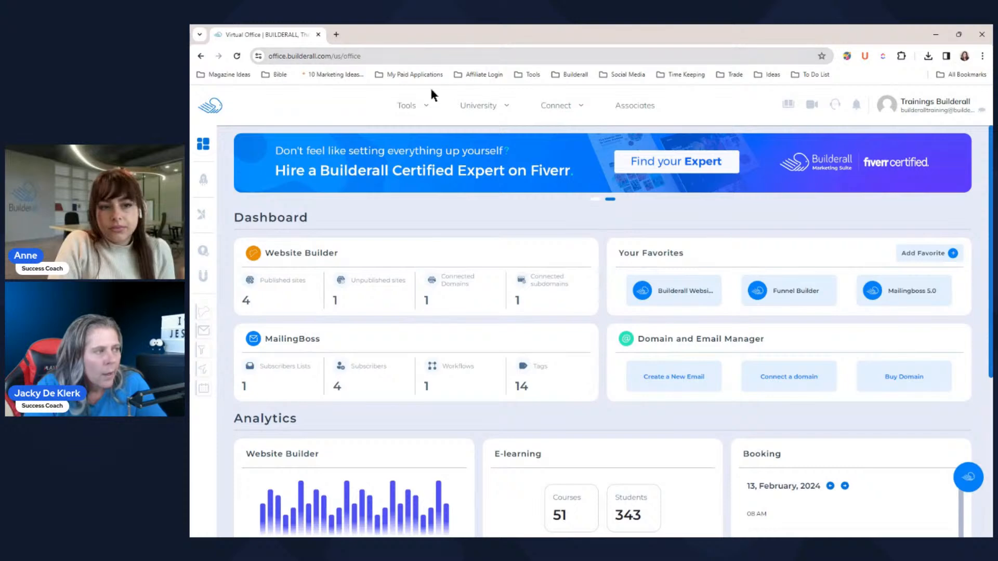
Open the Website Builder from the Essentials tools, close it again and revisit the tool list
left_click(425, 105)
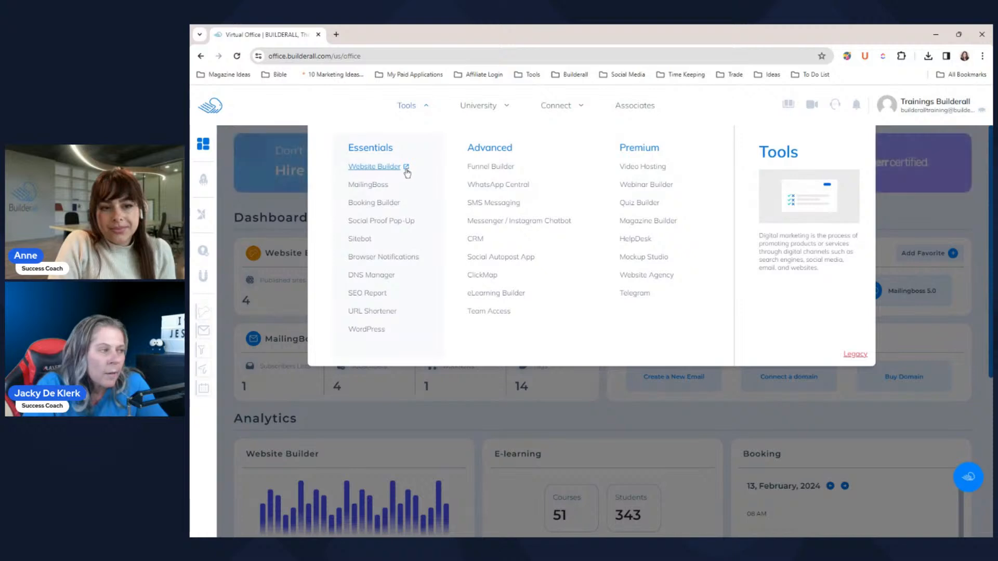
left_click(375, 166)
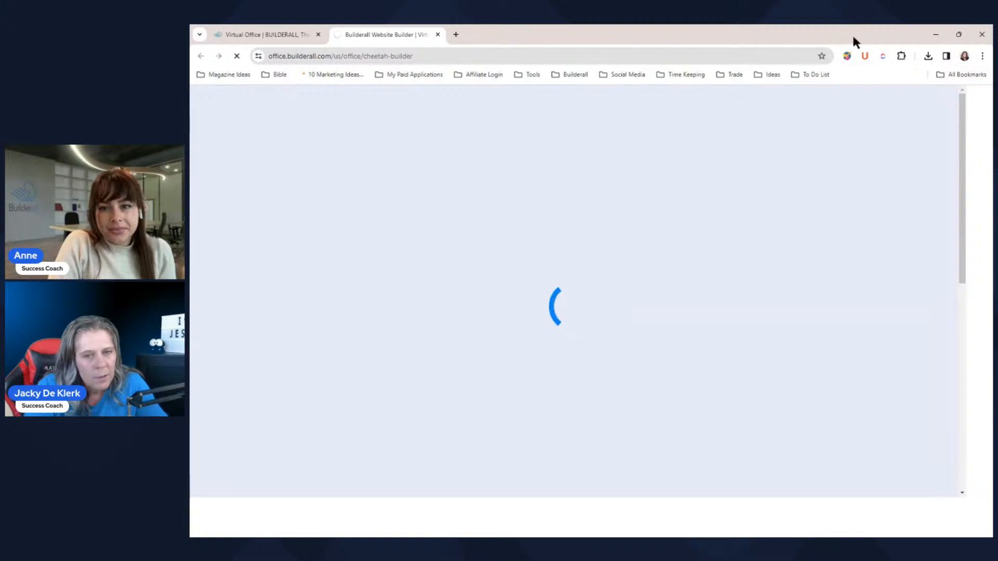
left_click(437, 34)
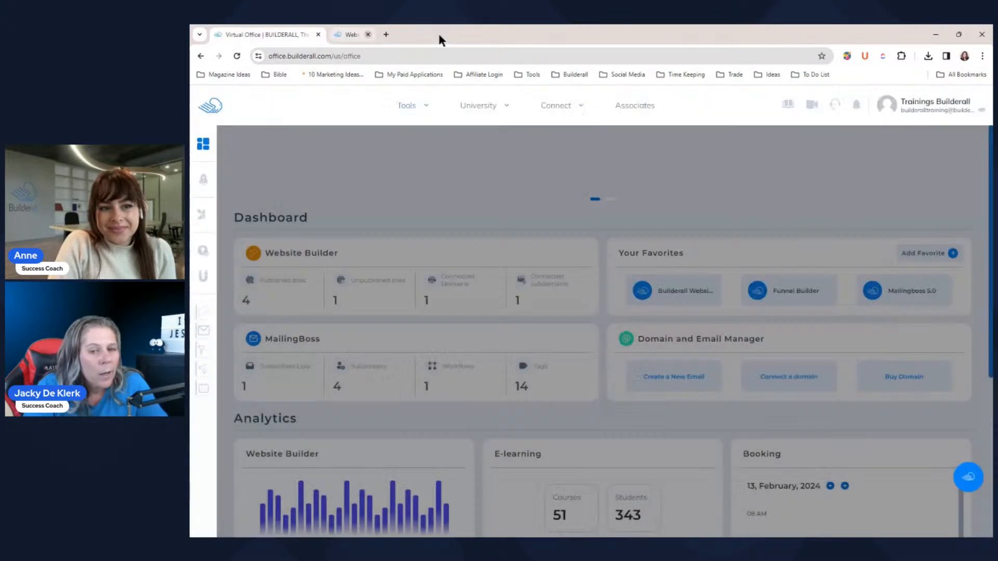
left_click(426, 106)
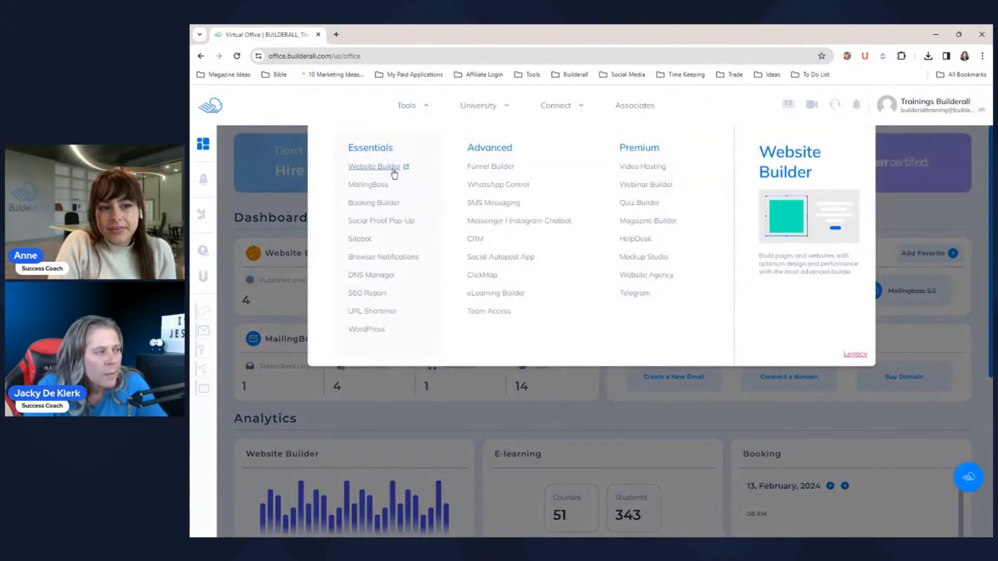
mouse_move(241, 329)
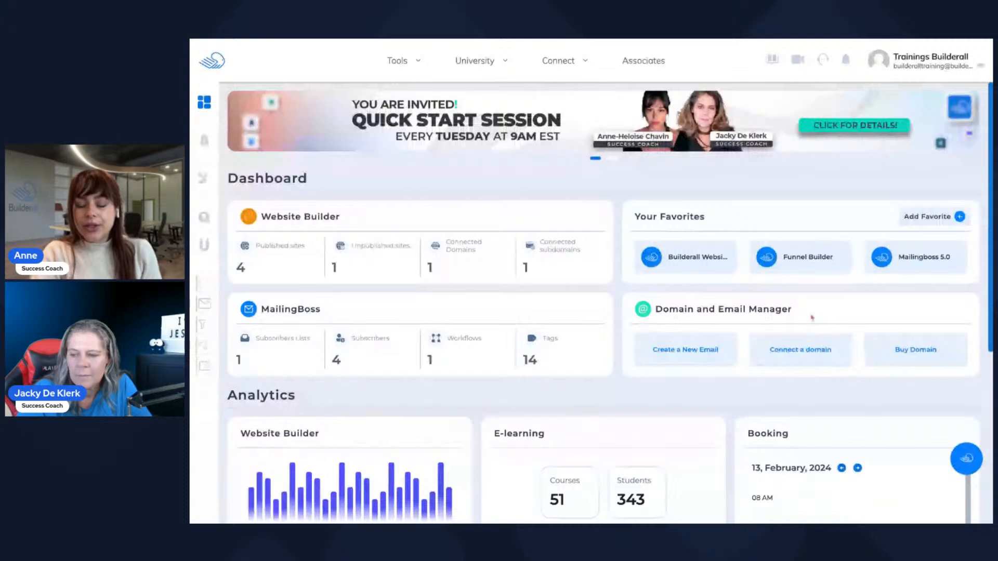
Open the domain purchase form and check the availability of getstartedhere.com
left_click(919, 363)
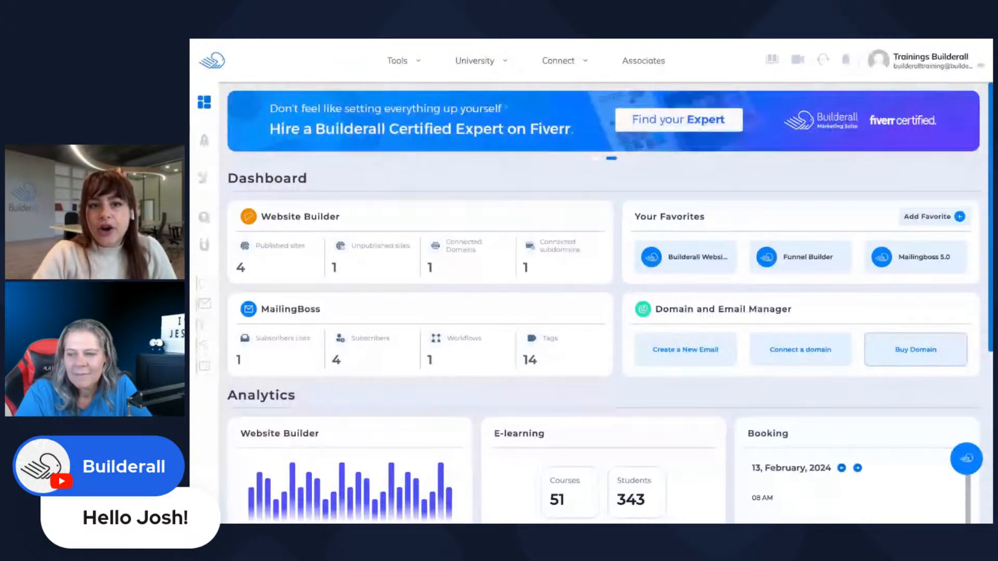
left_click(917, 349)
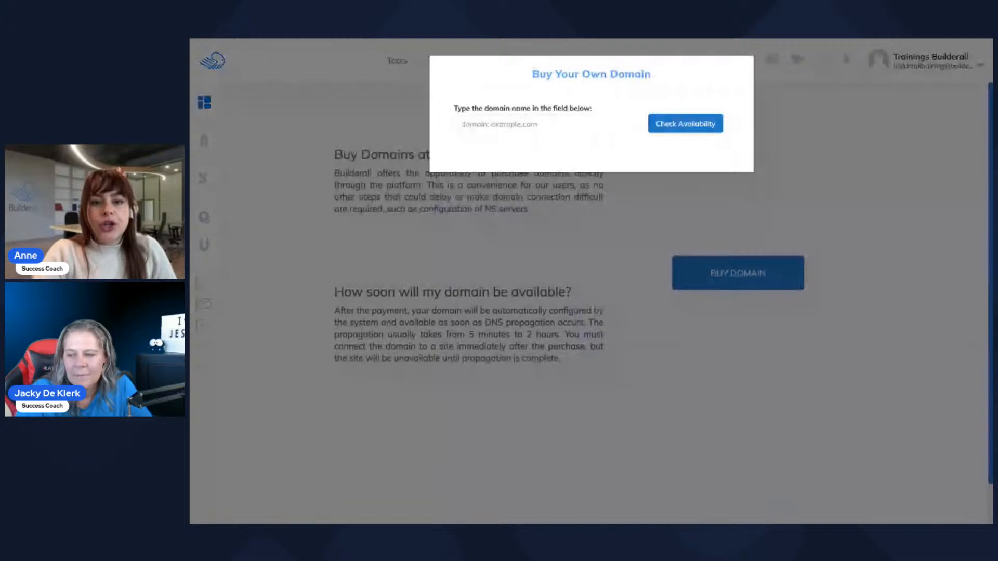
left_click(519, 123)
type("getstartedhere.com")
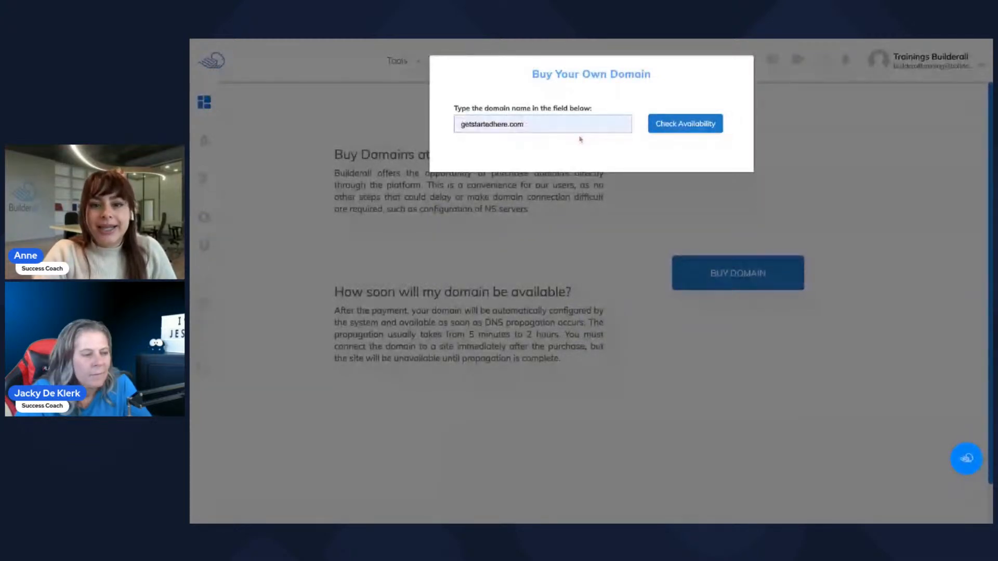
left_click(689, 135)
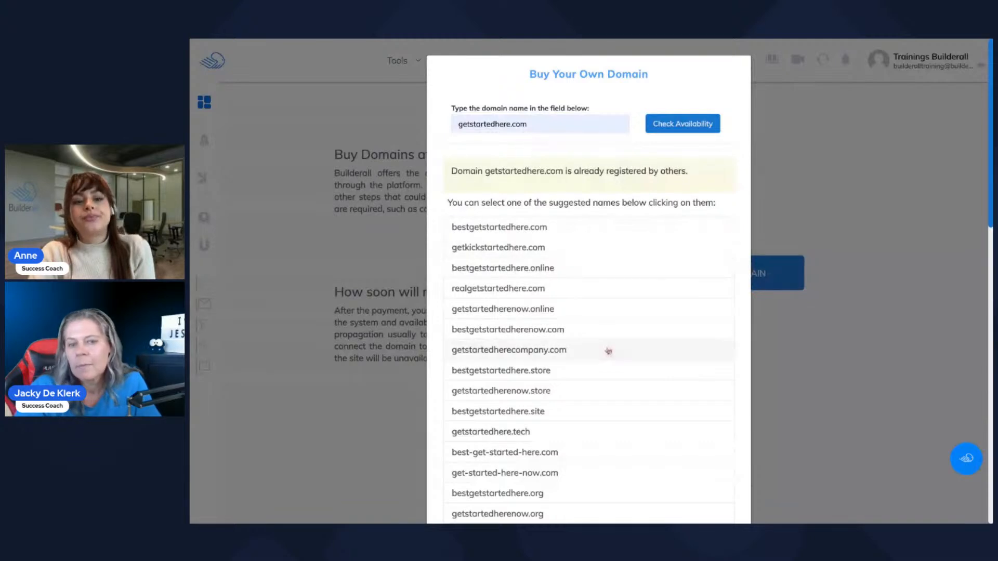
Look through the suggested alternative domain names and select bestgetstartedhere.com
scroll(607, 350, "down", 1)
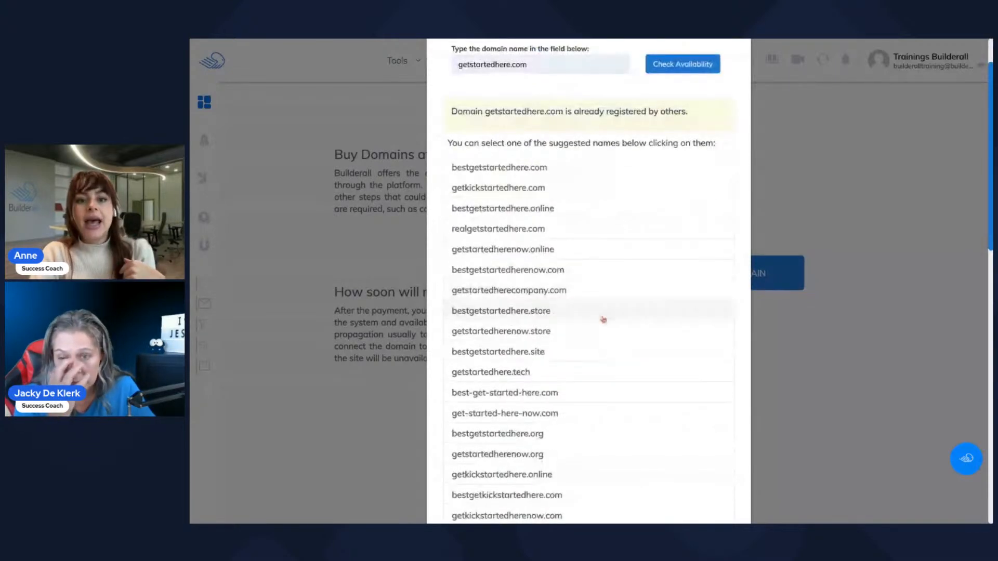
scroll(603, 317, "up", 1)
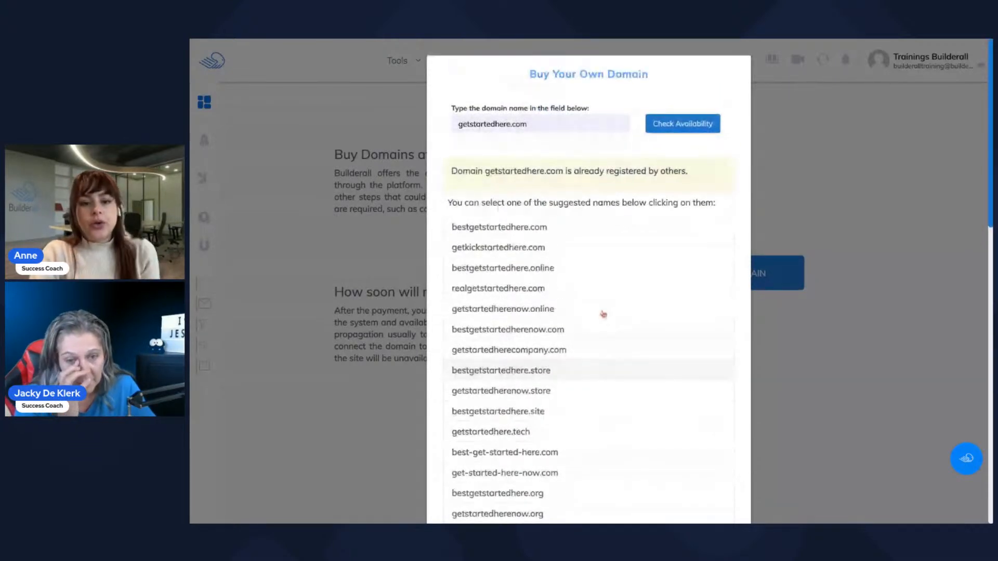
scroll(603, 314, "down", 4)
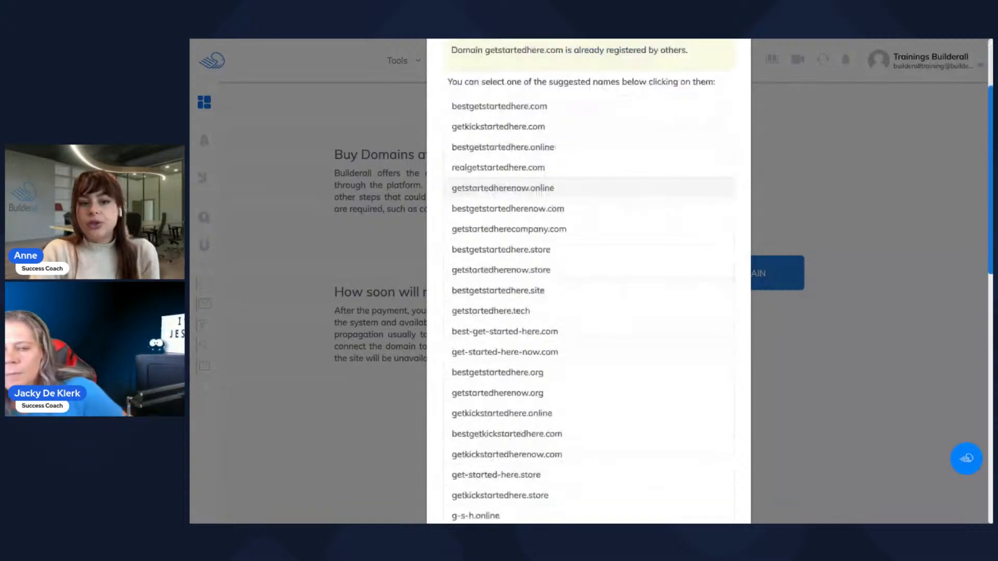
scroll(603, 314, "down", 4)
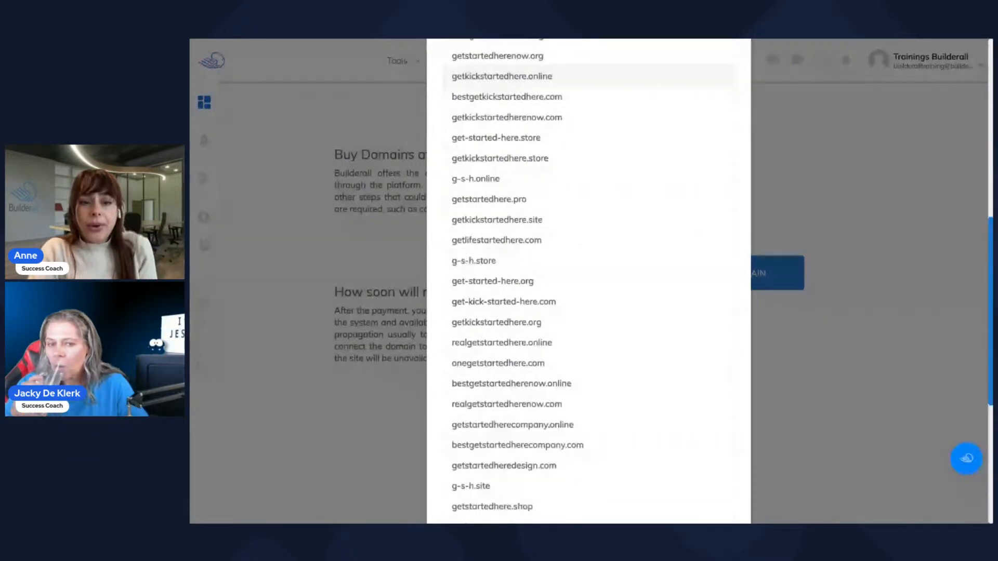
scroll(603, 314, "up", 8)
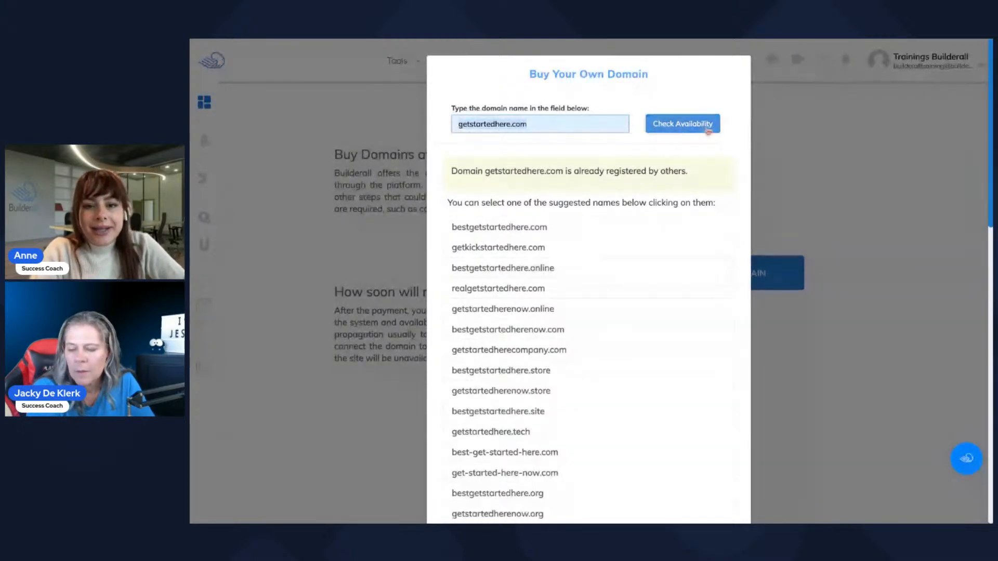
left_click(579, 232)
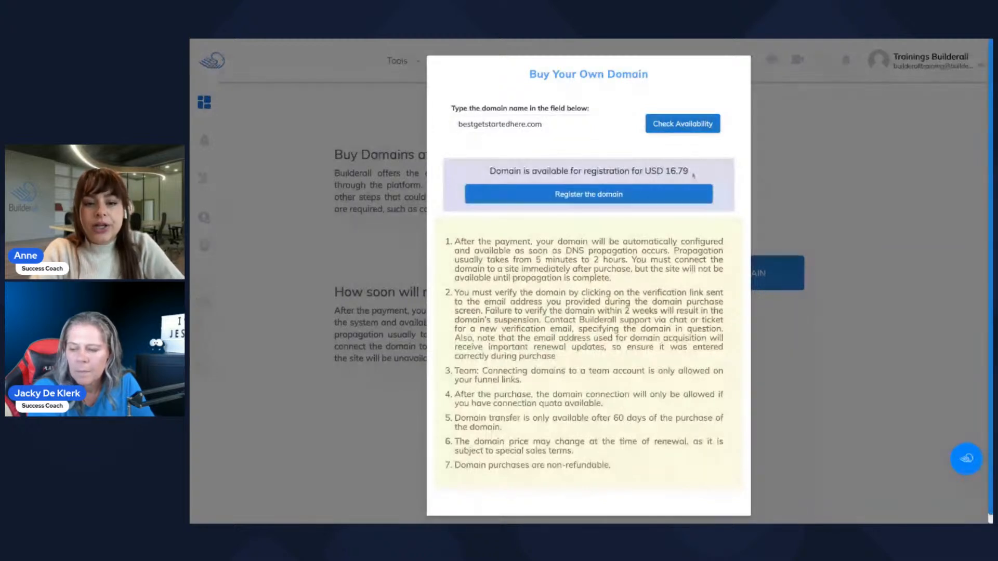
Review the domain registration terms, close the purchase form without registering and return to the office dashboard
scroll(693, 175, "down", 1)
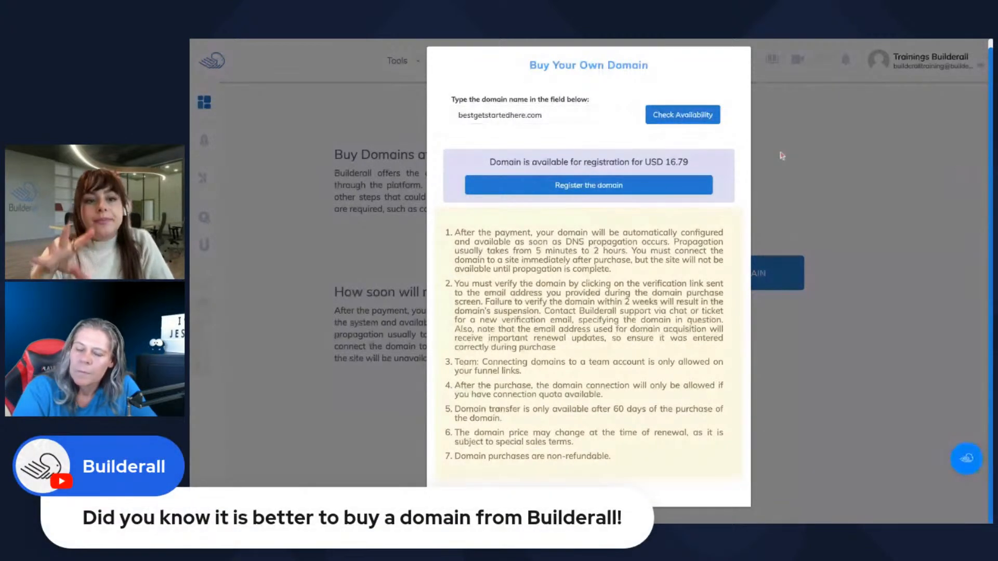
left_click(783, 156)
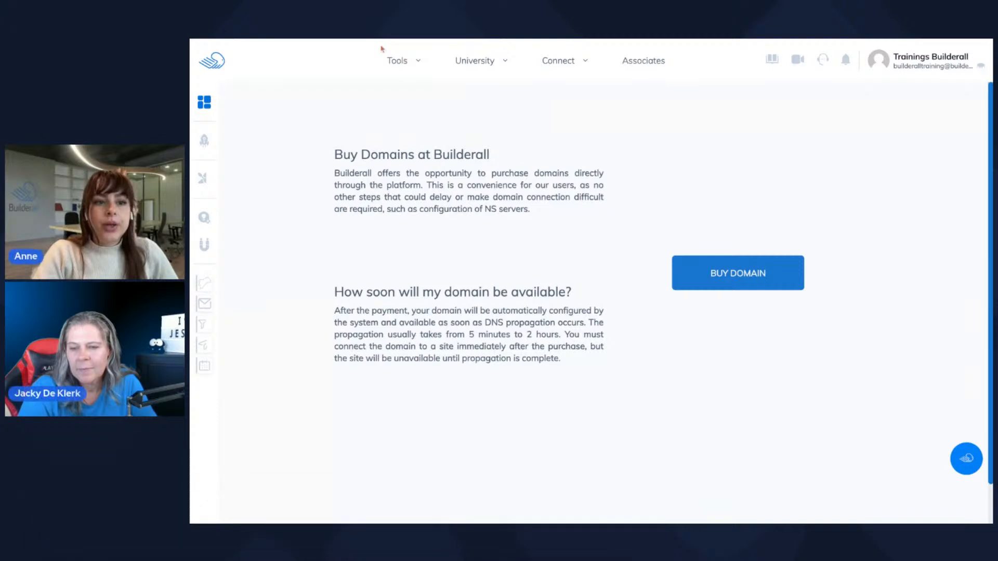
left_click(218, 67)
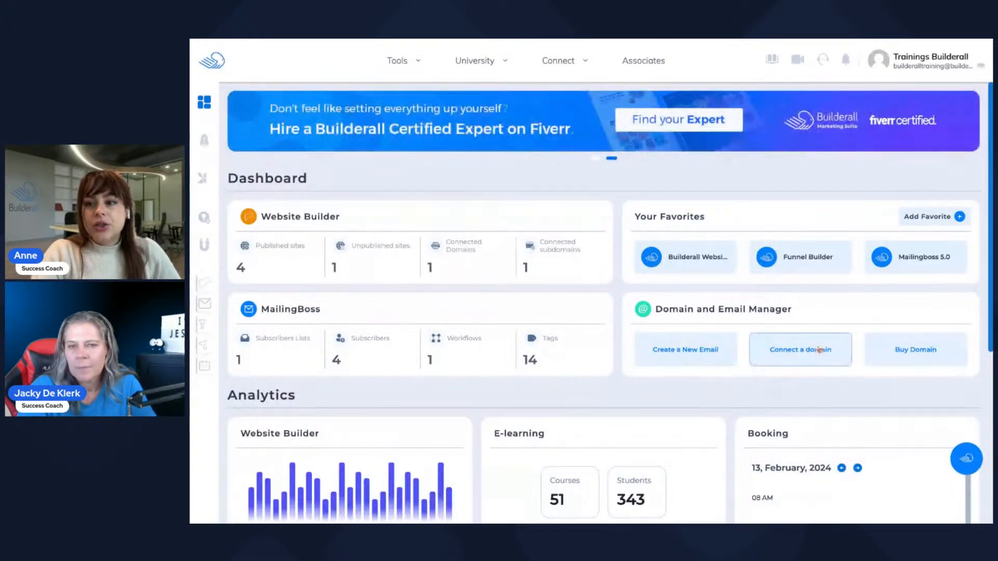
View the domain connection form, close it without connecting a domain, and open the email option for builderalltestingdomain.com
left_click(819, 350)
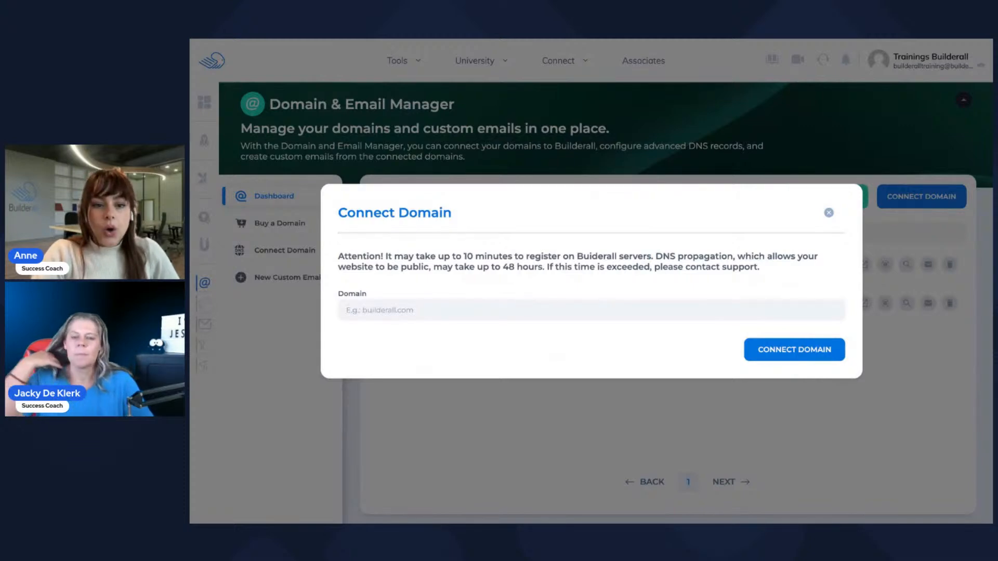
left_click(521, 309)
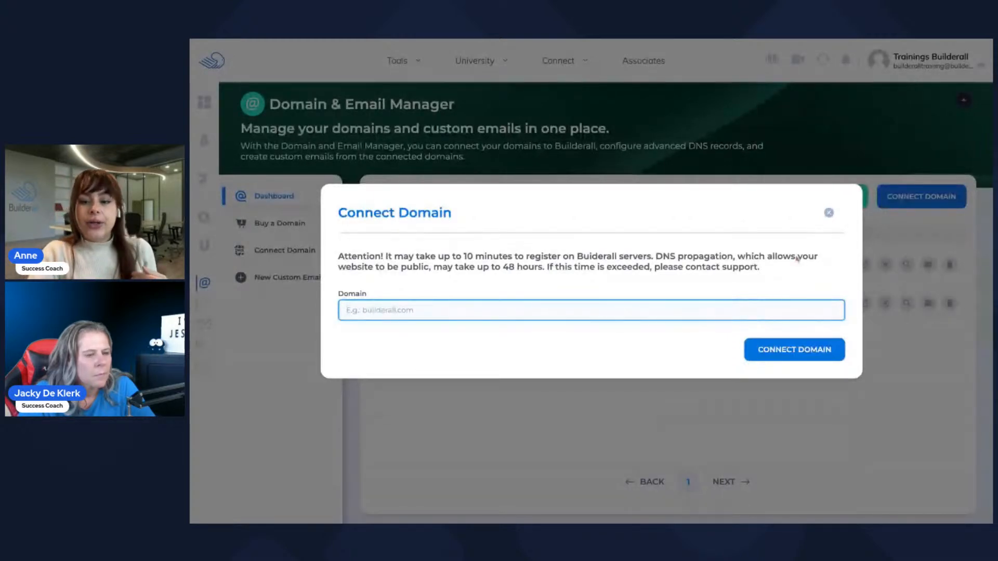
left_click(830, 214)
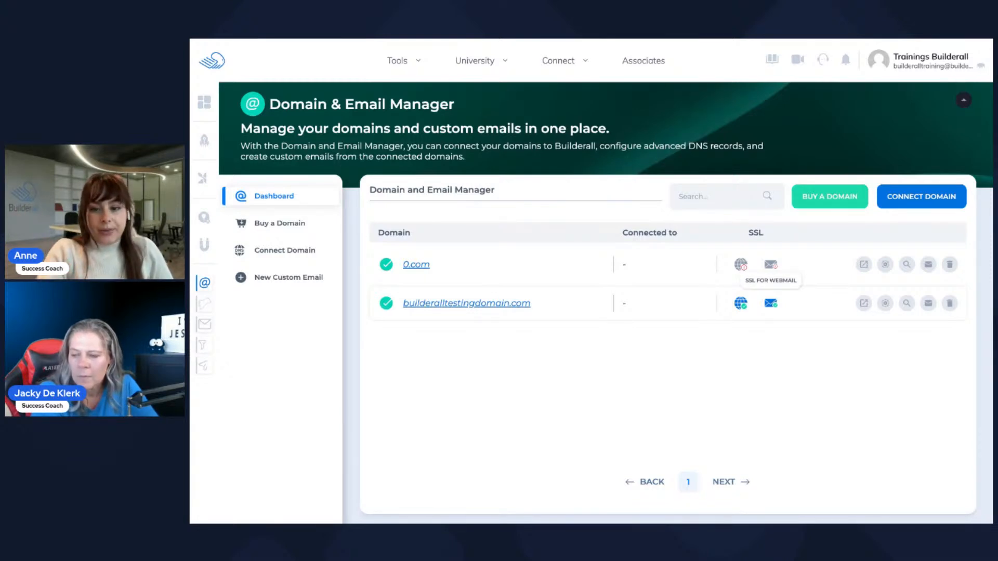
left_click(929, 304)
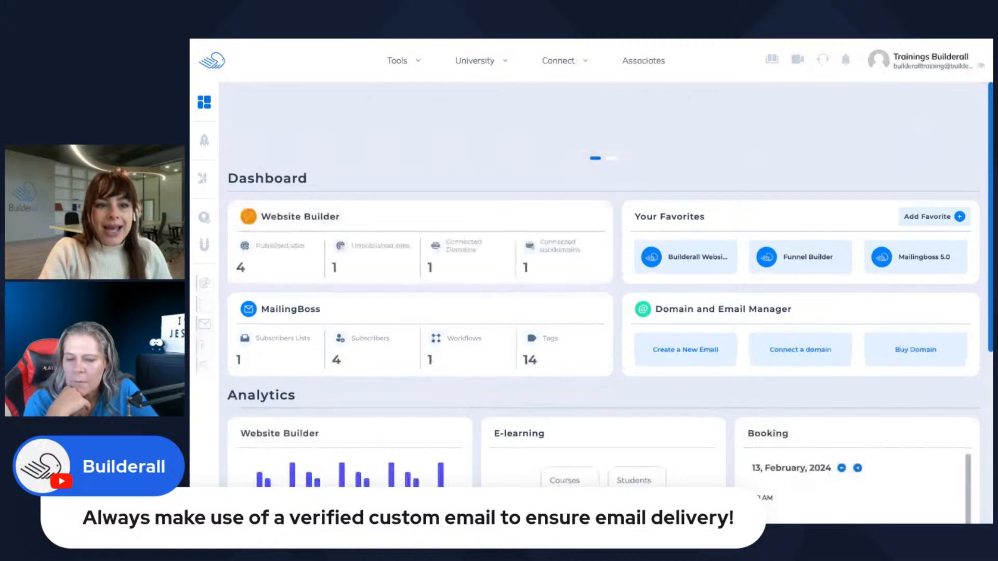
Open MailingBoss from the Essentials tools and look over its dashboard's activity, subscriber lists and quick actions
left_click(403, 60)
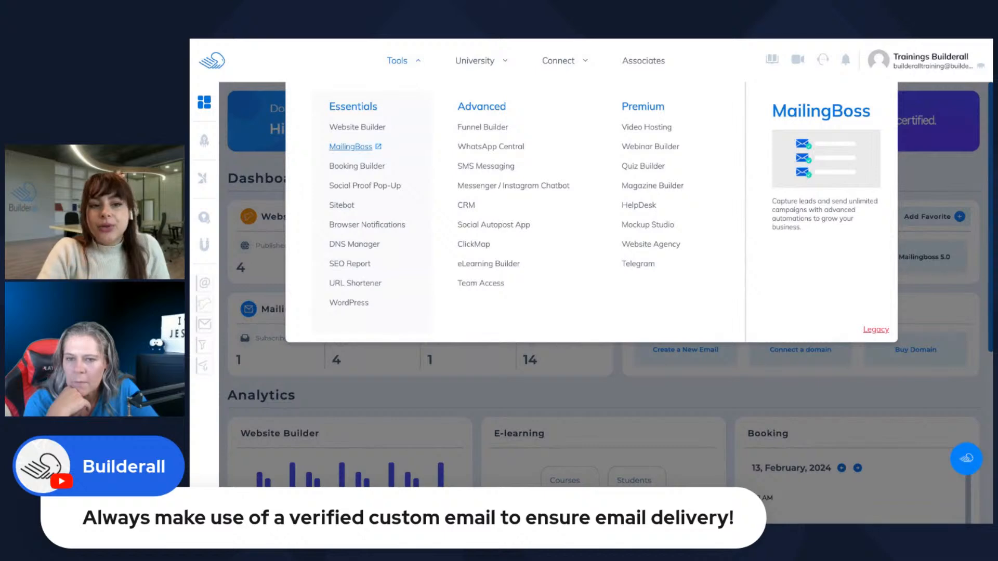
left_click(351, 147)
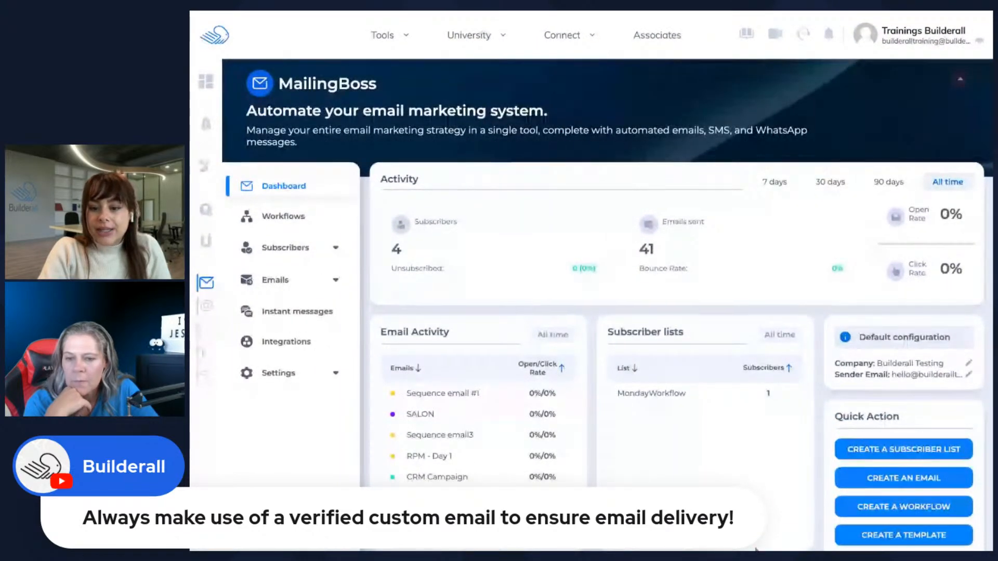
scroll(688, 431, "down", 1)
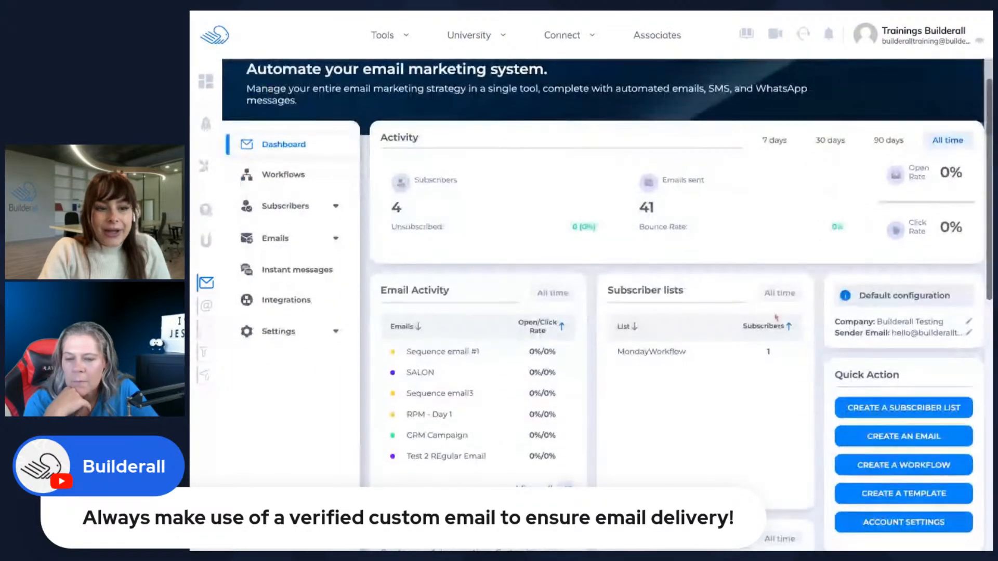
Look over the MailingBoss dashboard and its sections, and open the domain settings
scroll(776, 318, "down", 2)
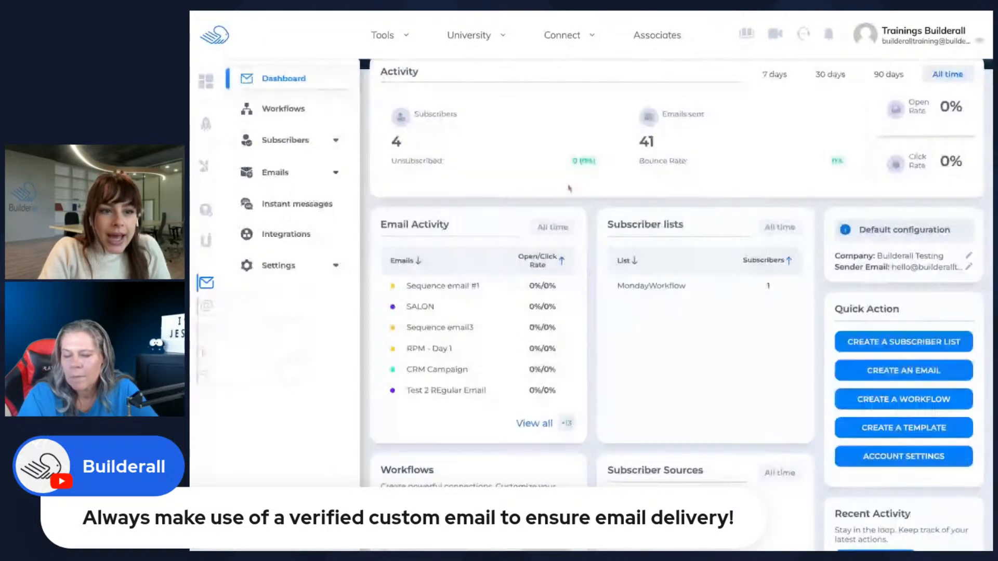
scroll(314, 281, "up", 2)
scroll(296, 208, "down", 2)
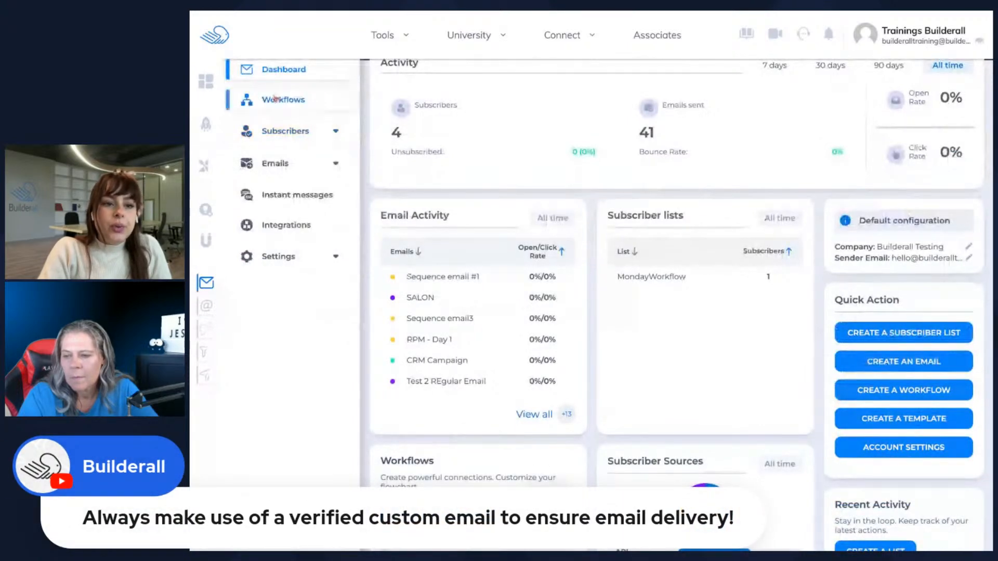
scroll(327, 106, "up", 1)
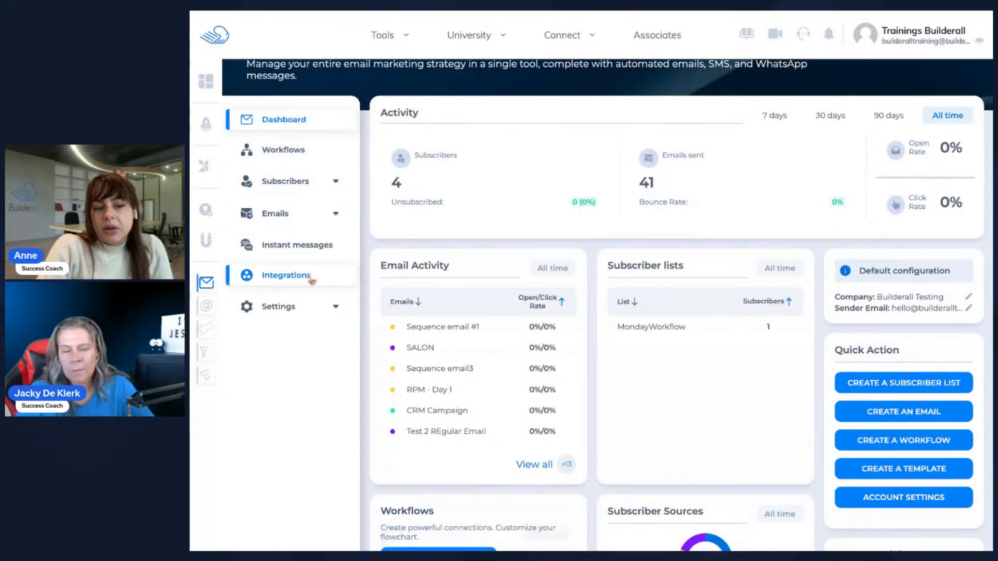
left_click(336, 309)
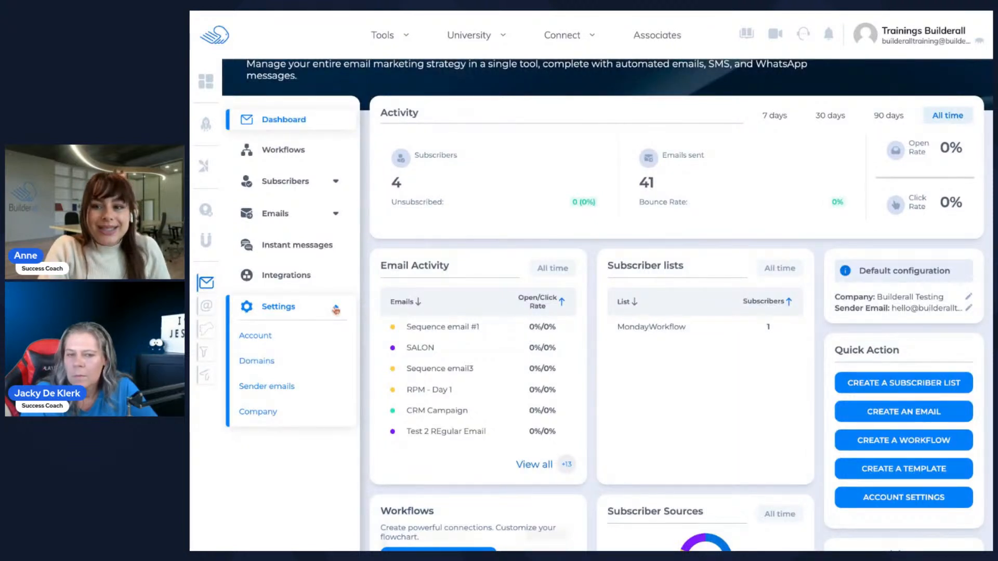
left_click(267, 367)
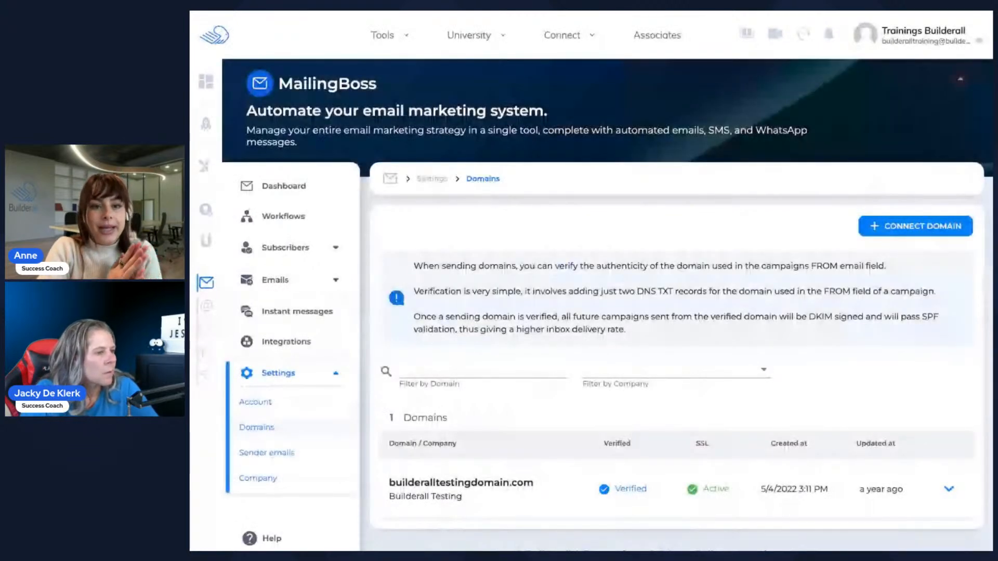
Review the domain verification information, view the form for connecting a domain and close it without saving
scroll(608, 322, "down", 1)
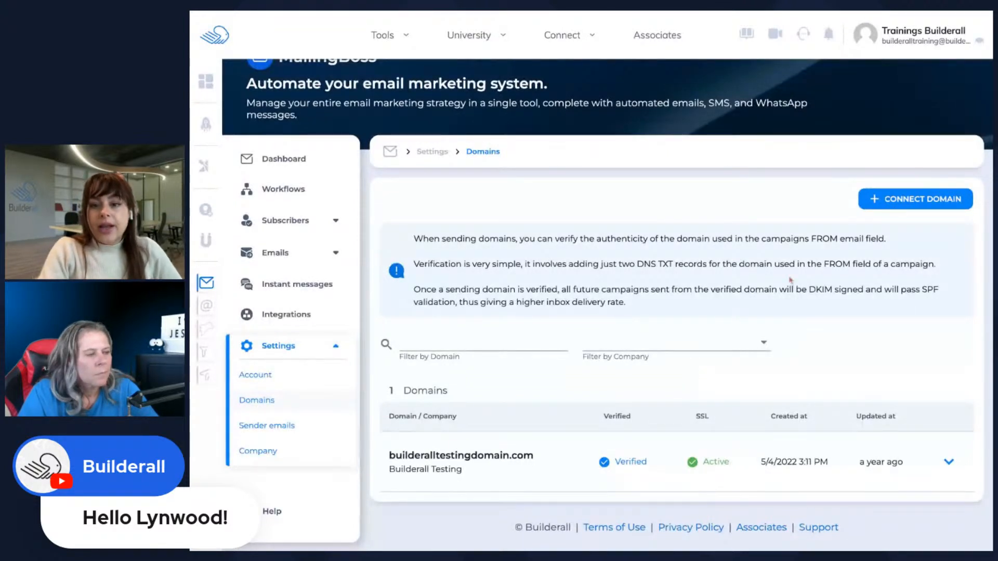
left_click(902, 199)
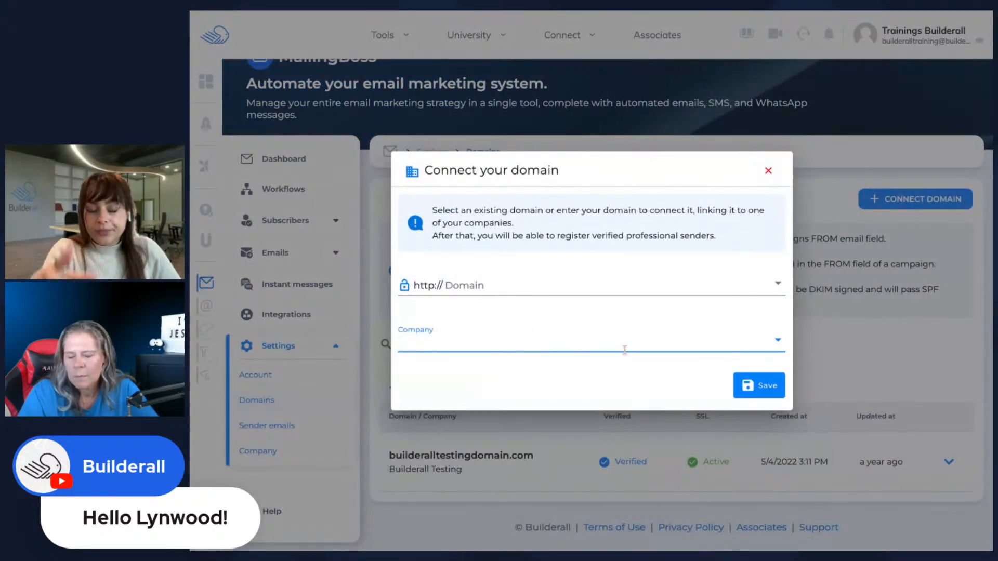
left_click(770, 172)
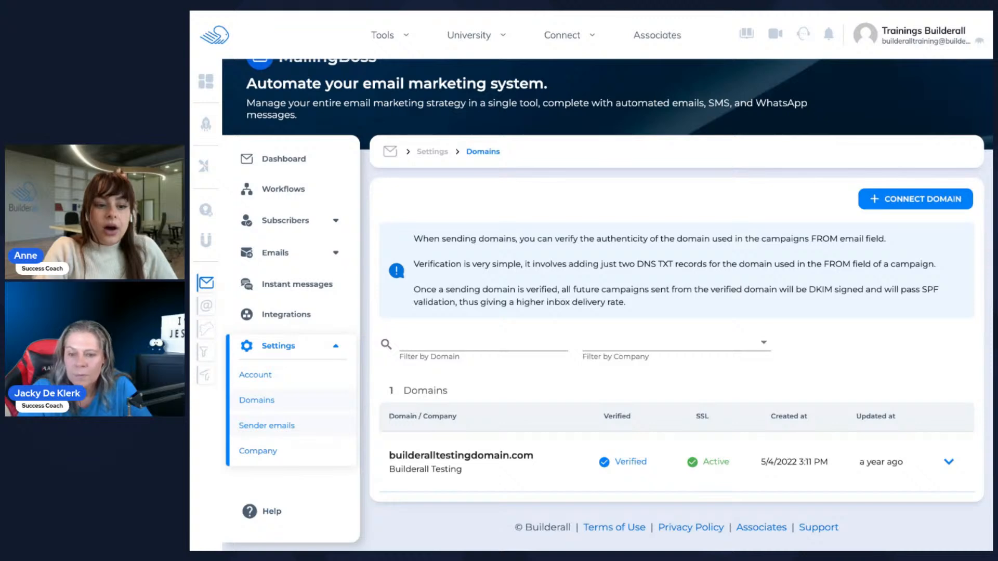
Open the sender email settings, choose builderalltestingdomain.com in the new sender form, view its name and email fields, and close it without saving
left_click(267, 425)
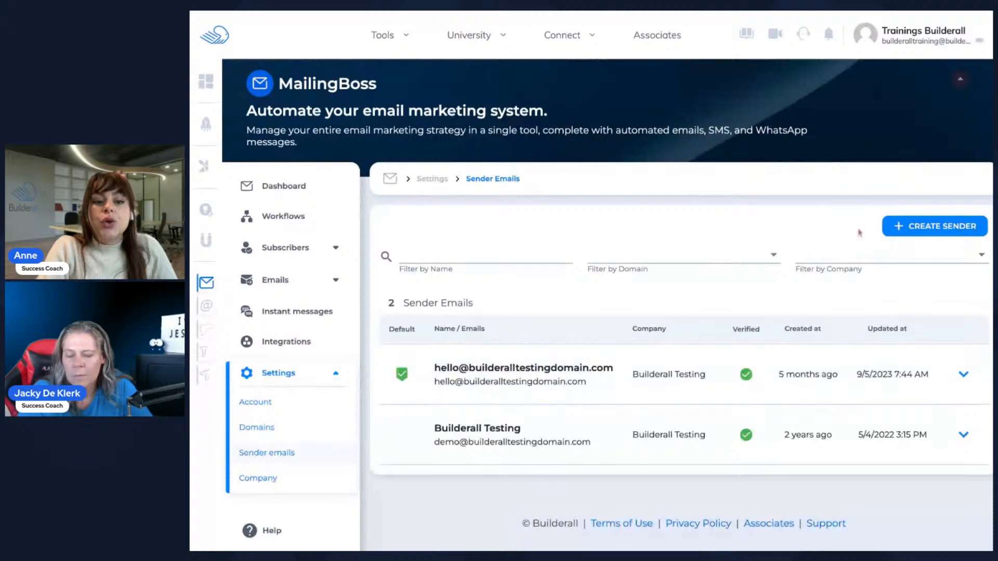
left_click(933, 229)
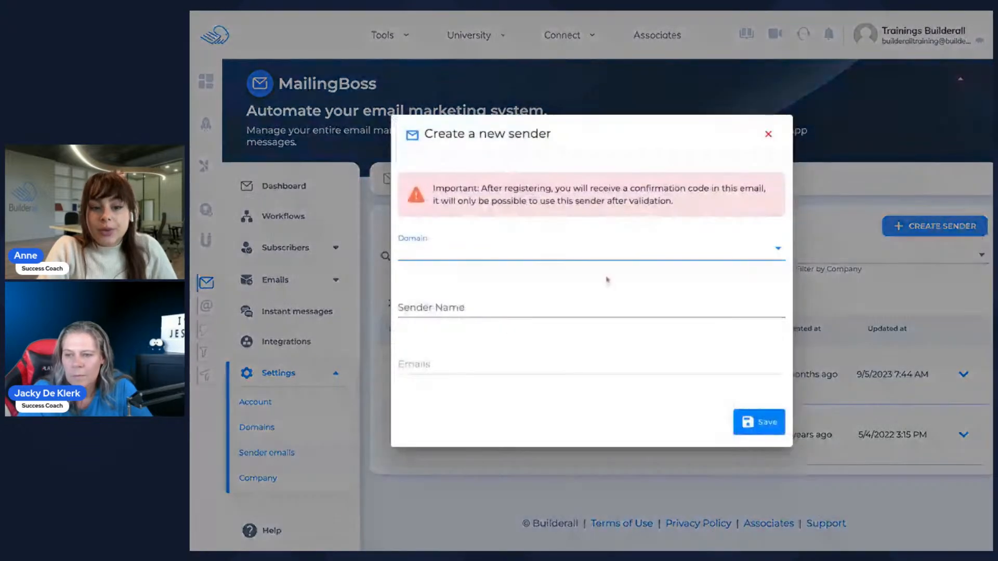
left_click(660, 252)
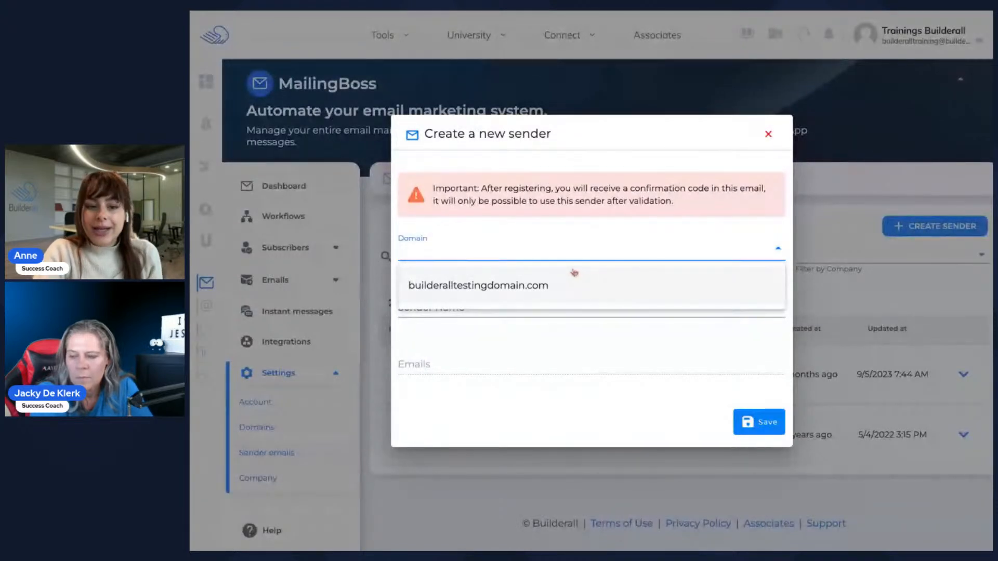
left_click(536, 285)
left_click(536, 293)
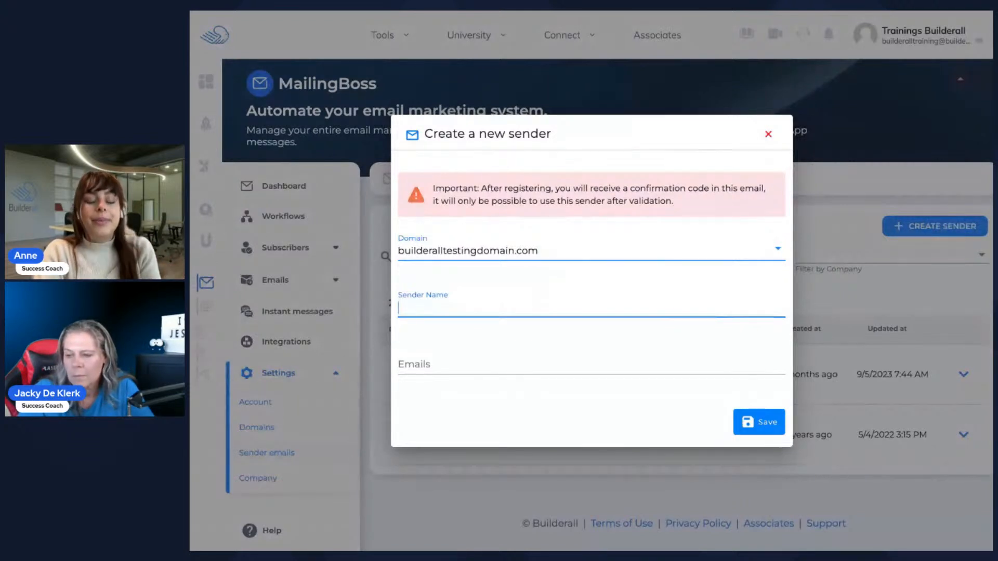
left_click(435, 363)
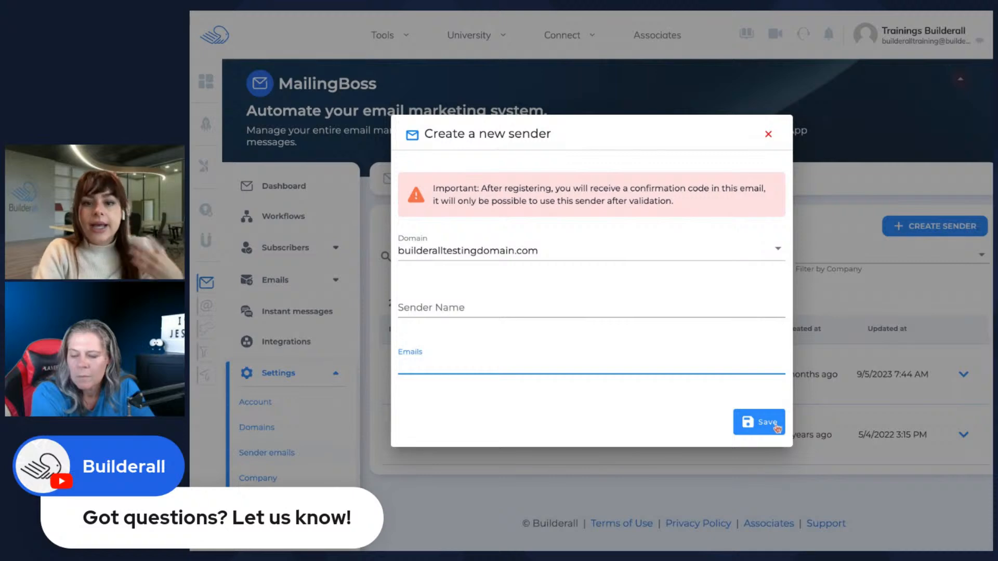
left_click(769, 135)
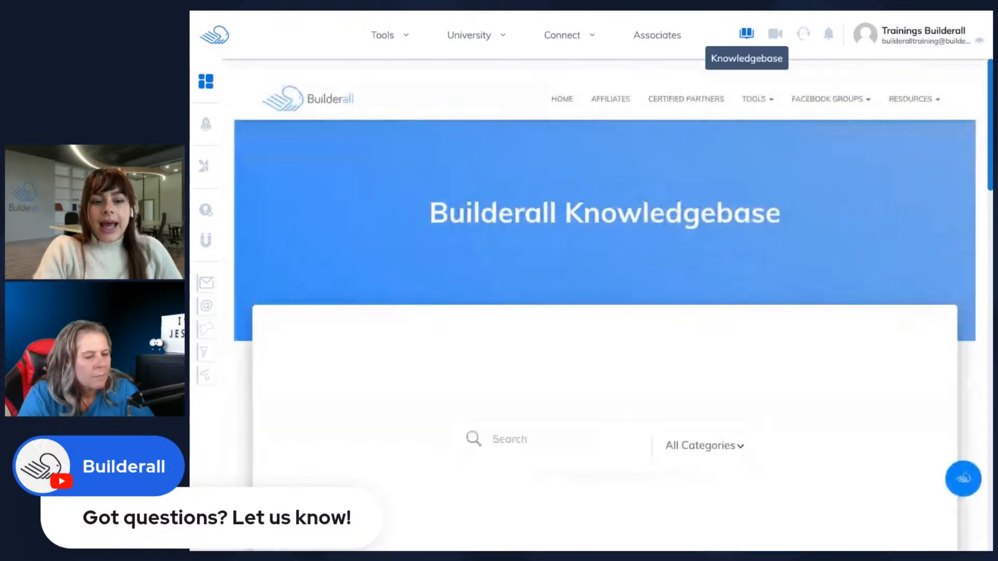
Search the Builderall Knowledgebase for "connect my domain" and open the article "How to connect my domain to my Website"
scroll(552, 269, "down", 5)
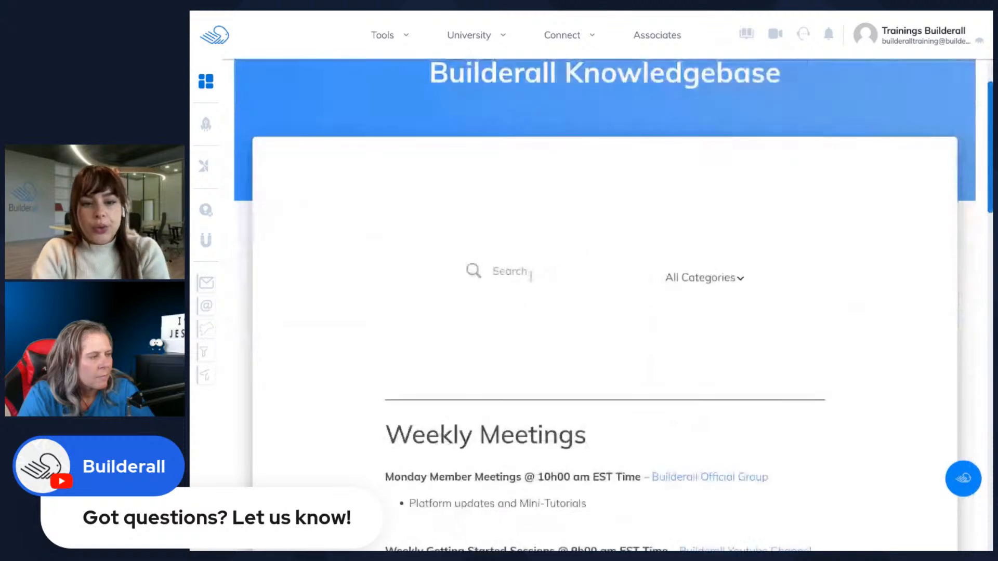
left_click(530, 274)
type("connect my domain")
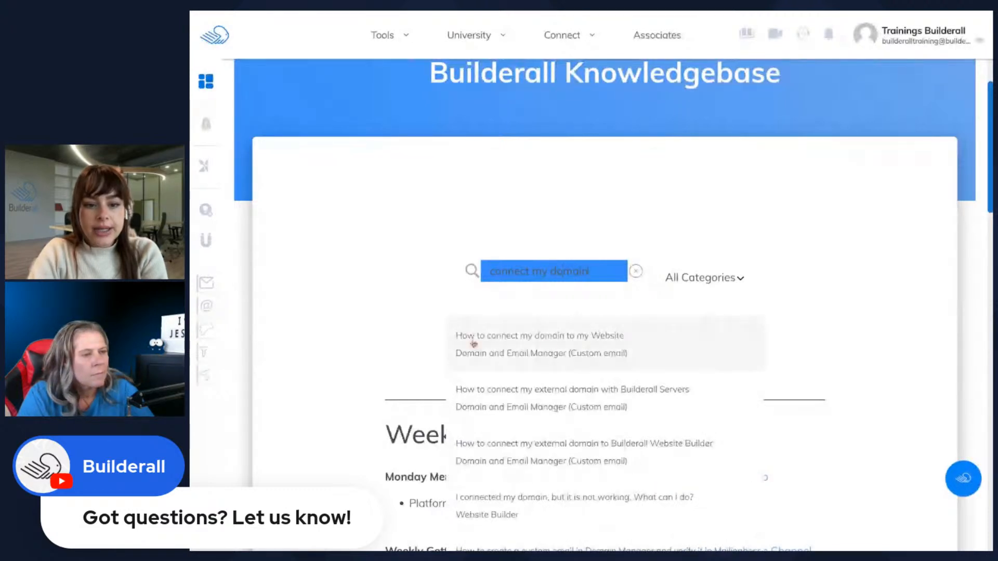
left_click(611, 356)
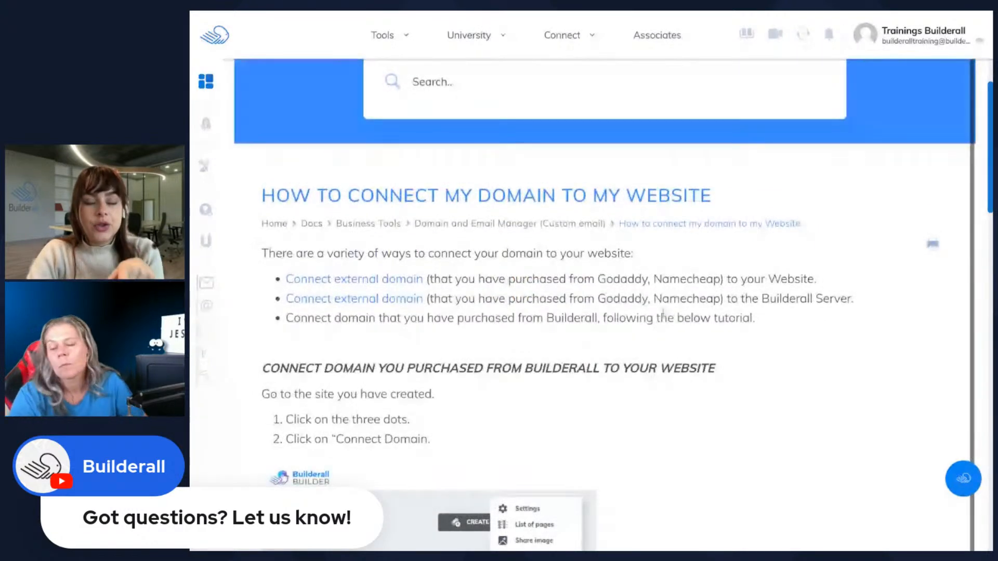
Read through the article's instructions for connecting a domain purchased from Builderall to a website
scroll(663, 311, "down", 1)
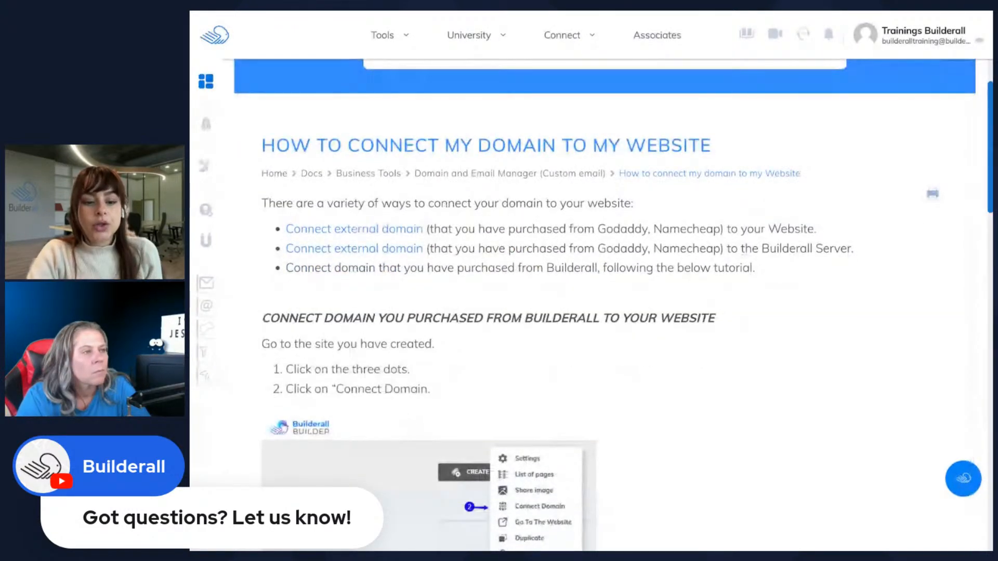
scroll(662, 311, "down", 9)
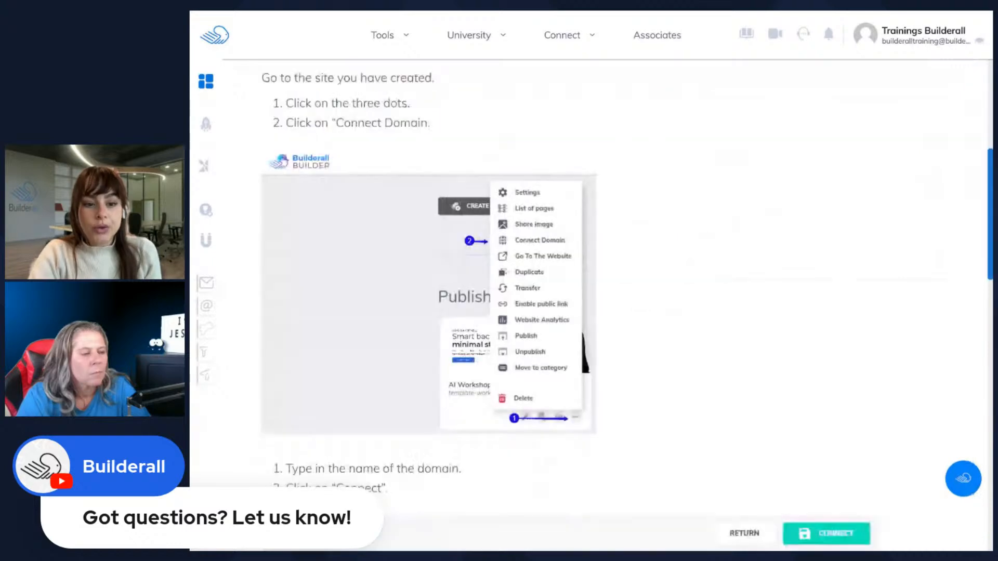
scroll(665, 339, "down", 15)
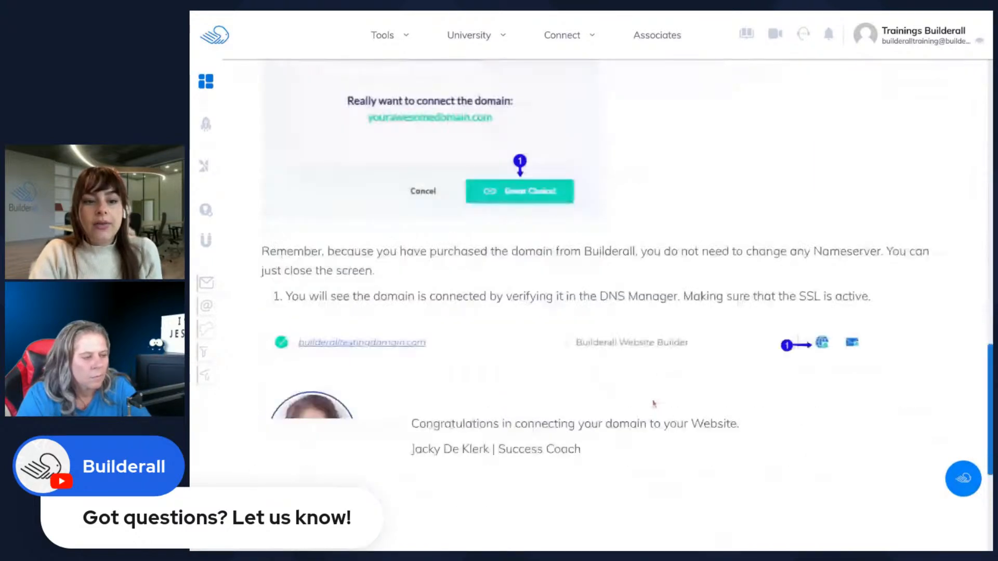
scroll(653, 404, "up", 1)
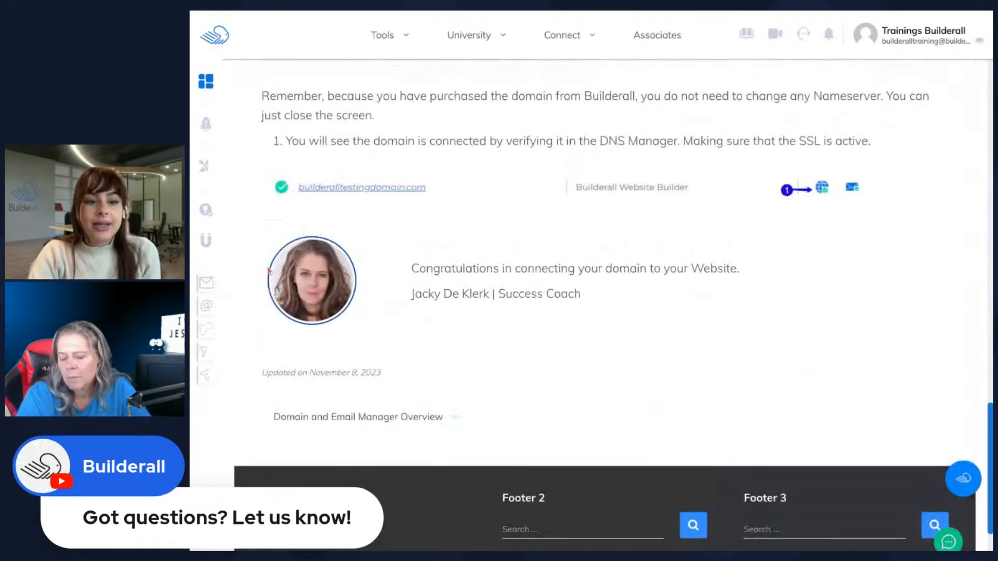
scroll(632, 321, "up", 6)
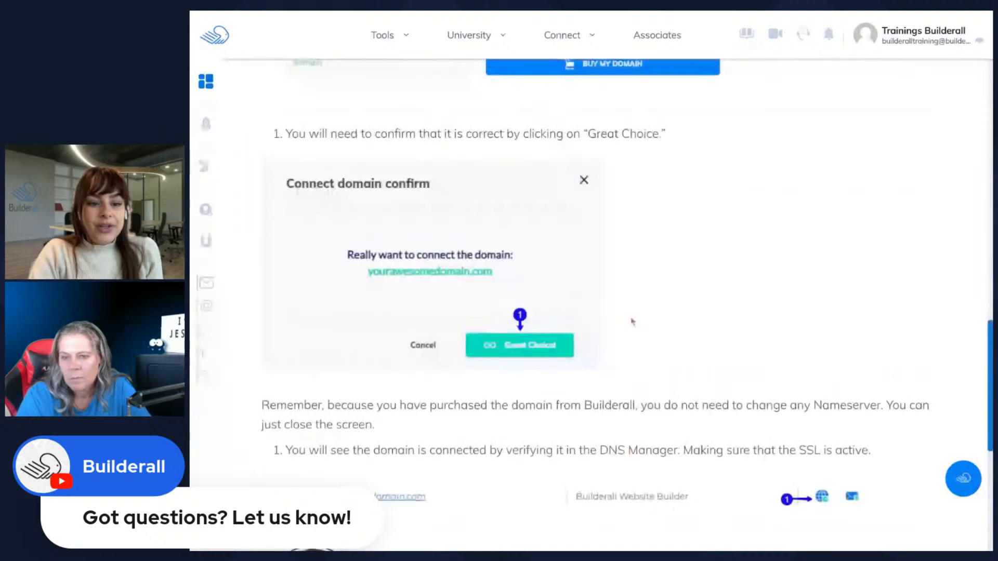
scroll(645, 454, "up", 2)
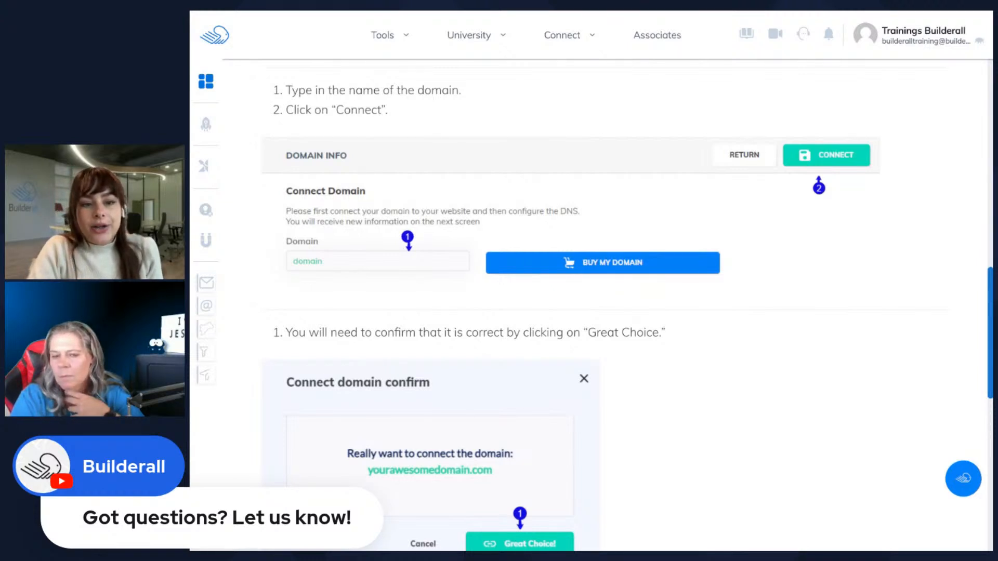
scroll(592, 307, "up", 15)
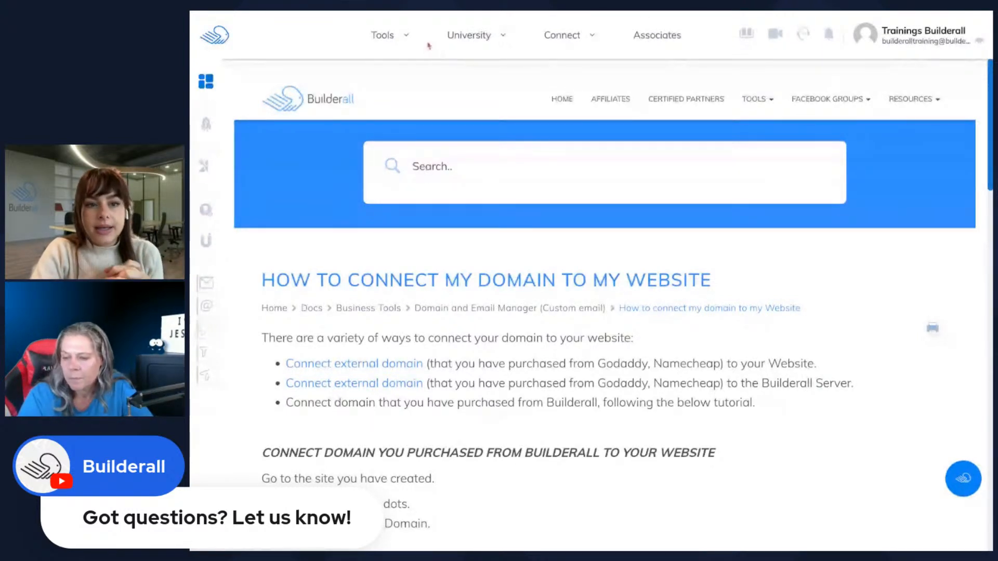
Reopen MailingBoss from the Essentials tools and look over the default configuration and quick actions on its dashboard
left_click(383, 35)
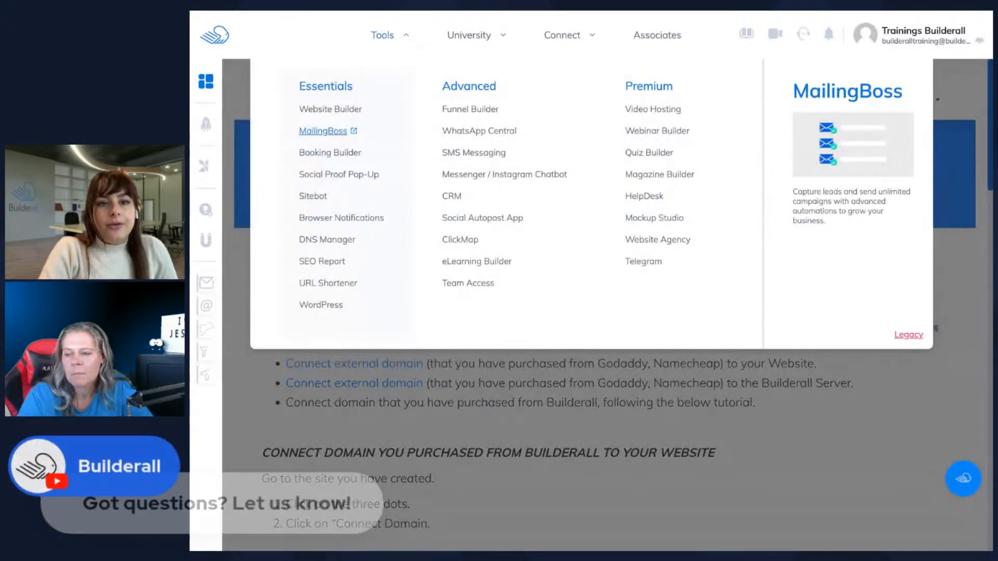
left_click(322, 130)
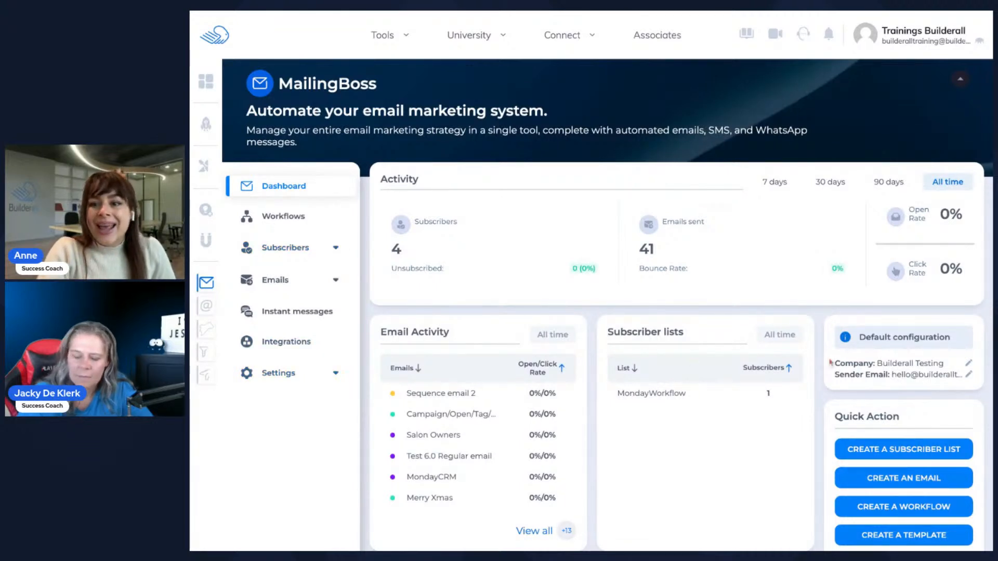
scroll(680, 449, "down", 1)
scroll(680, 448, "down", 3)
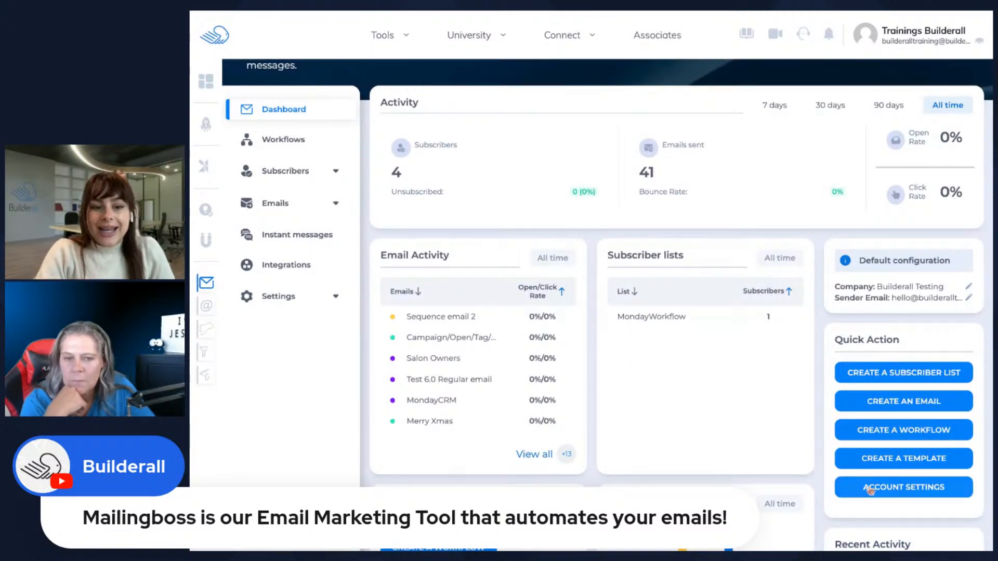
scroll(878, 431, "down", 1)
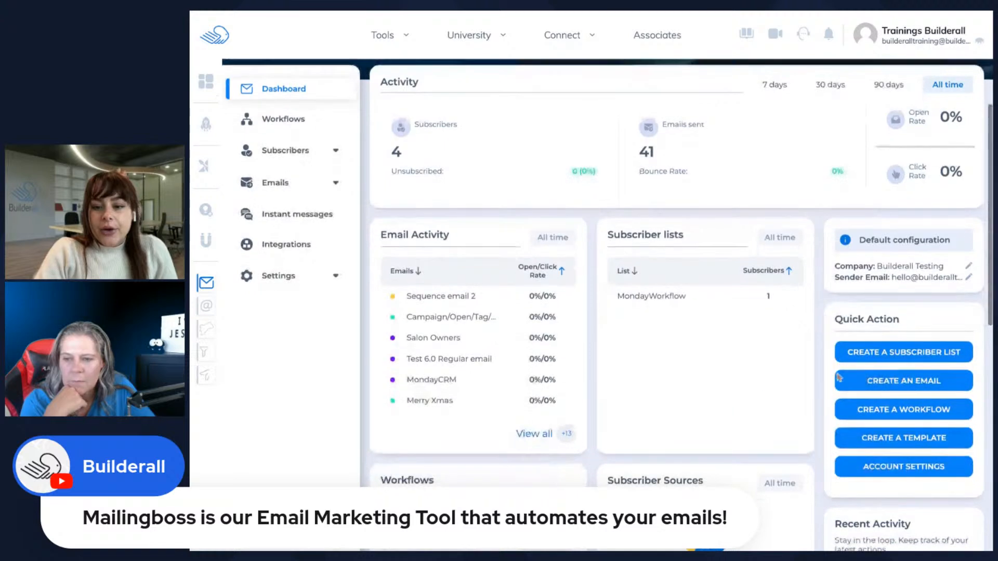
Start a new subscriber list from the quick actions and name it "2.13 list"
left_click(908, 354)
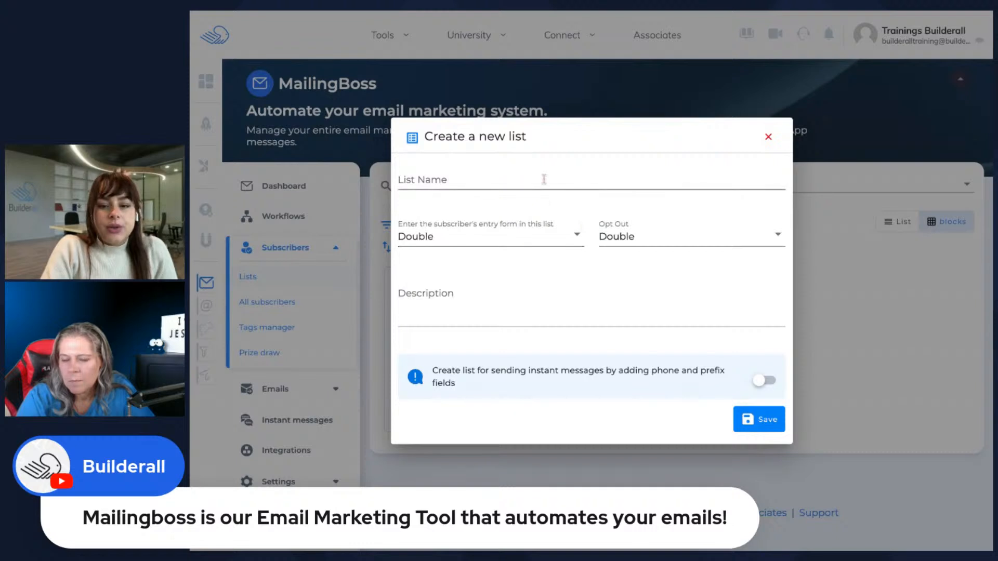
left_click(545, 179)
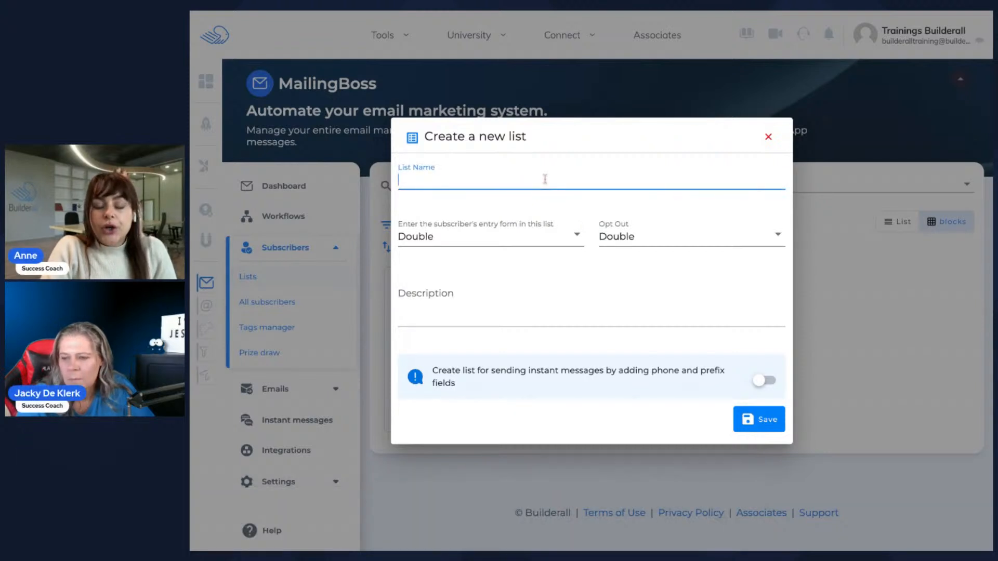
type("2")
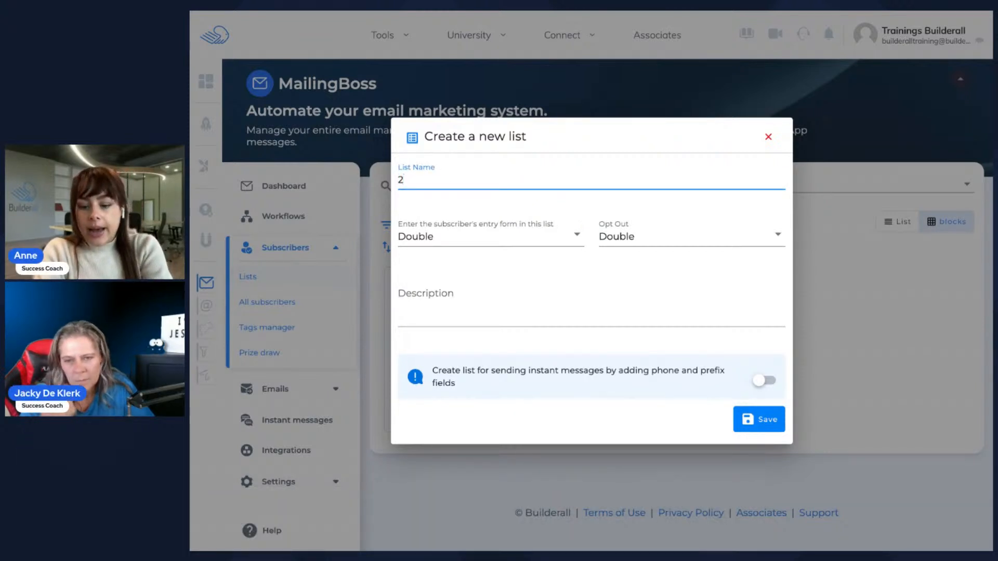
type(".13 list")
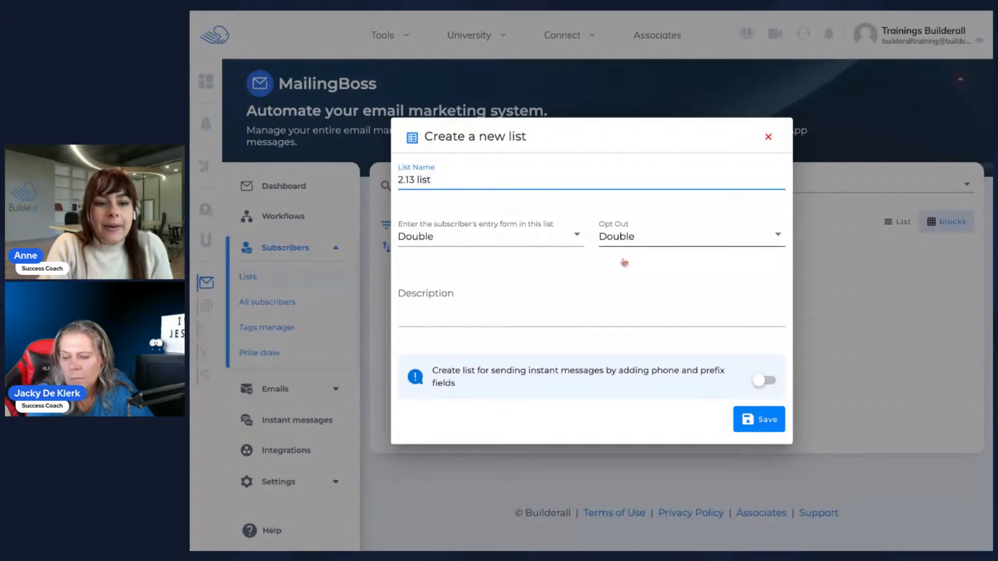
Keep the subscriber entry form on Double, set Opt Out to Single, and save the new list
left_click(552, 235)
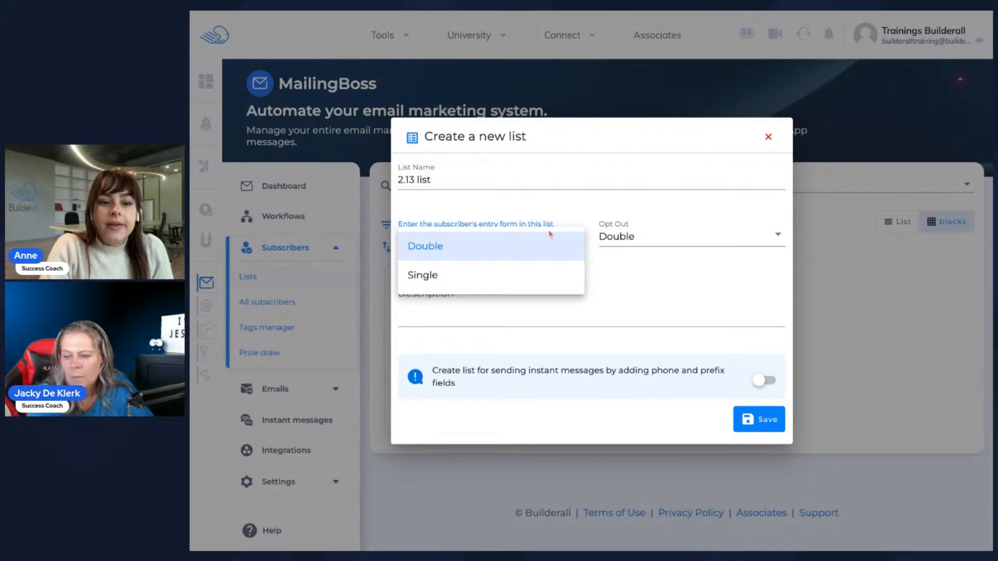
left_click(556, 224)
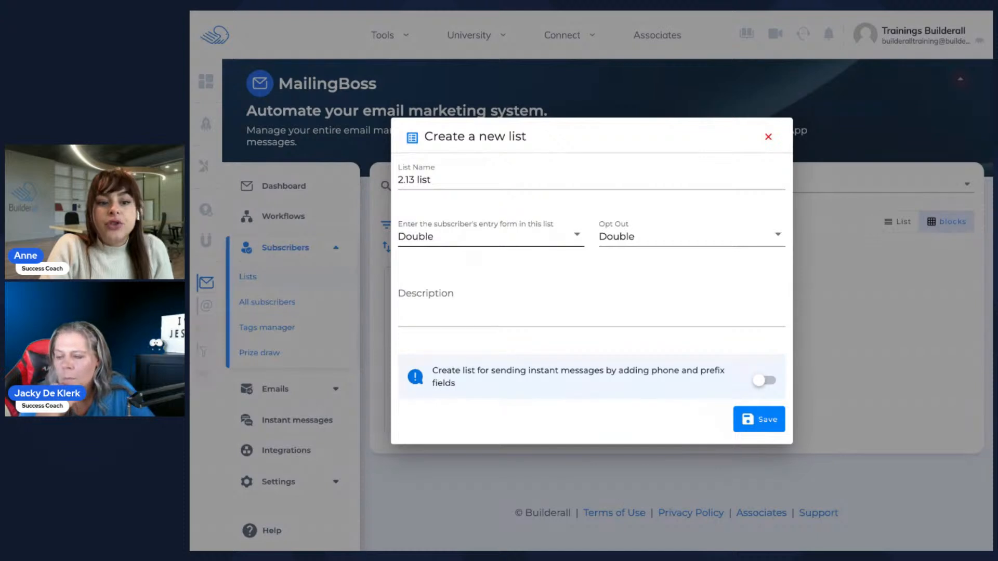
left_click(564, 239)
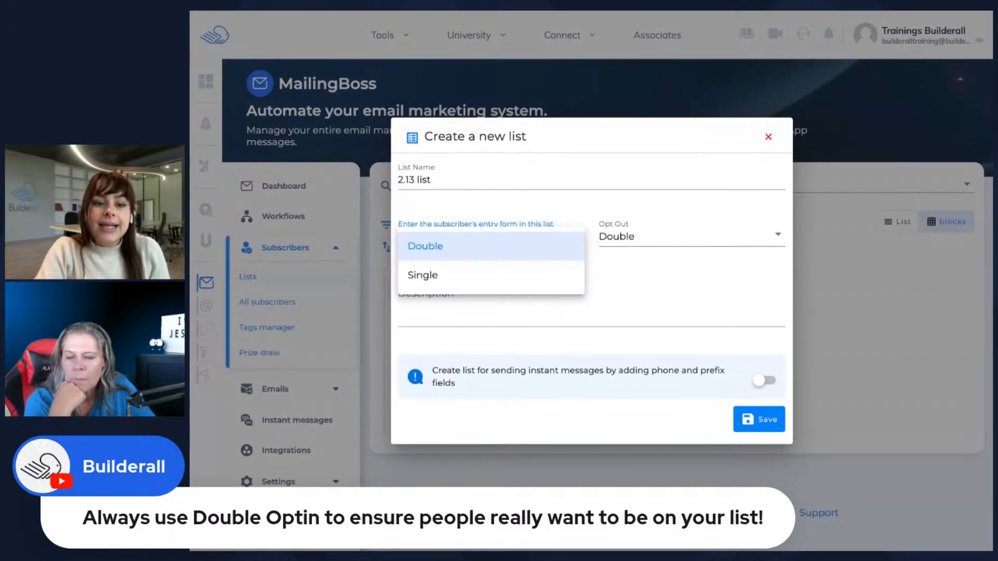
key("Return")
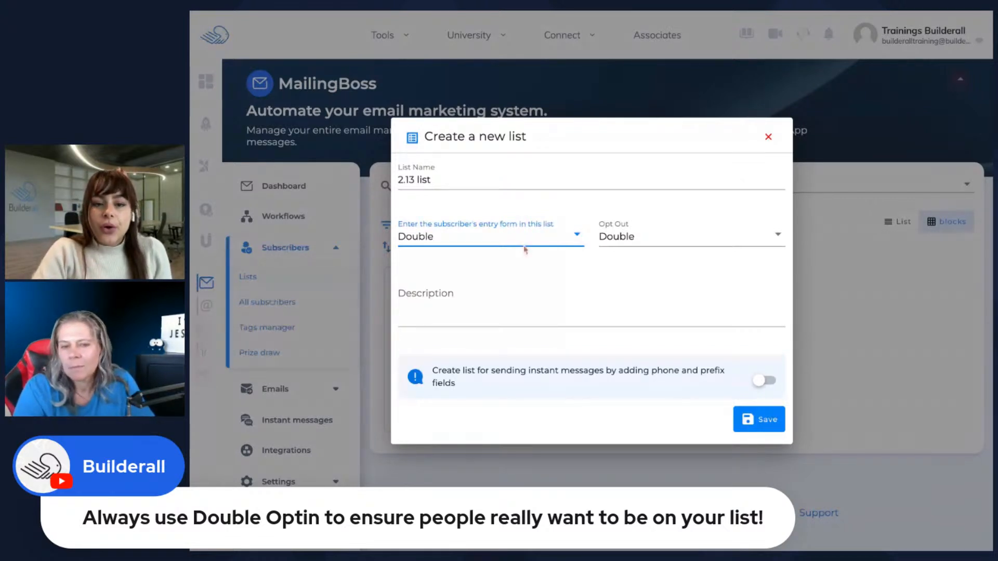
left_click(779, 235)
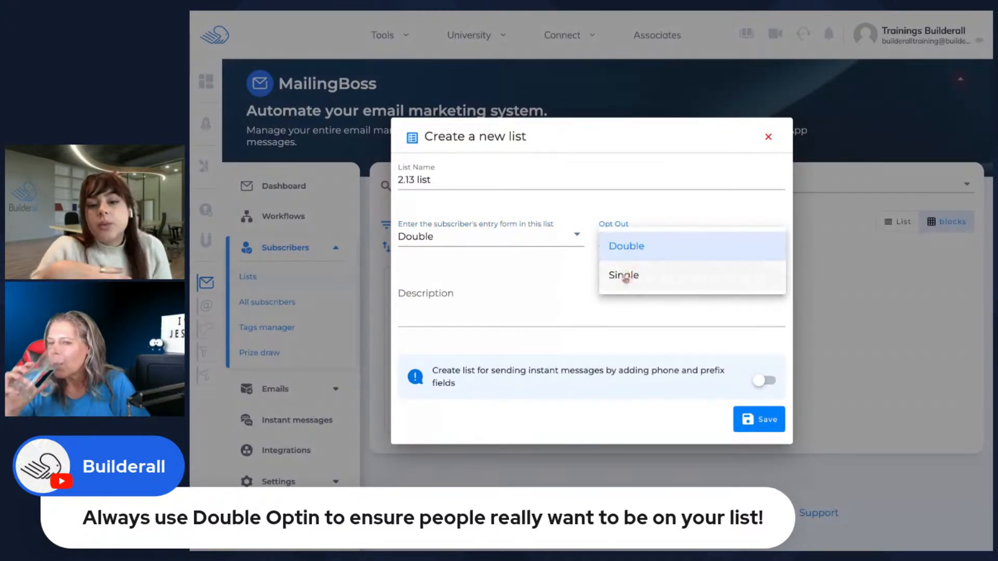
left_click(648, 283)
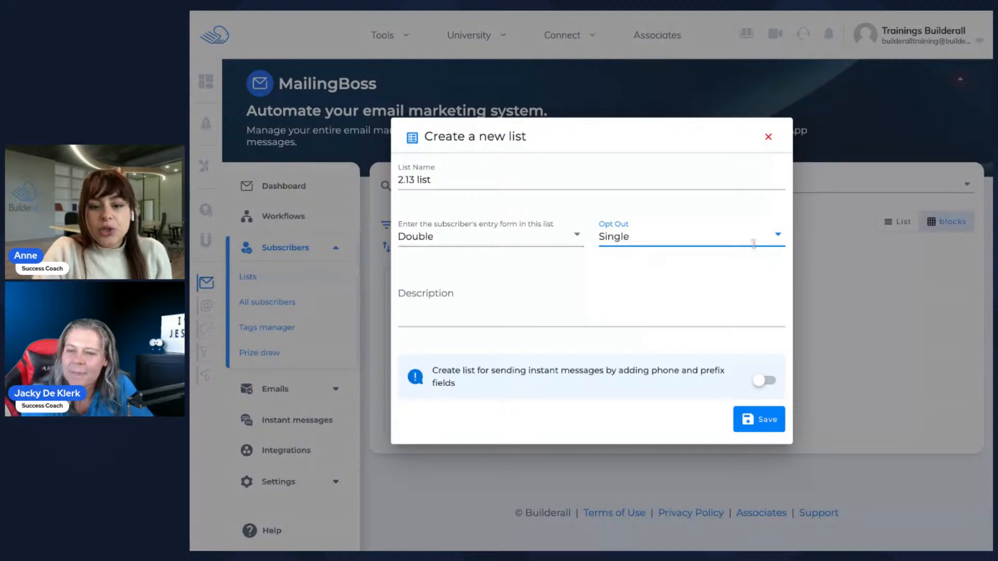
left_click(735, 315)
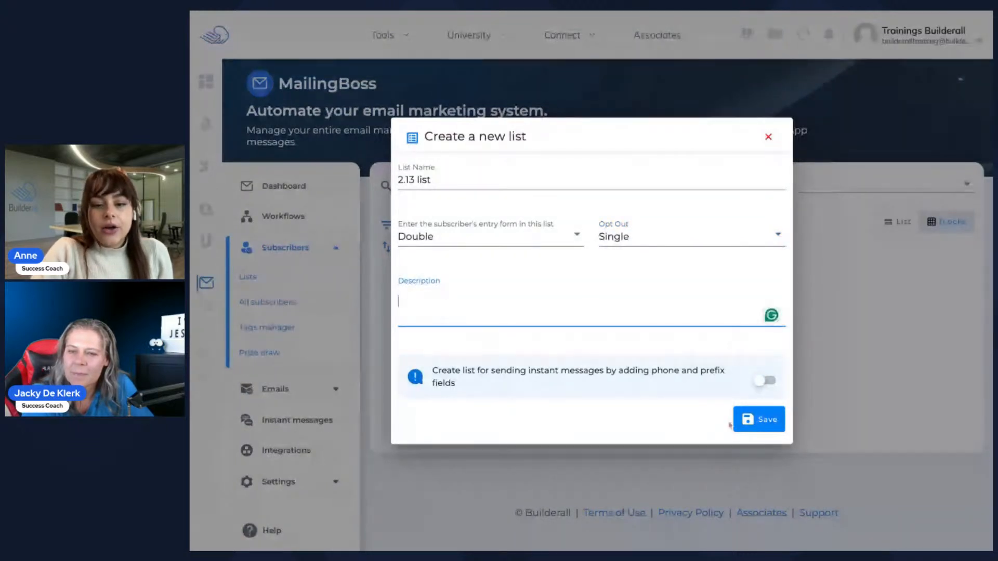
left_click(757, 428)
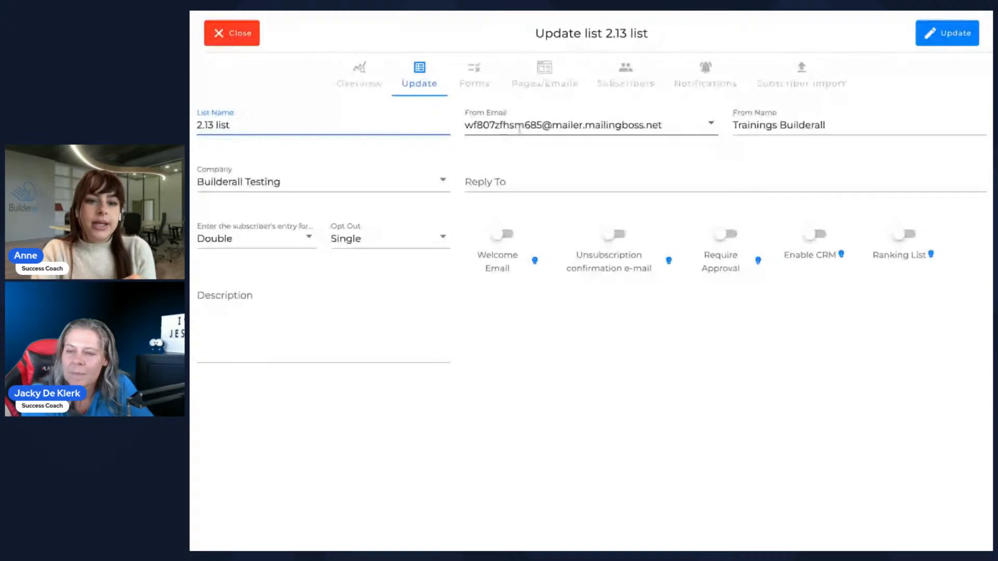
Set the list's From Email to the custom-domain "hello" sender, then update the list and all emails linked to it
key("Tab")
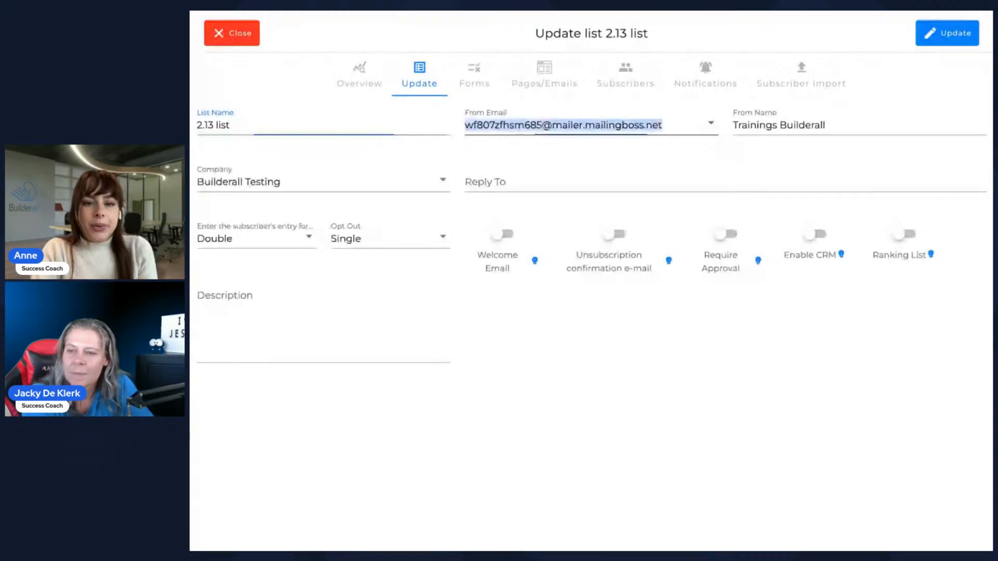
left_click(711, 124)
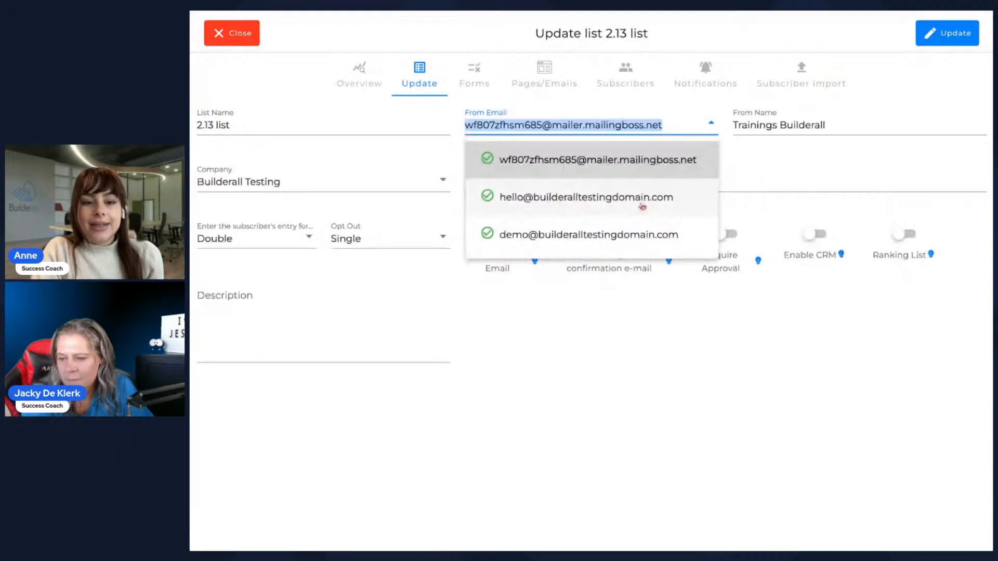
left_click(642, 206)
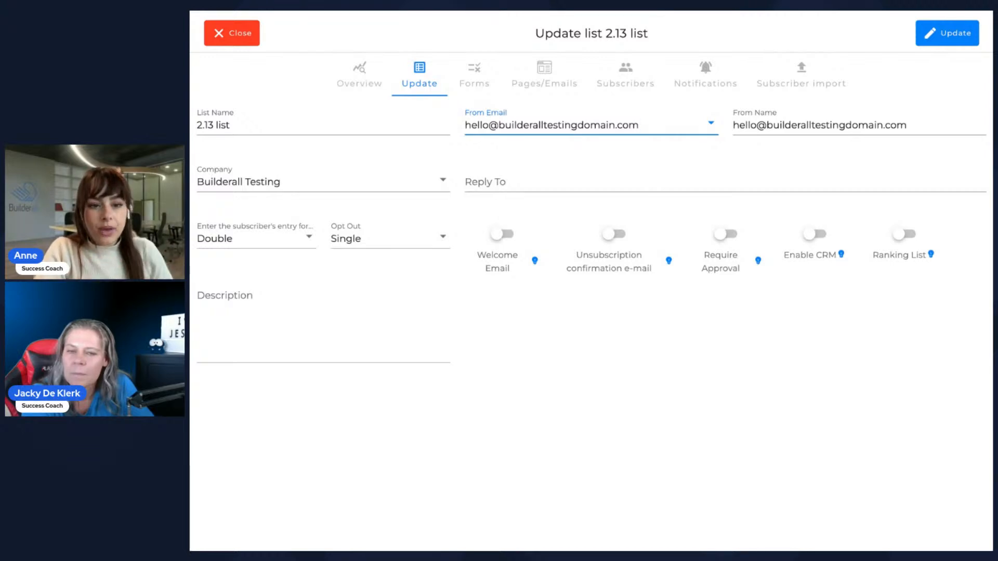
left_click(541, 182)
left_click(653, 199)
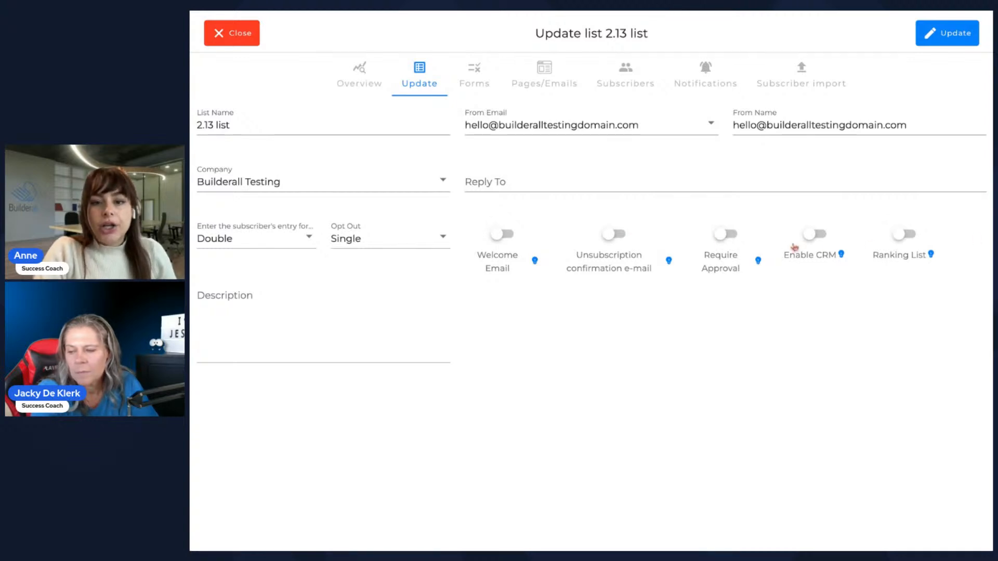
left_click(957, 38)
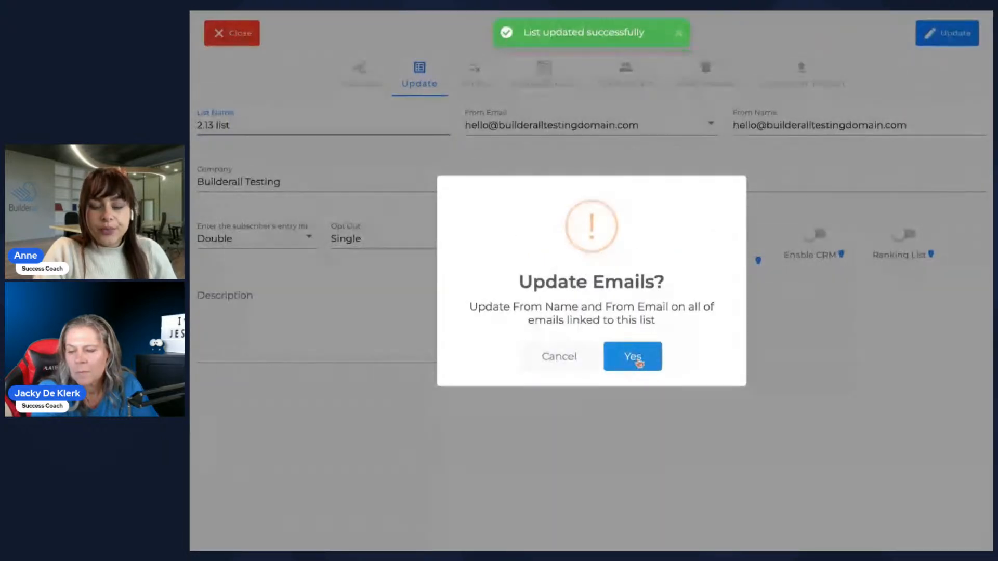
left_click(638, 362)
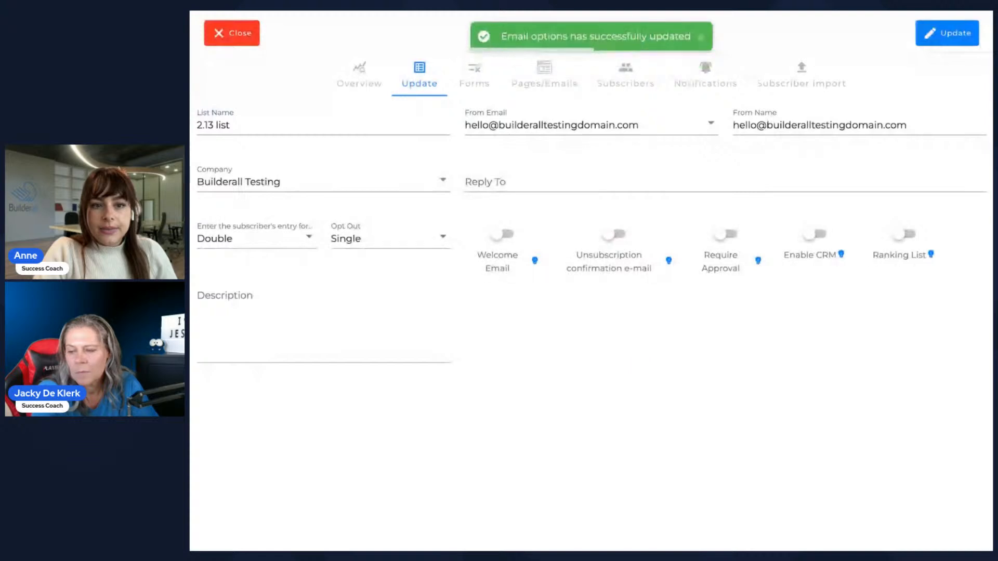
In the list's default form, place Name above E-mail and add Phone prefix and Phone fields below them
left_click(483, 81)
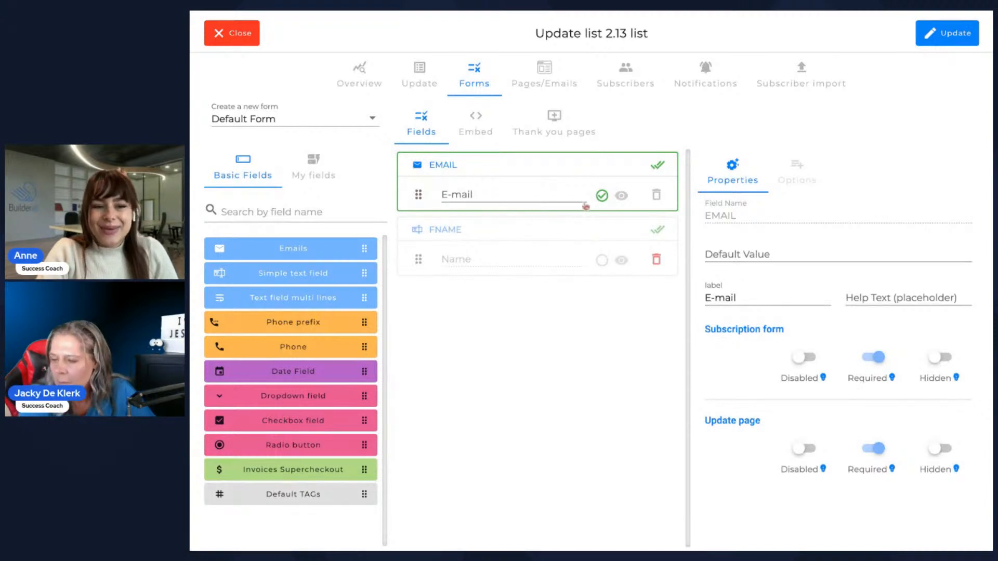
left_click(523, 235)
left_click_drag(519, 236, 521, 239)
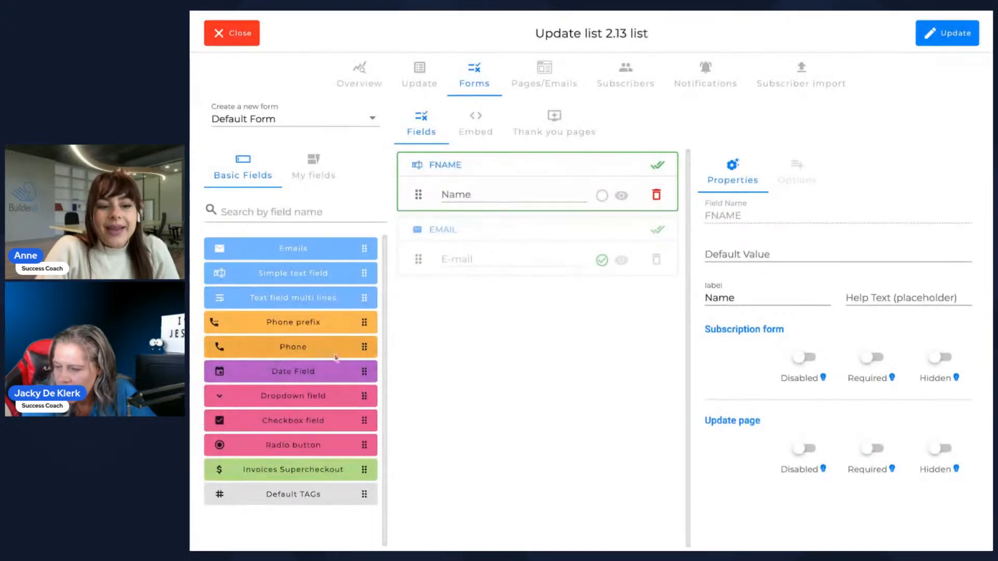
left_click_drag(300, 355, 513, 310)
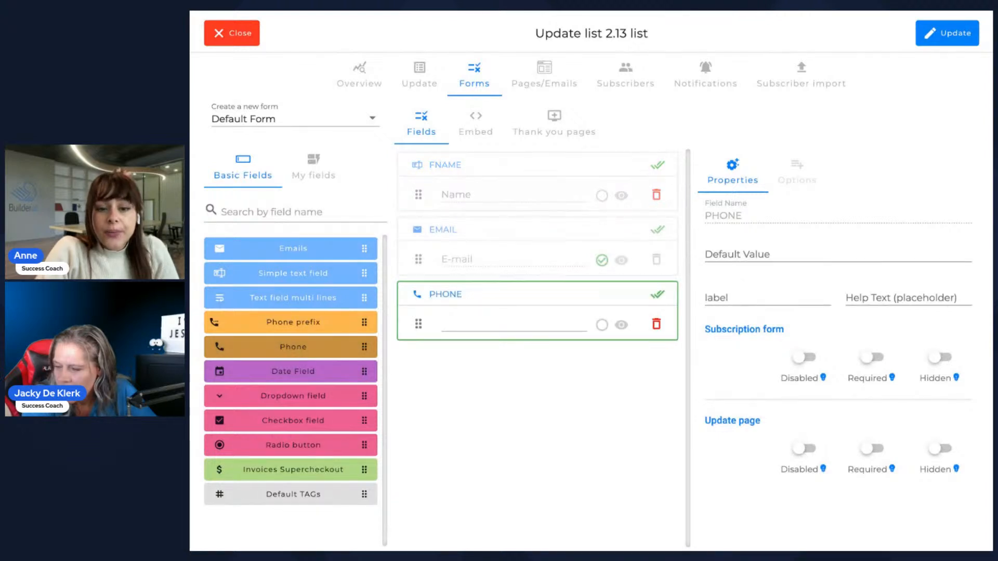
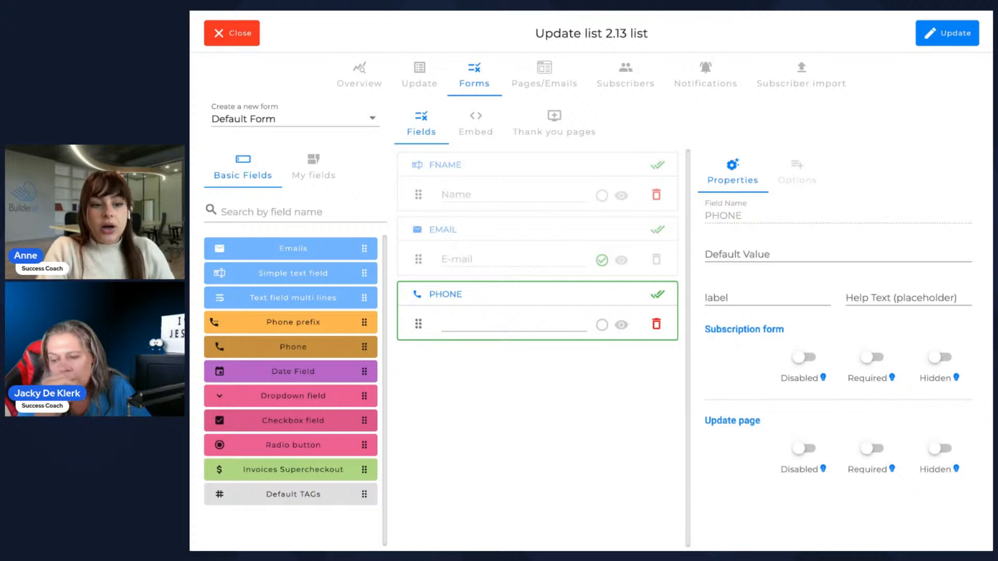
left_click_drag(292, 324, 500, 294)
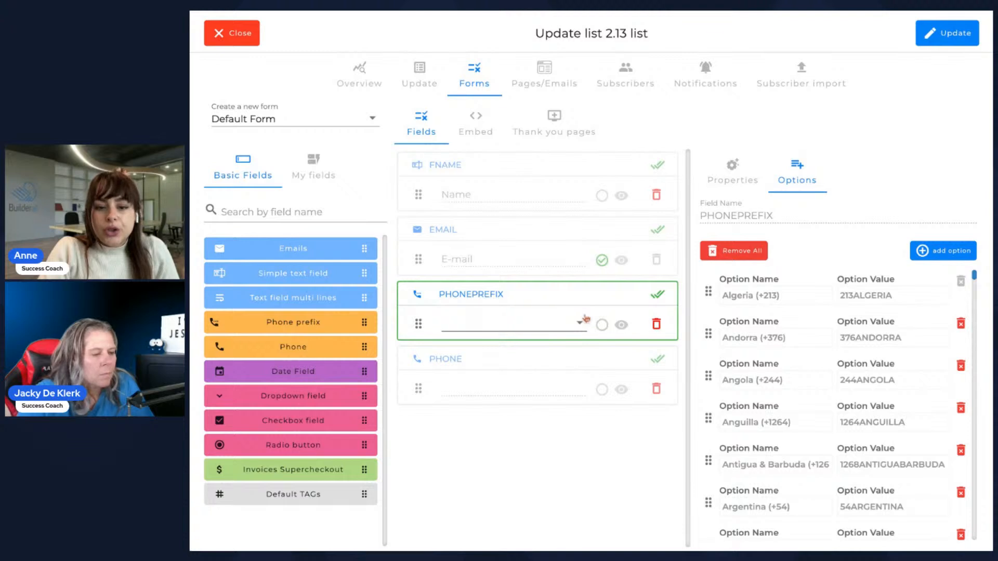
Make the phone prefix and phone fields required on the subscription form, update the list, and close it
left_click(603, 325)
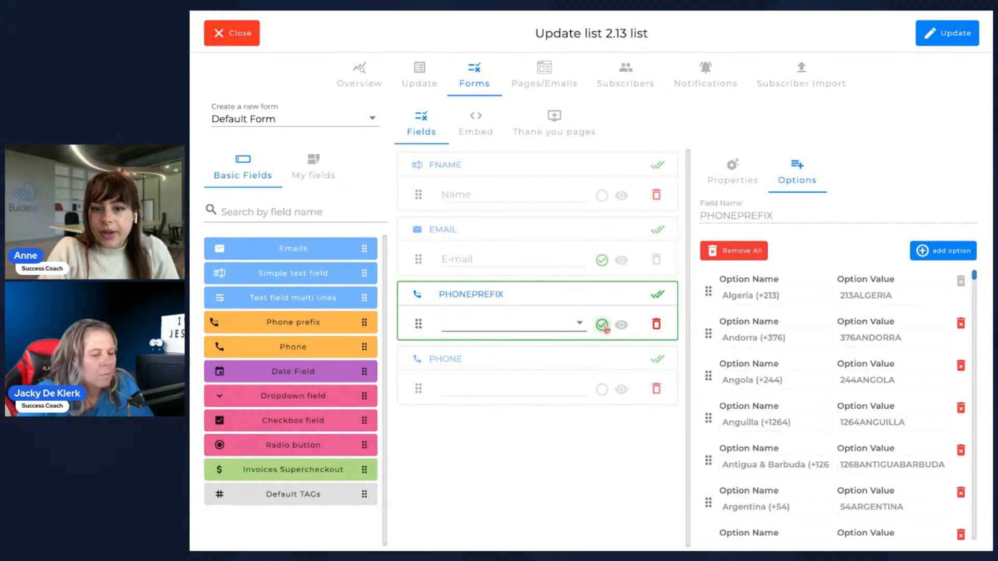
left_click(602, 325)
left_click(592, 397)
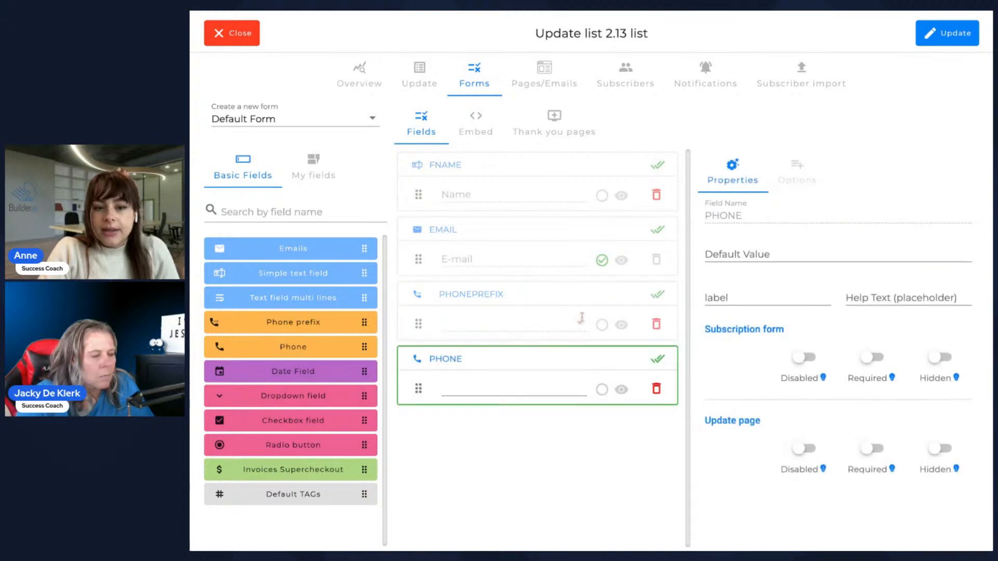
left_click(606, 332)
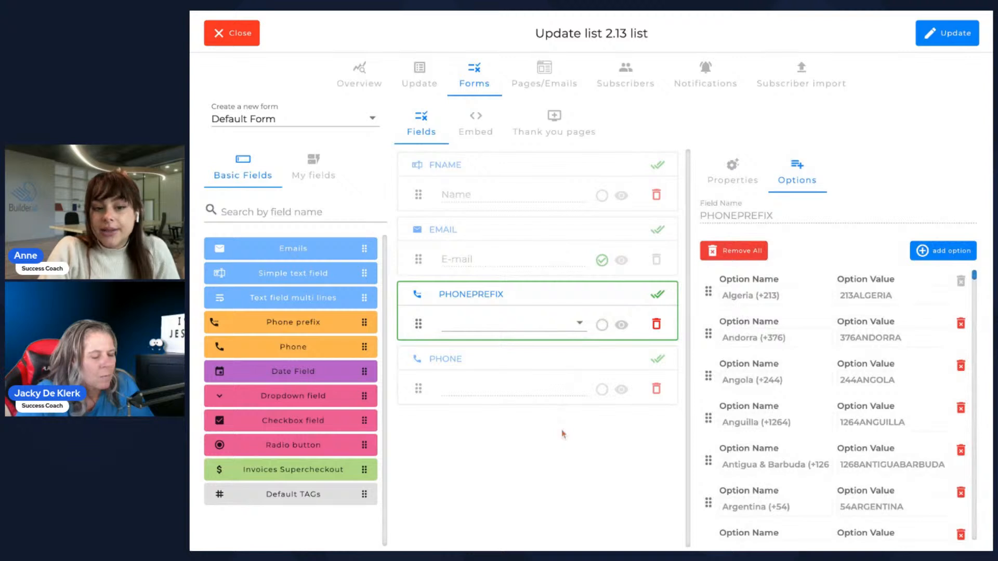
left_click(603, 327)
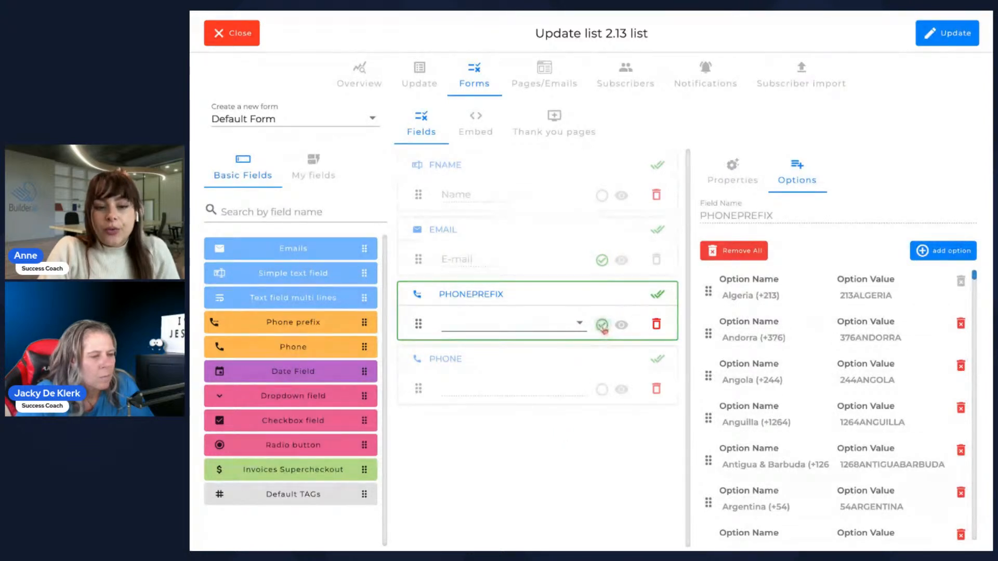
left_click(589, 366)
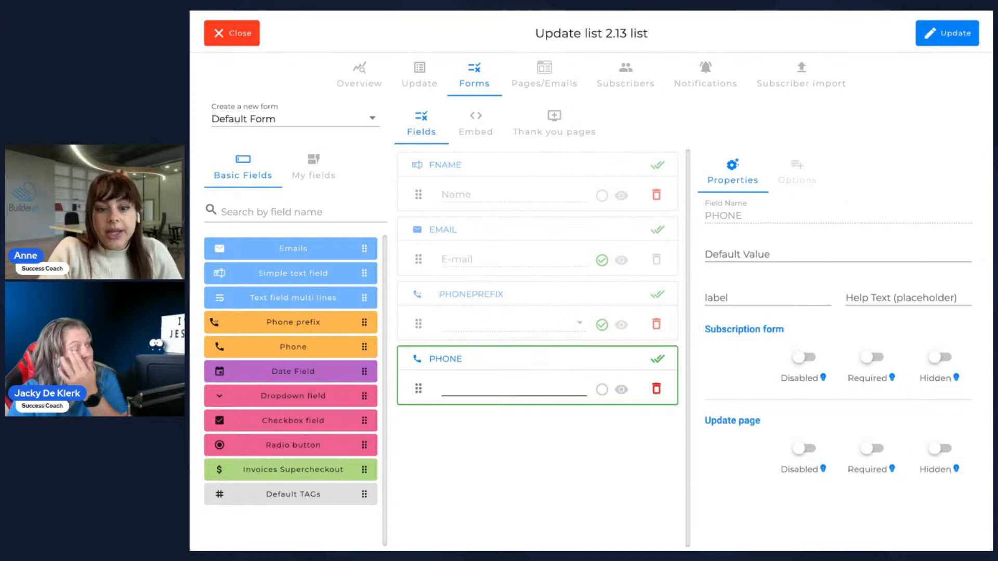
left_click(605, 391)
left_click(602, 389)
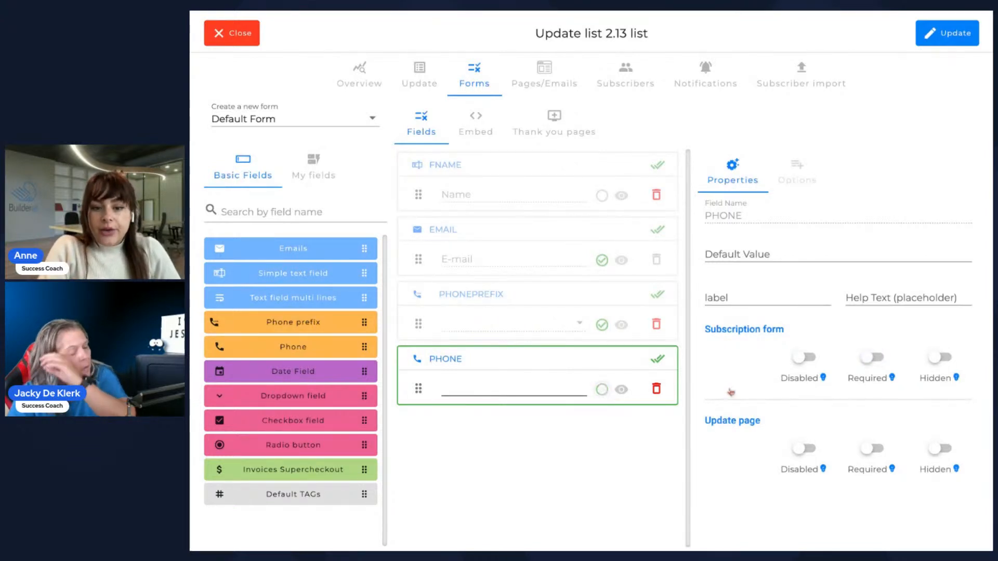
left_click(877, 358)
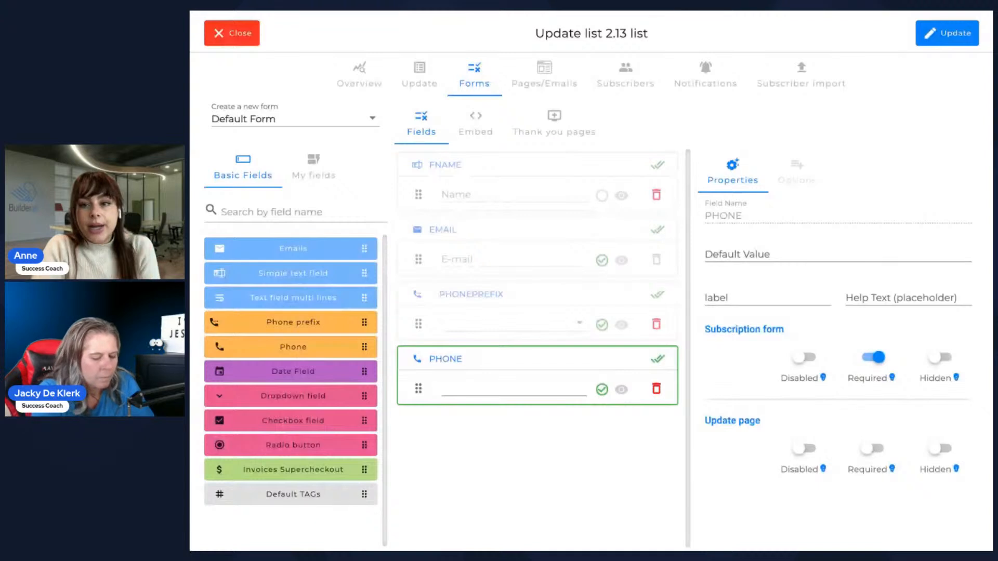
left_click(968, 37)
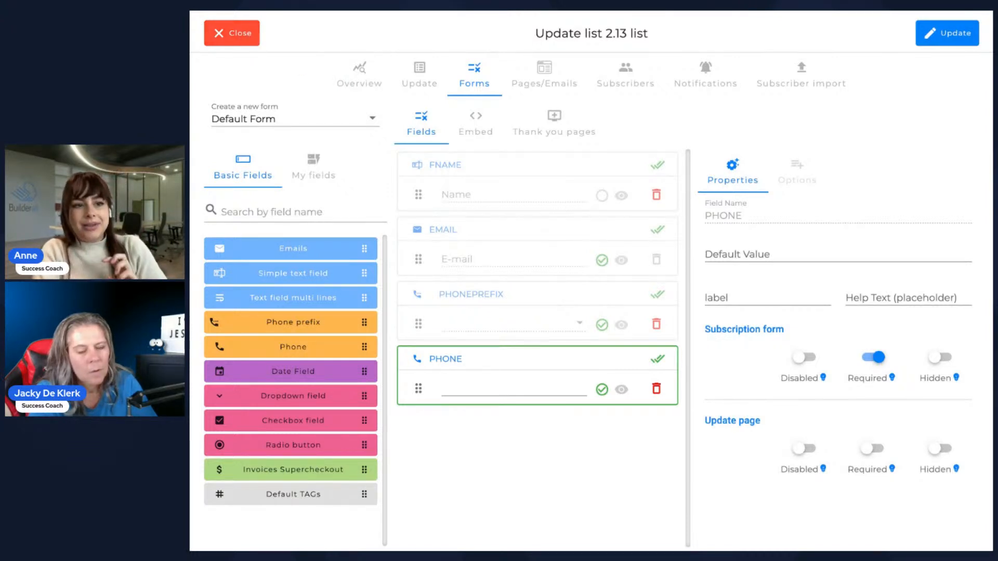
left_click(250, 40)
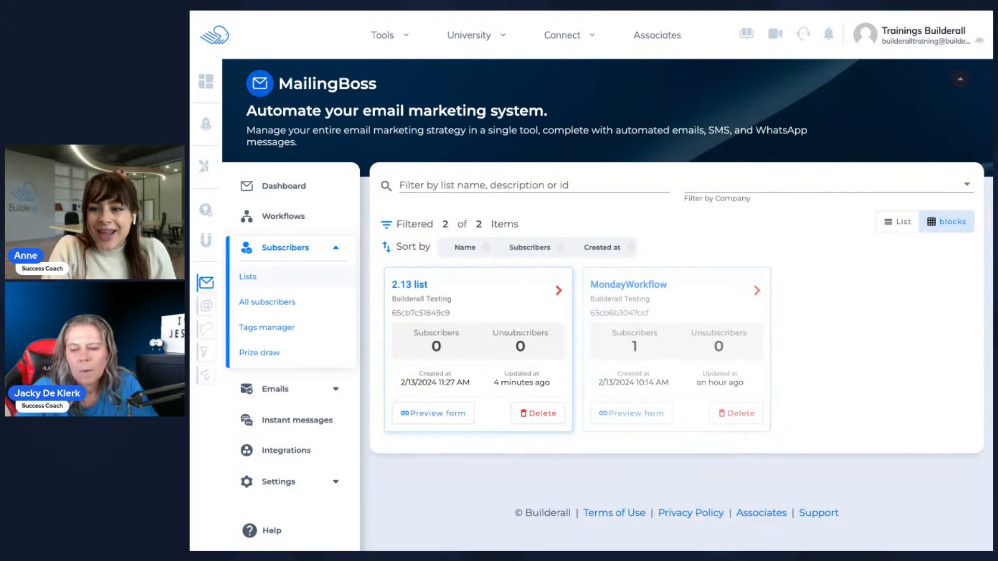
Create a new email from the dashboard's quick actions, named "2.13 email", with the Regular/Broadcast type
left_click(297, 186)
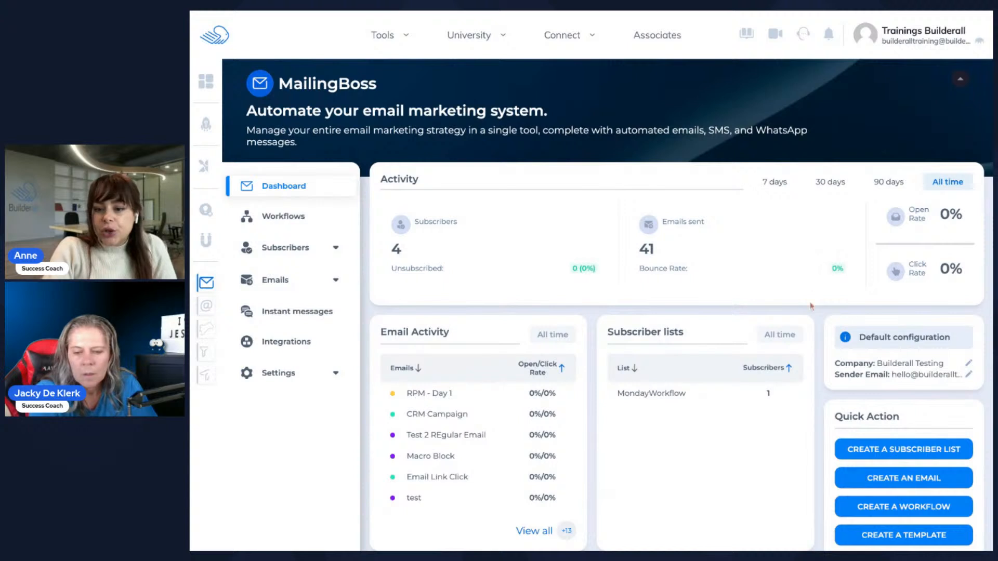
scroll(811, 405, "down", 1)
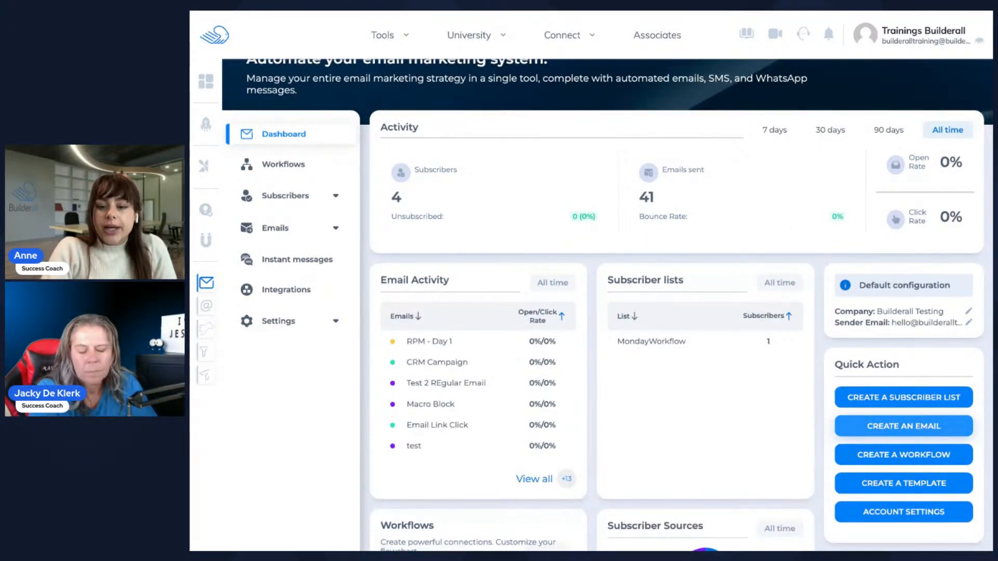
left_click(904, 426)
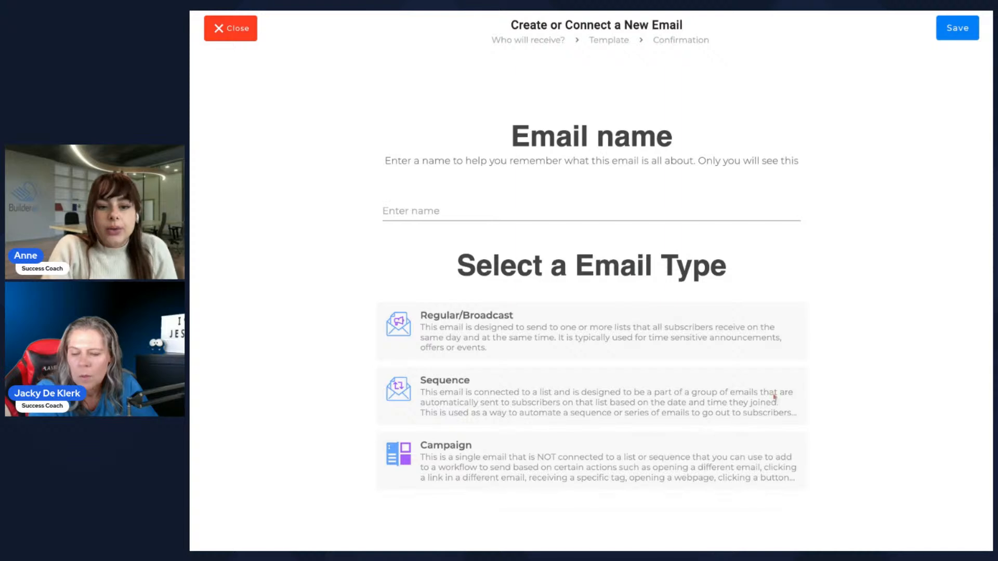
left_click(597, 210)
type("2.")
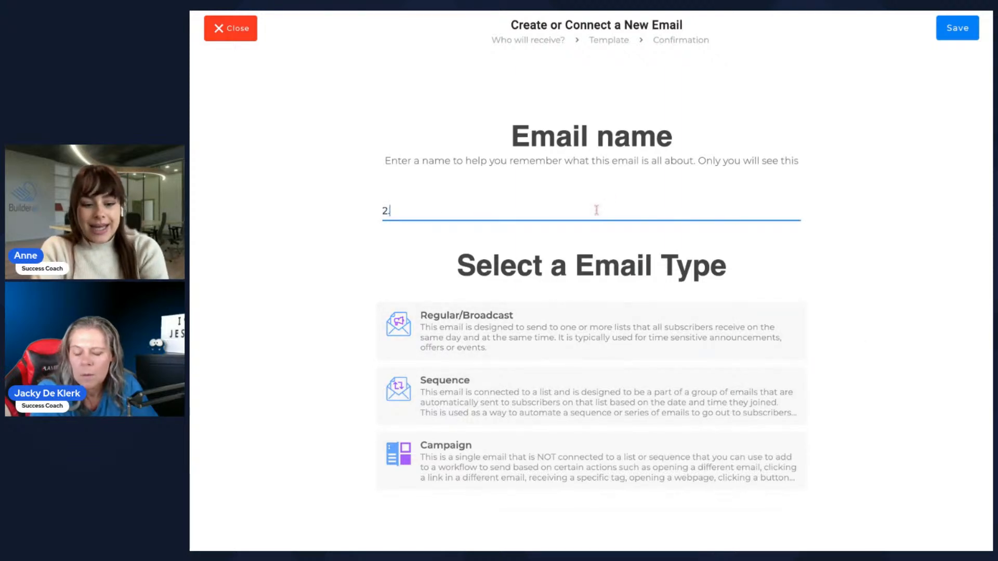
type("13 email")
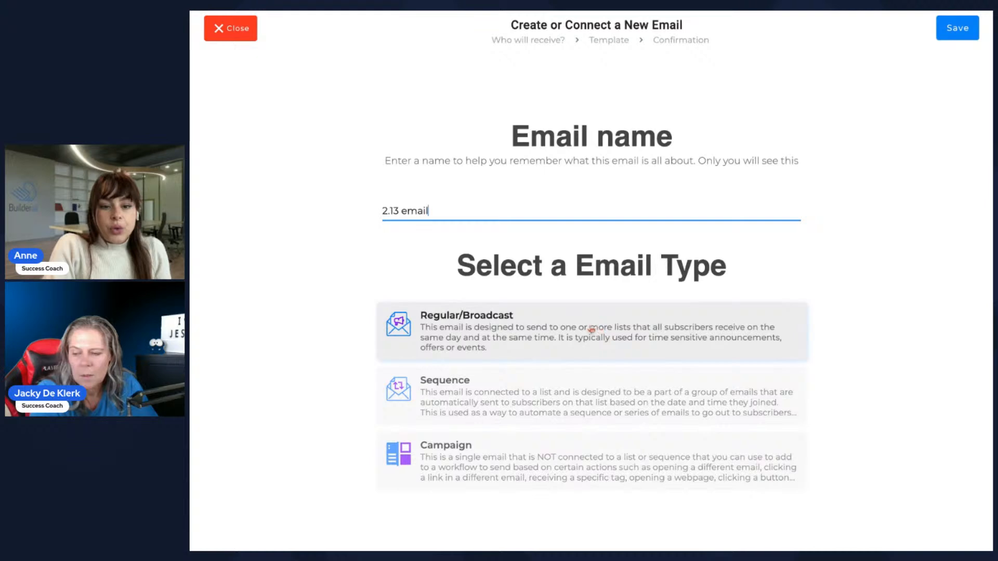
left_click(508, 332)
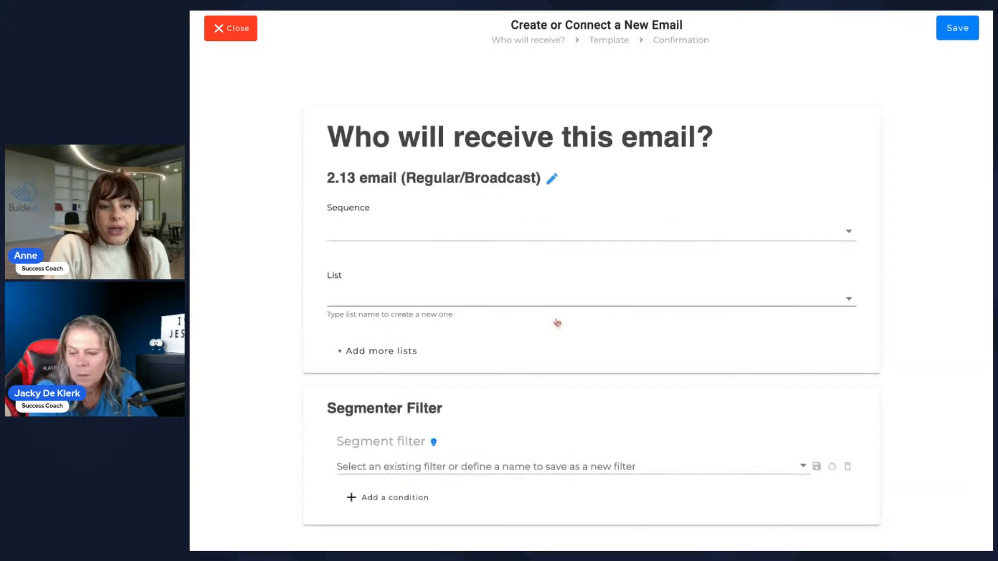
Set "2.13 list" as the list that receives the email, leaving the sequence empty, and save the recipients
left_click(388, 238)
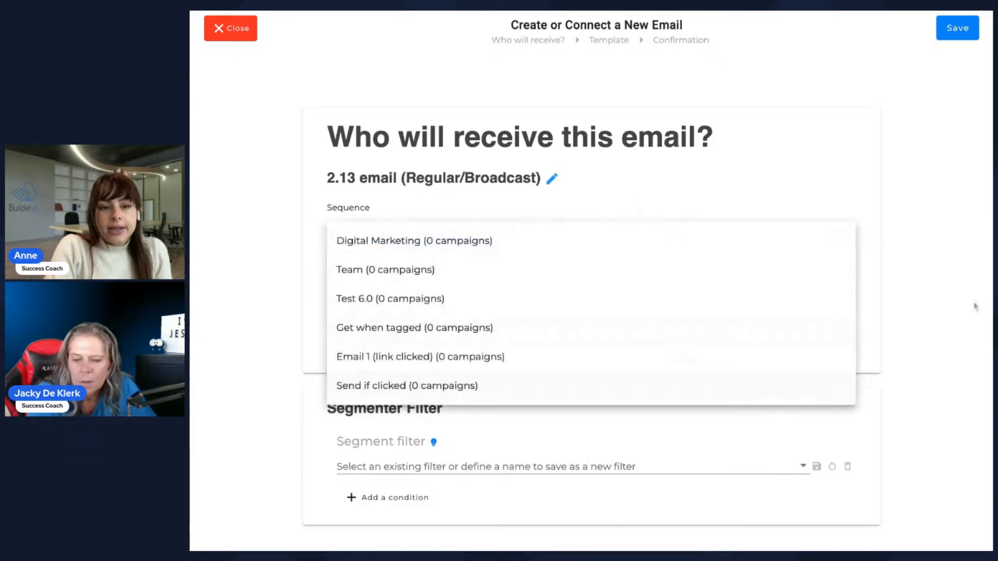
left_click(925, 270)
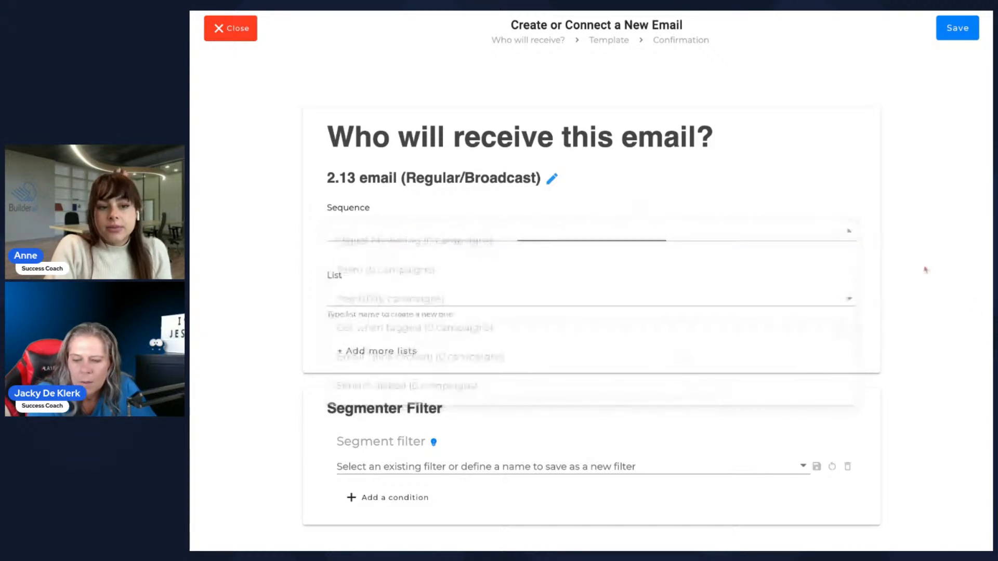
left_click(596, 298)
left_click(375, 332)
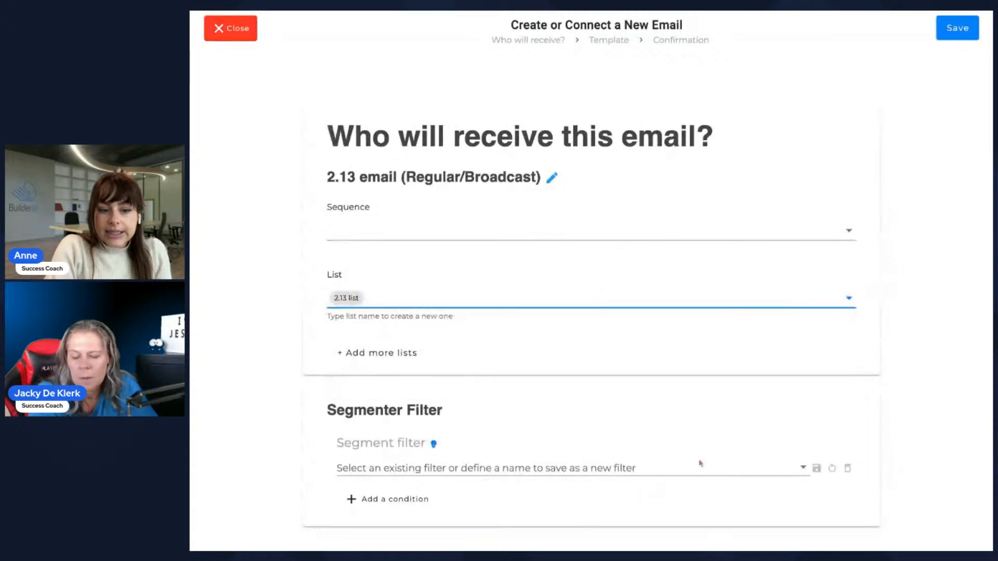
left_click(971, 25)
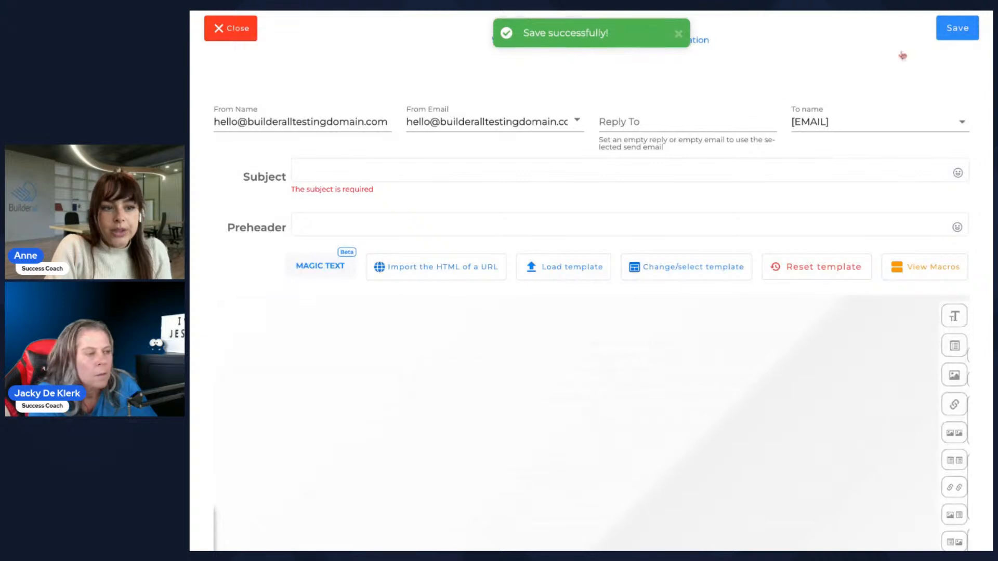
Review the sender addresses available for From Email and the tags offered for To name
left_click(531, 121)
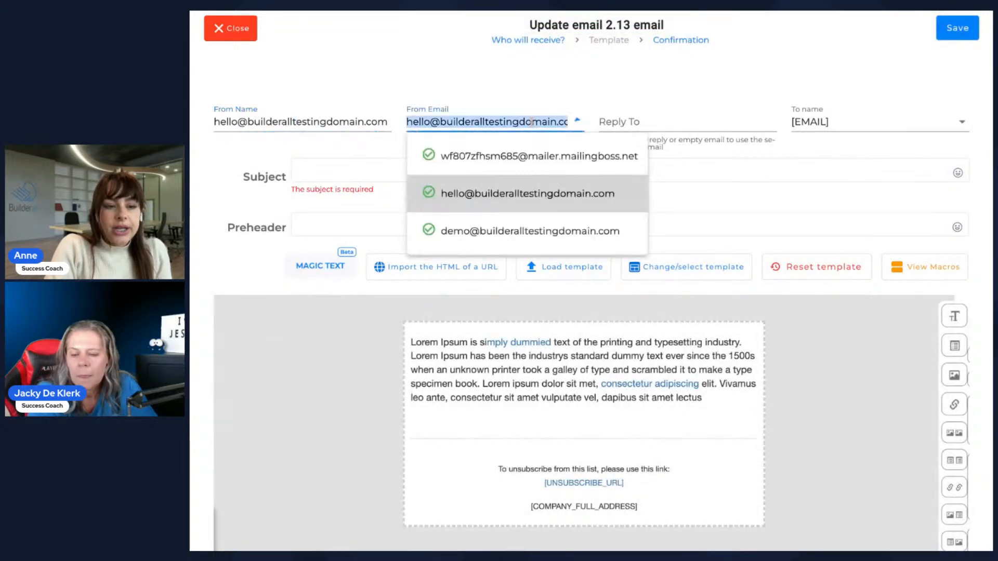
left_click(576, 97)
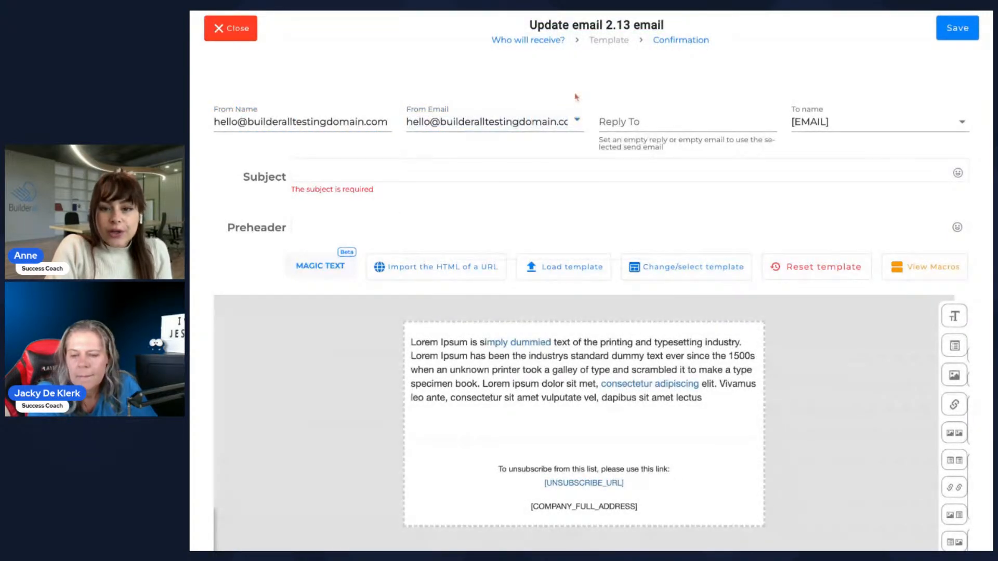
left_click(377, 167)
left_click(860, 123)
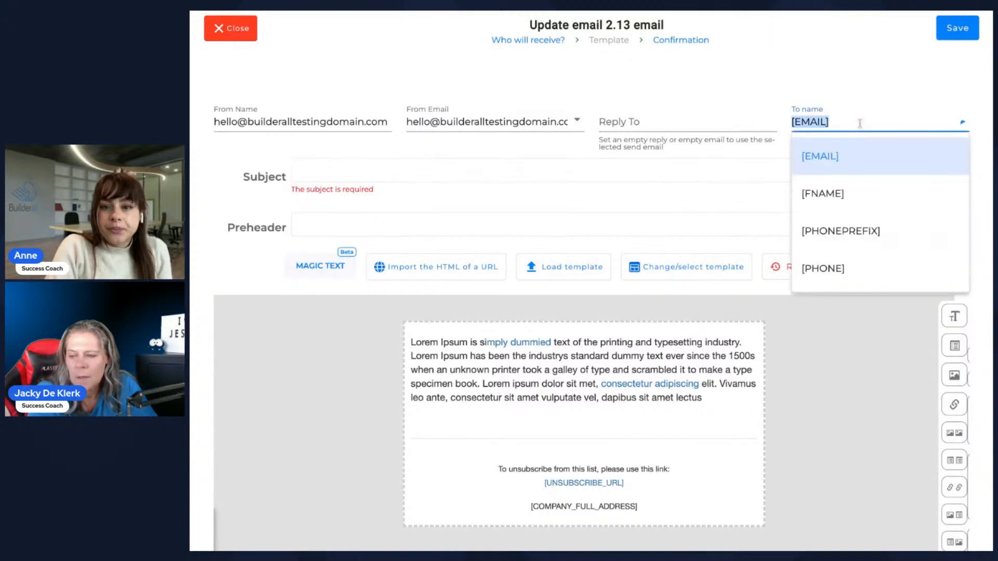
left_click(872, 96)
Enter "Subject of the email" as the email's subject
left_click(364, 162)
type("subject of the email")
left_click(314, 222)
scroll(314, 224, "down", 1)
scroll(339, 187, "down", 4)
scroll(338, 187, "up", 4)
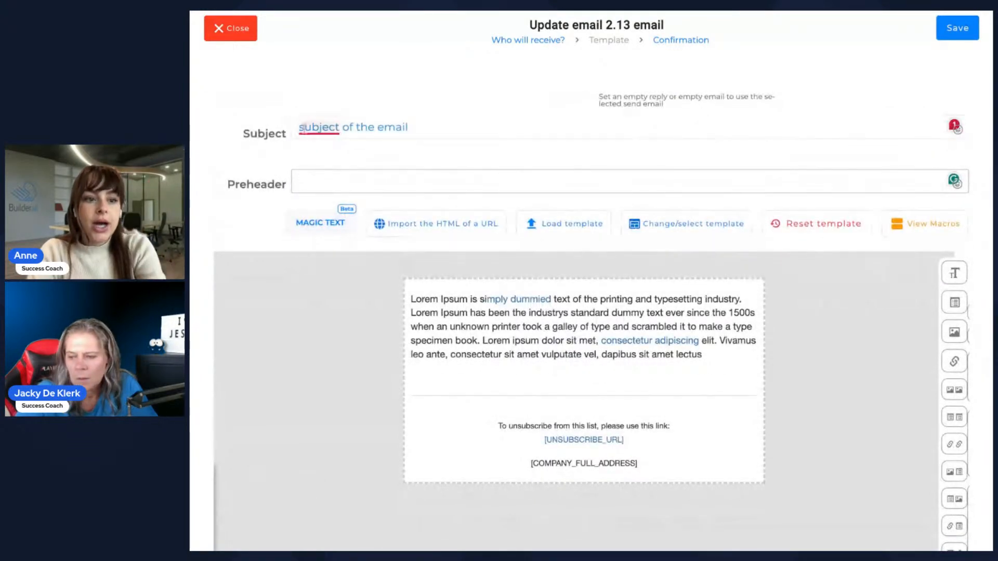
left_click(316, 133)
key("BackSpace")
type("S")
Enter "preheader here" as the preheader and check the emoji choices for it without adding one
left_click(368, 180)
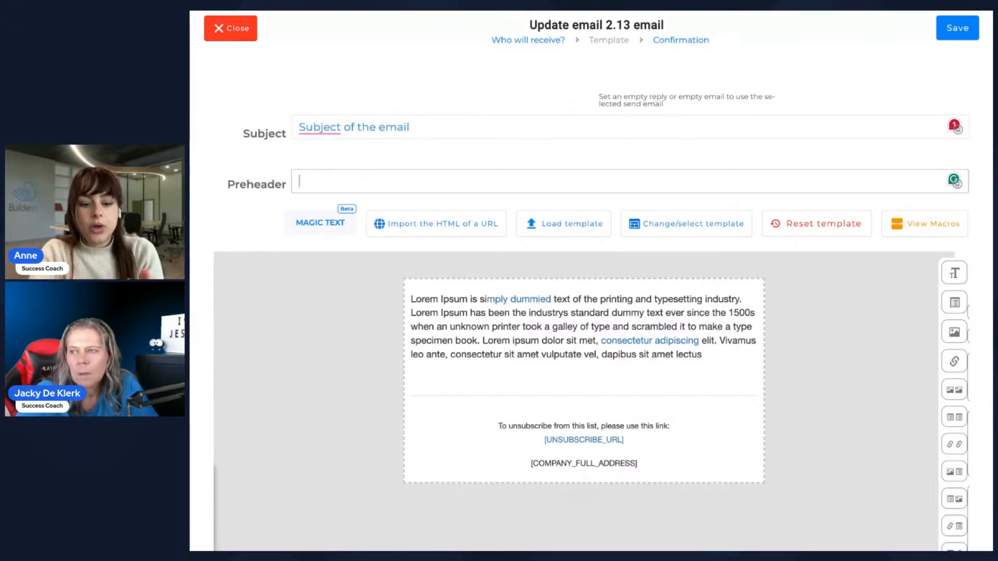
type("pre")
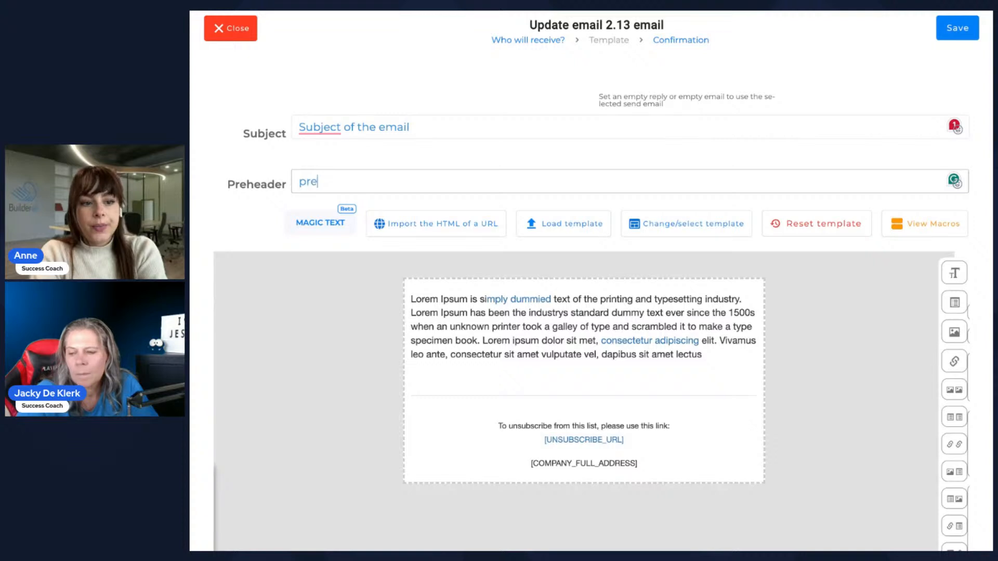
type("header here")
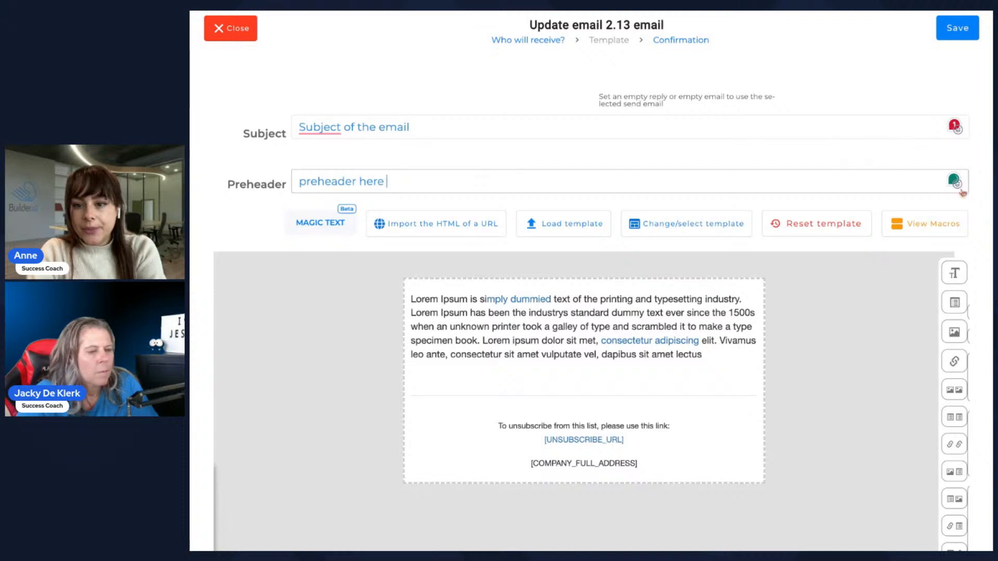
left_click(957, 183)
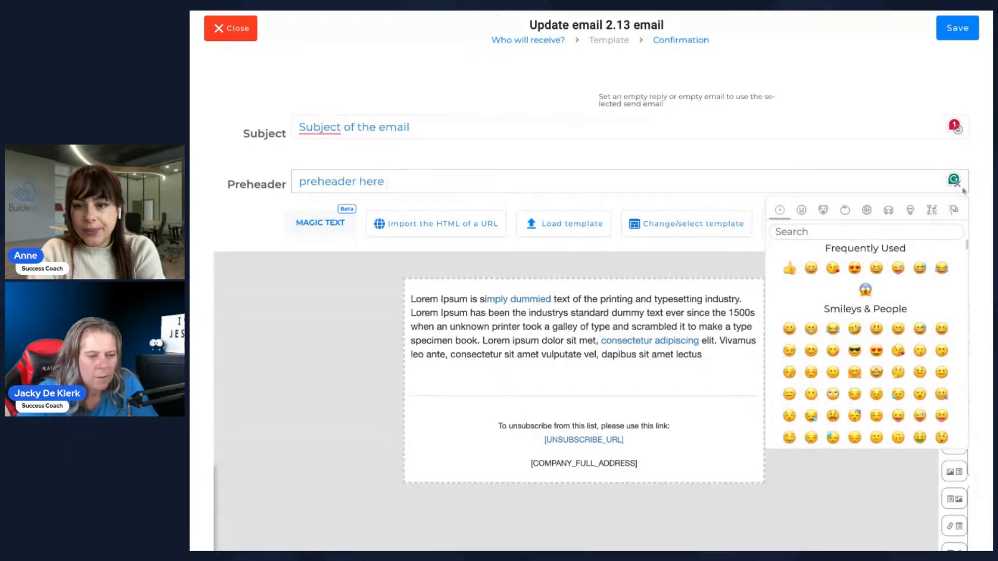
left_click(533, 186)
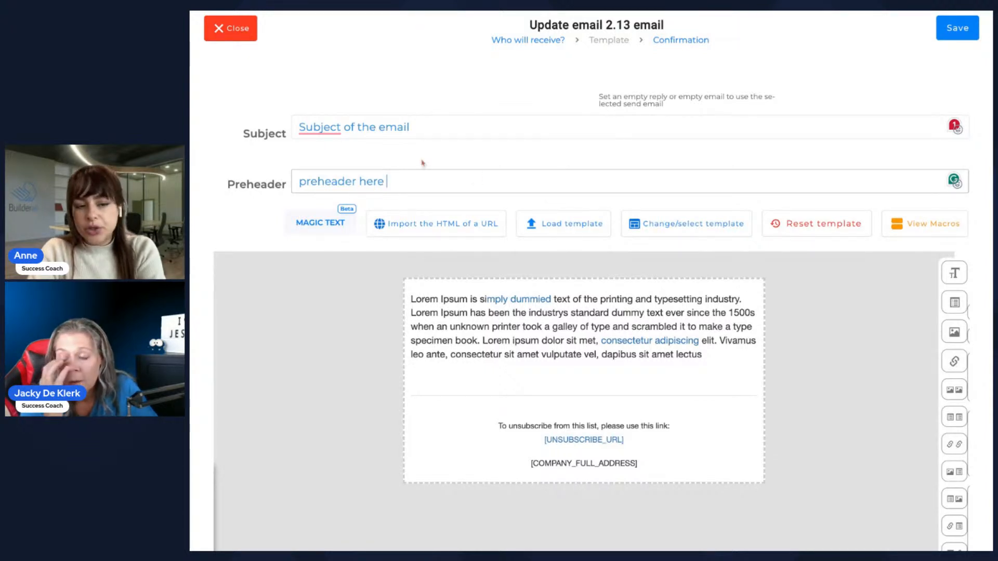
Replace the Lorem Ipsum paragraph in the email body with "Write text here"
left_click(503, 327)
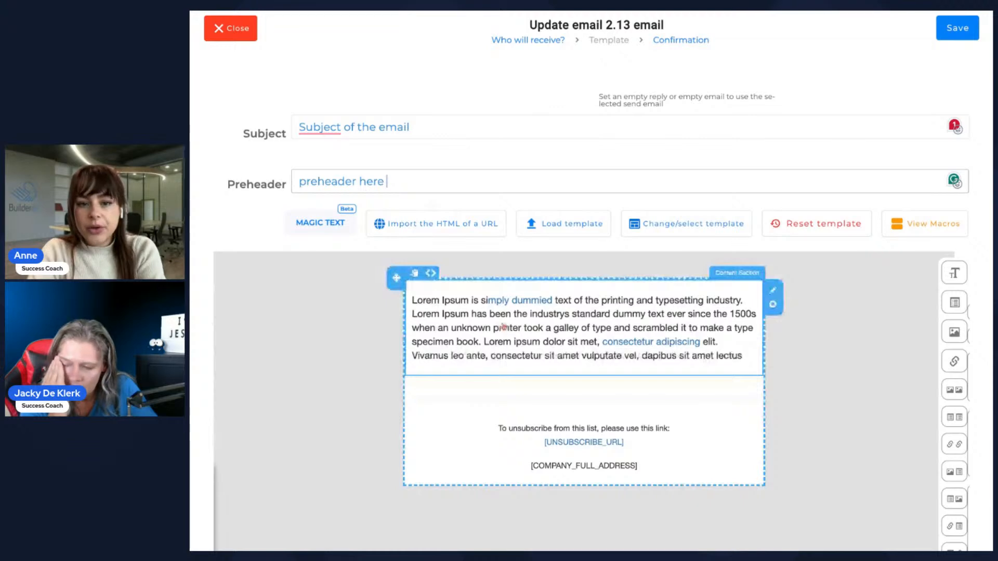
scroll(503, 326, "down", 1)
scroll(503, 326, "down", 3)
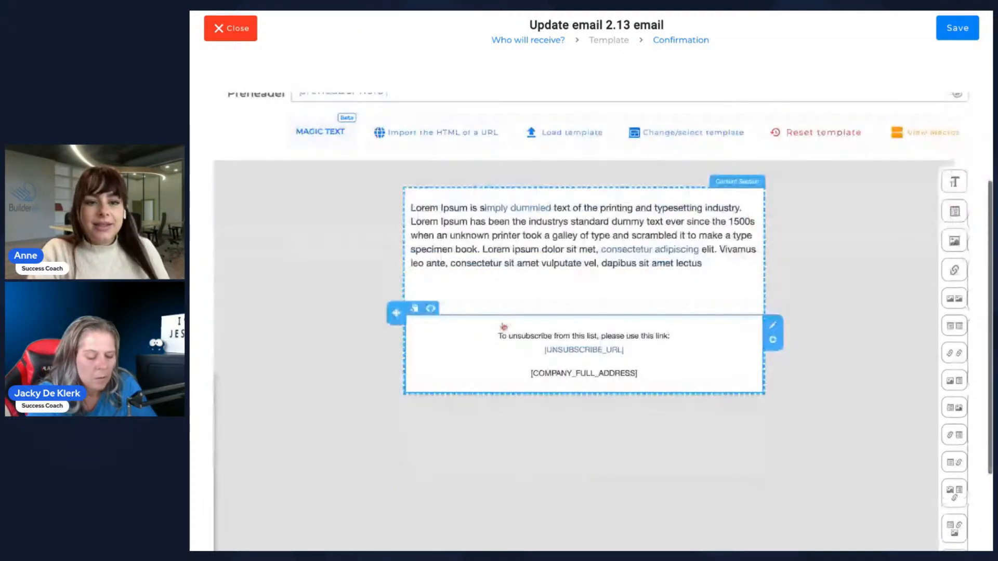
scroll(503, 327, "up", 3)
scroll(503, 327, "down", 5)
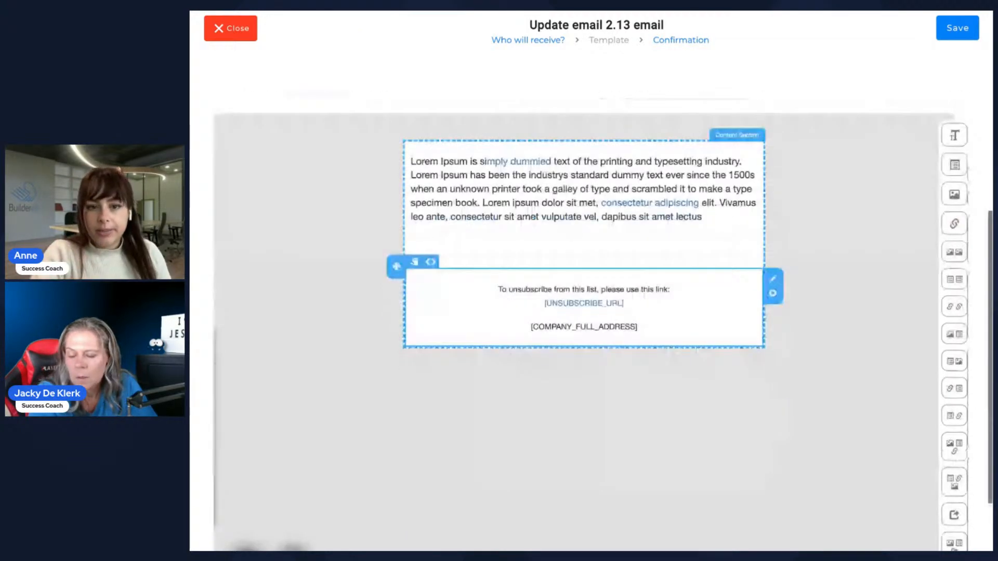
scroll(503, 326, "up", 1)
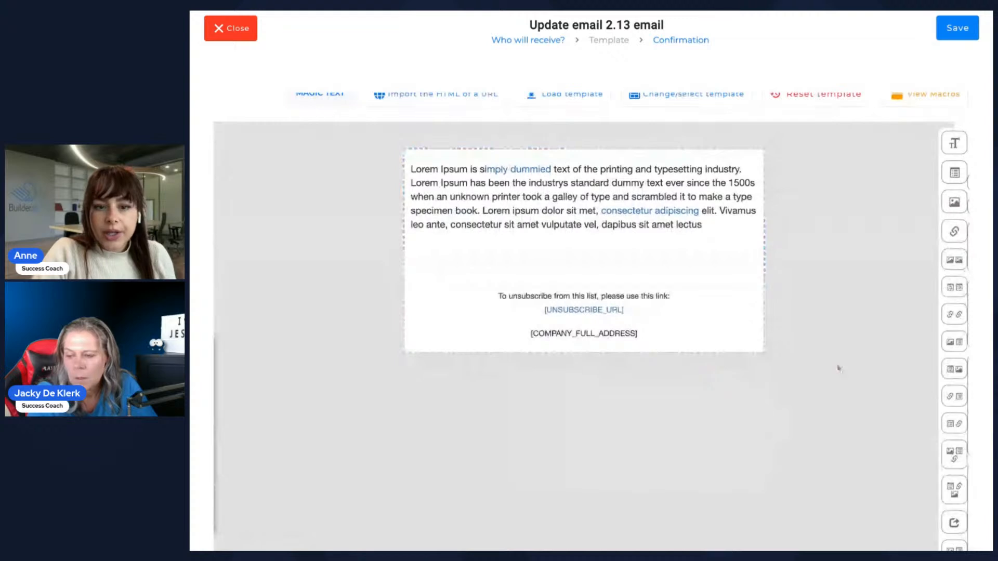
left_click(748, 228)
key("ctrl+a")
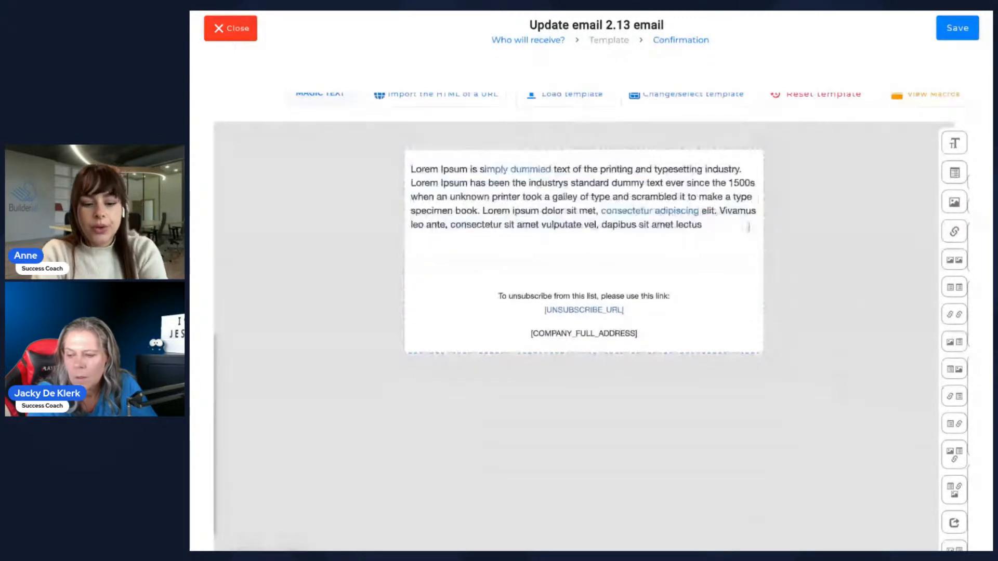
left_click(460, 208)
key("ctrl+a")
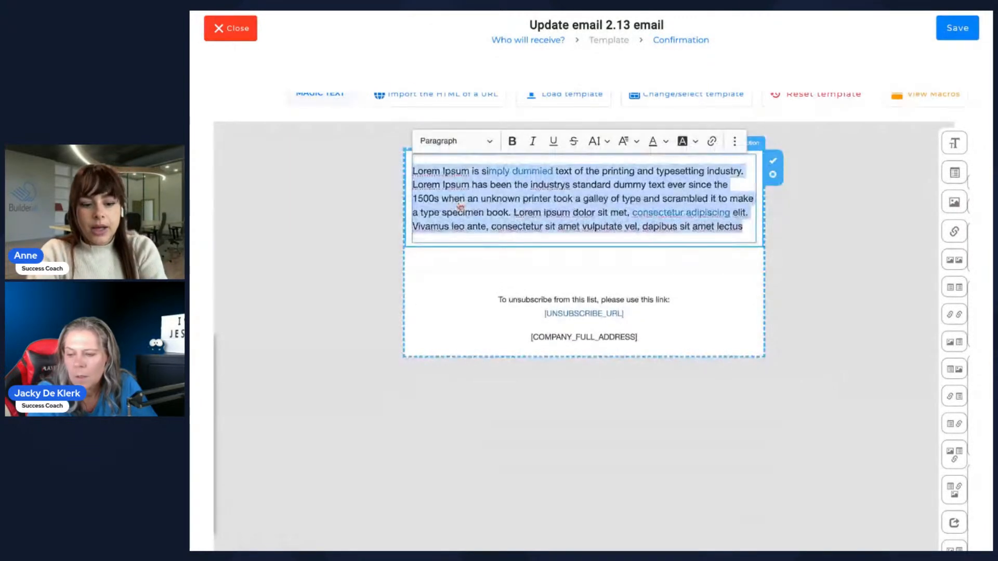
type("Write text here")
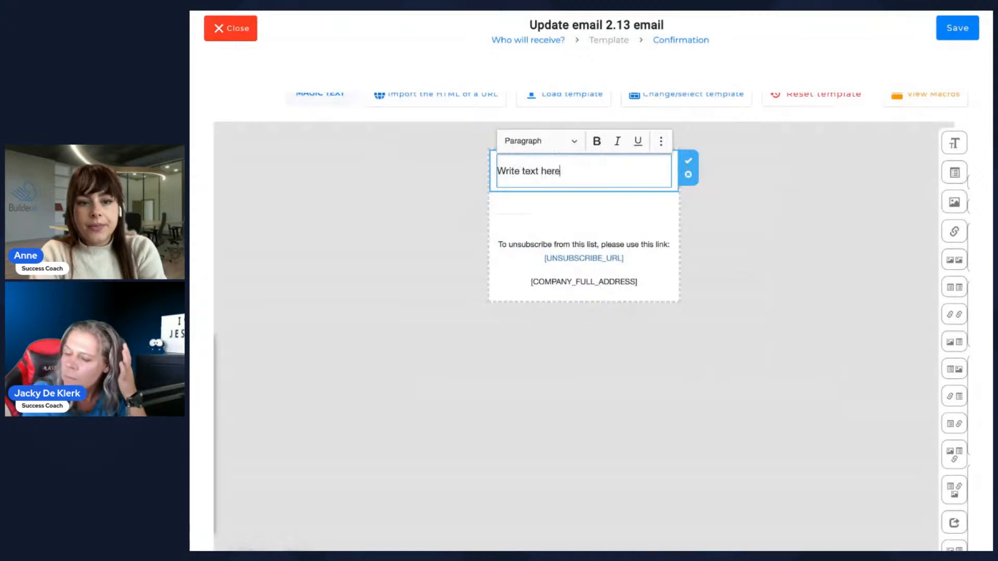
left_click(644, 324)
Examine the content blocks and timers that can be inserted into the email, as well as the template settings
scroll(644, 324, "down", 1)
scroll(643, 324, "up", 2)
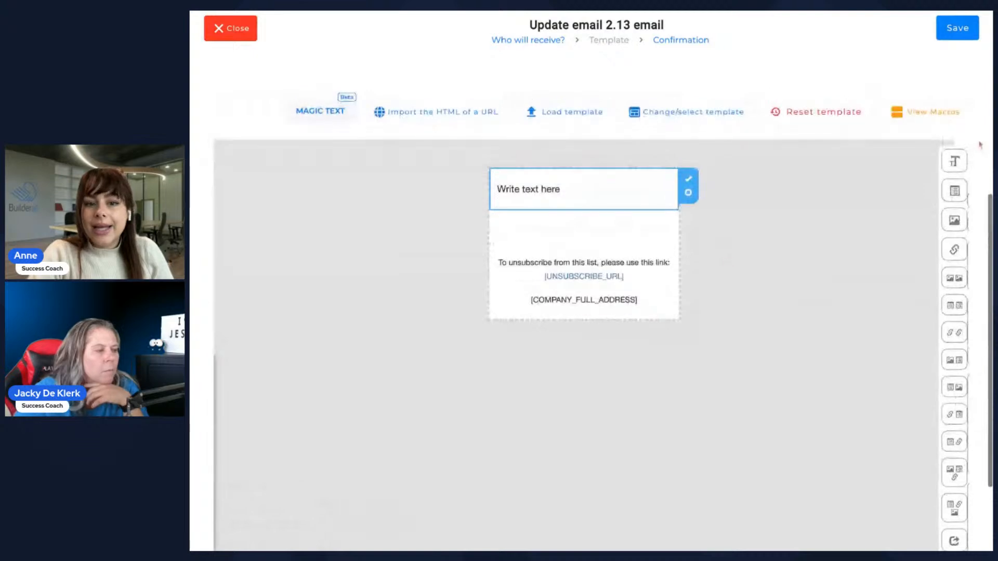
mouse_move(955, 162)
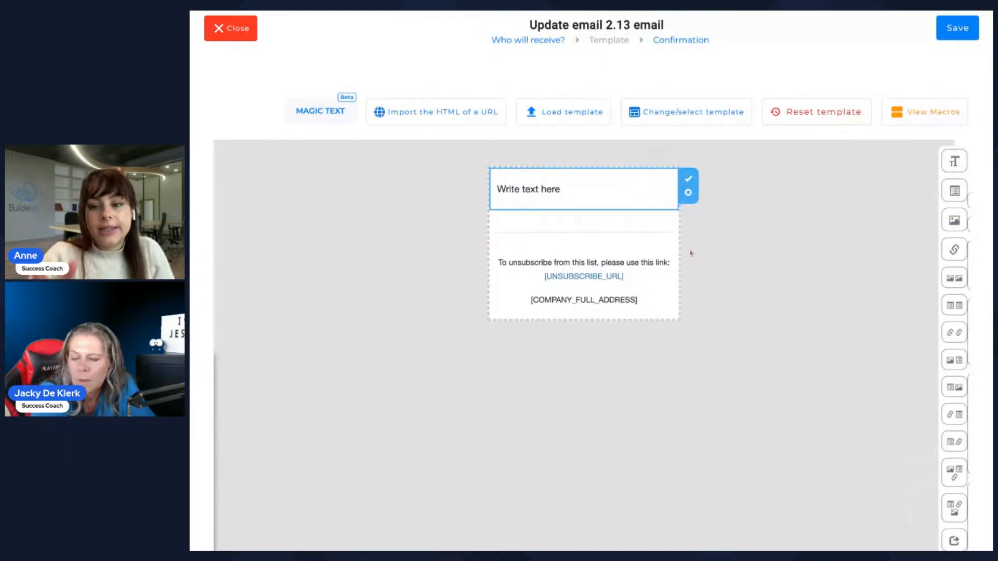
scroll(947, 319, "down", 3)
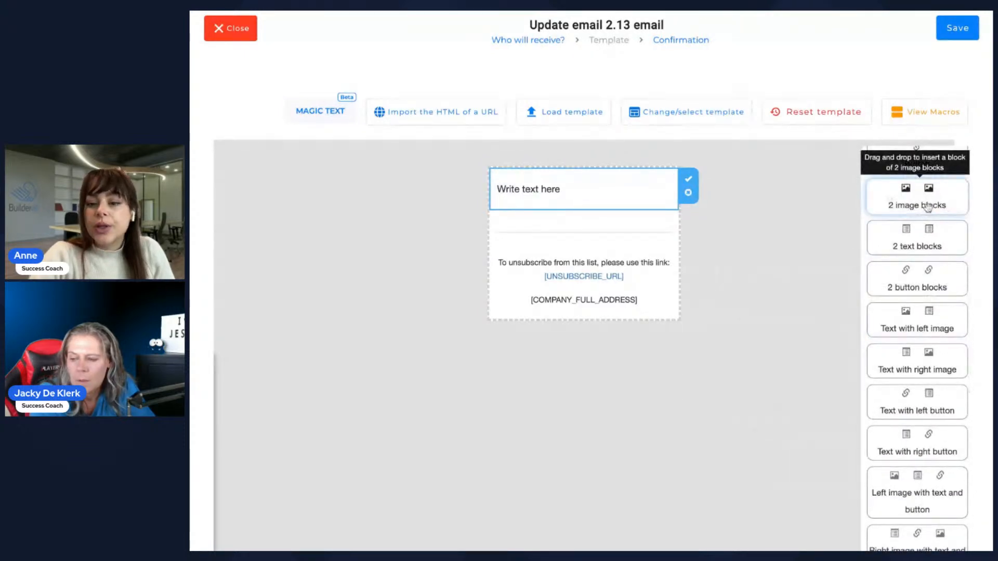
scroll(916, 287, "down", 10)
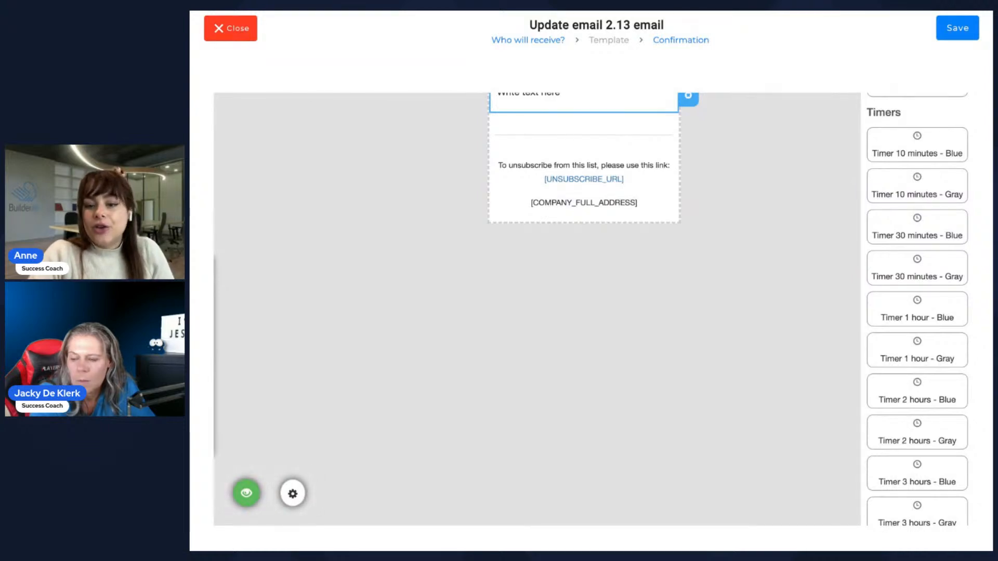
scroll(918, 249, "up", 6)
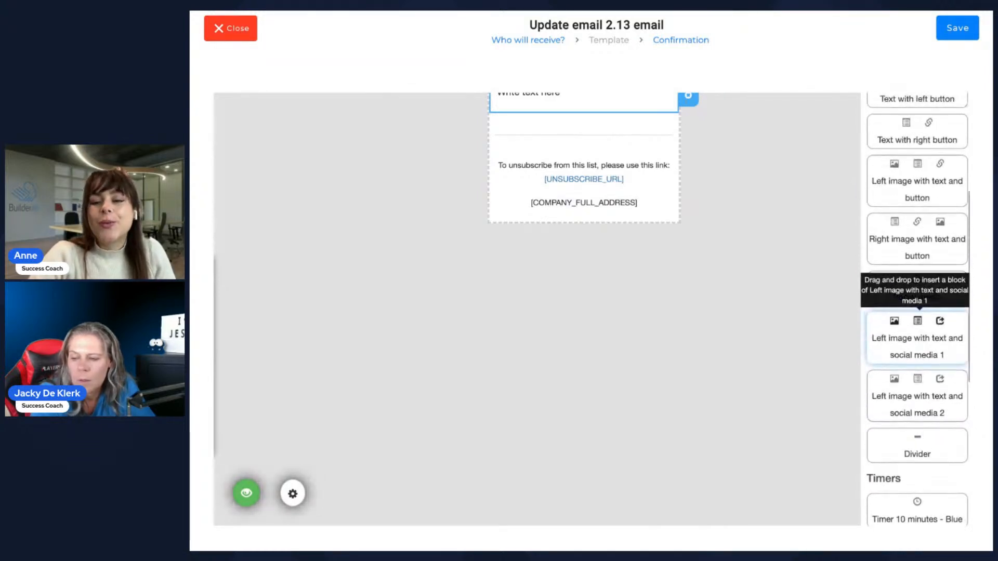
scroll(705, 362, "up", 2)
scroll(705, 362, "down", 1)
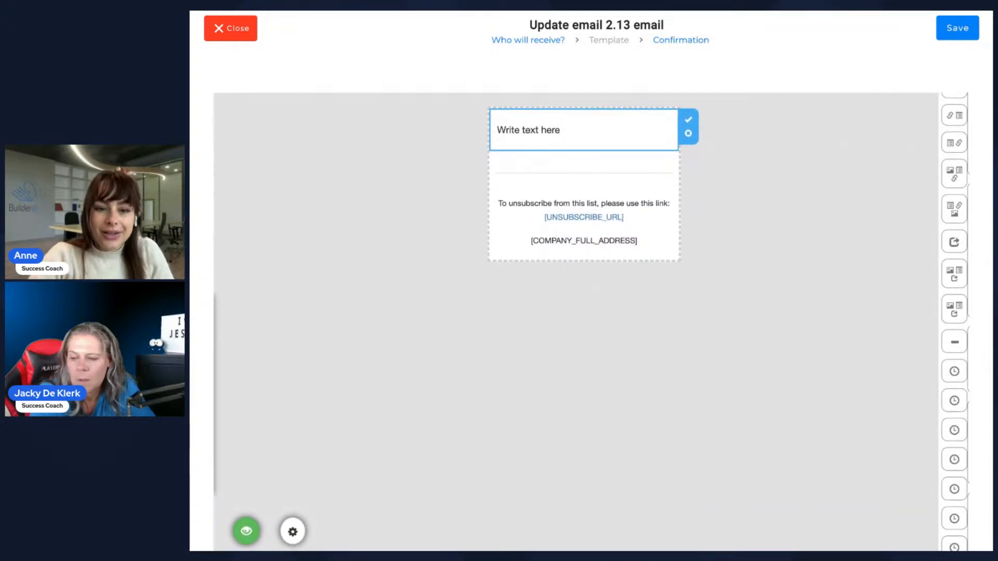
left_click(294, 532)
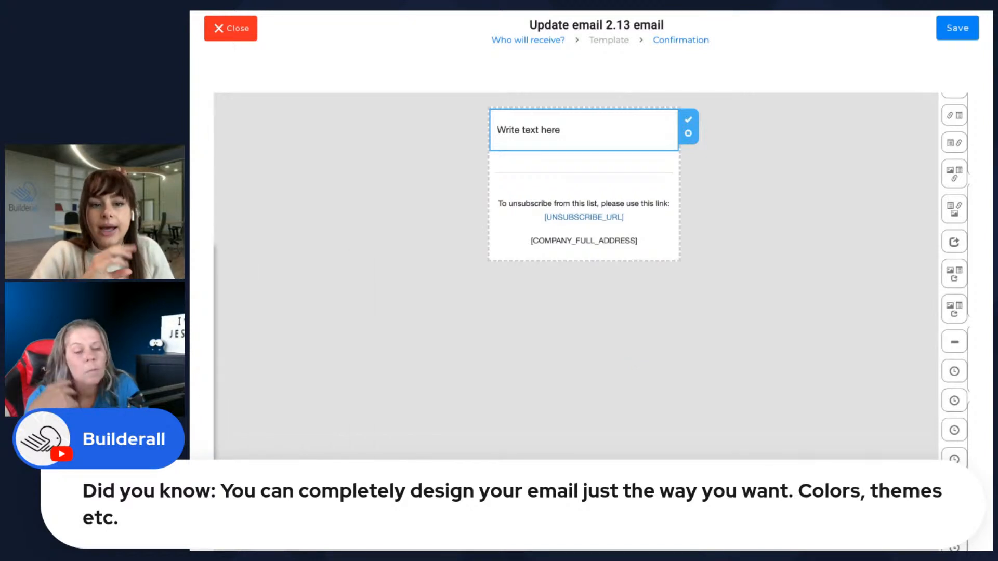
Open the macros list and look through the subscriber, campaign and affiliate macros available for the email
scroll(785, 380, "up", 4)
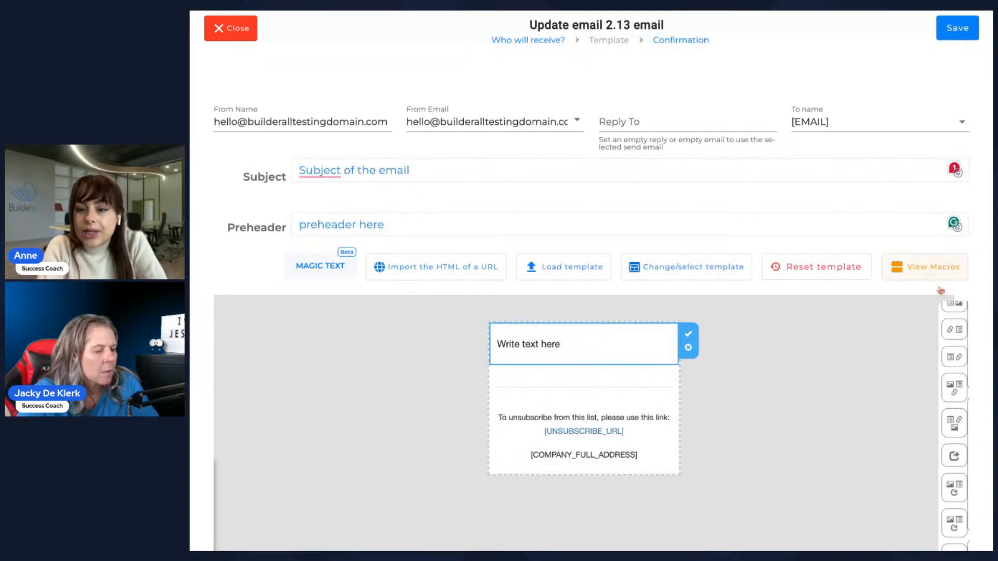
mouse_move(955, 490)
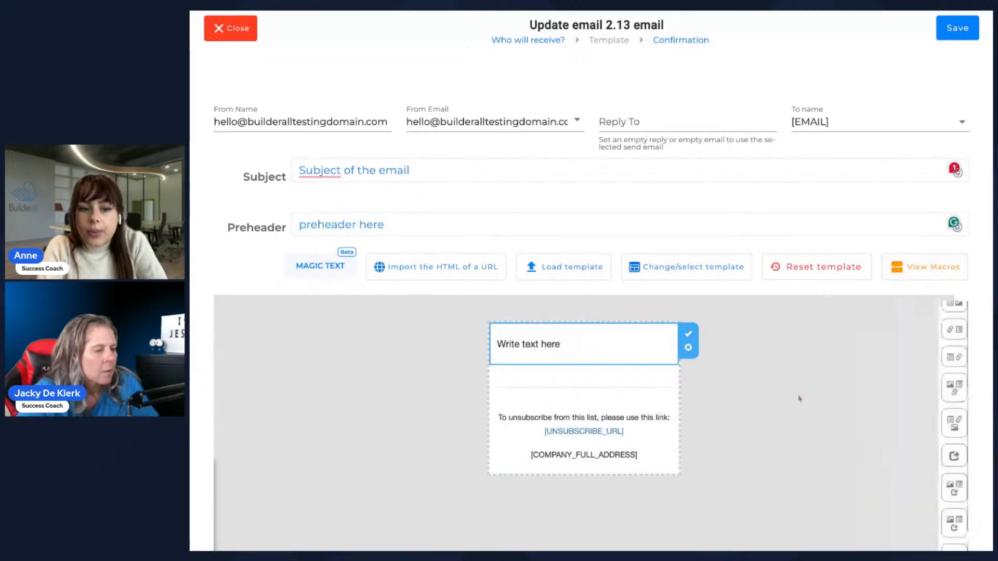
left_click(919, 278)
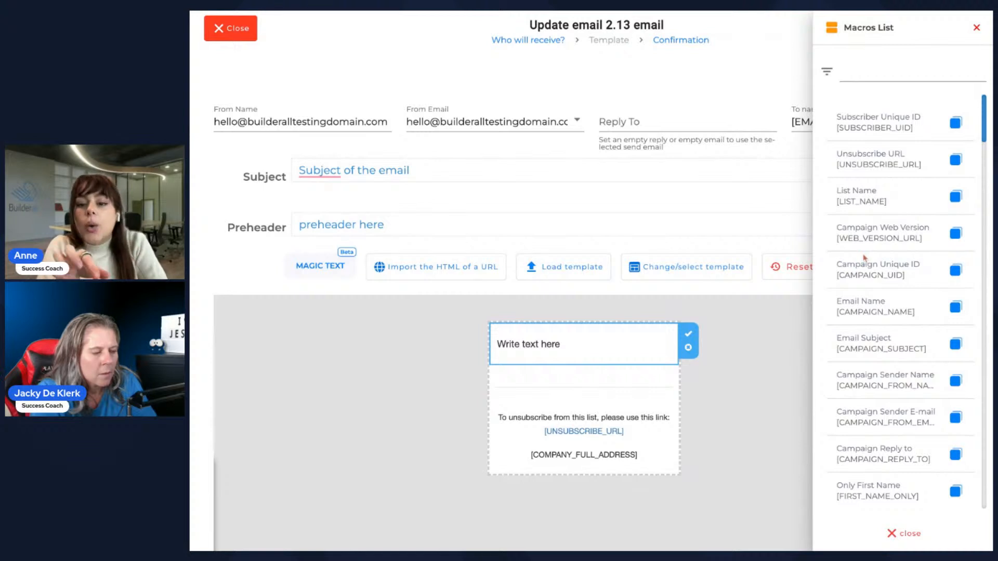
scroll(877, 367, "down", 5)
scroll(877, 367, "down", 4)
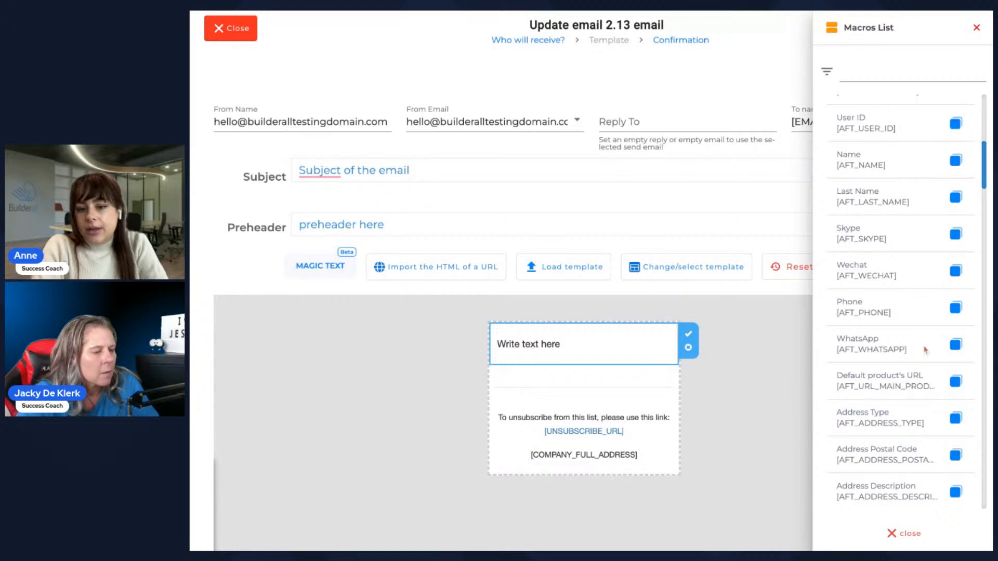
scroll(925, 350, "down", 20)
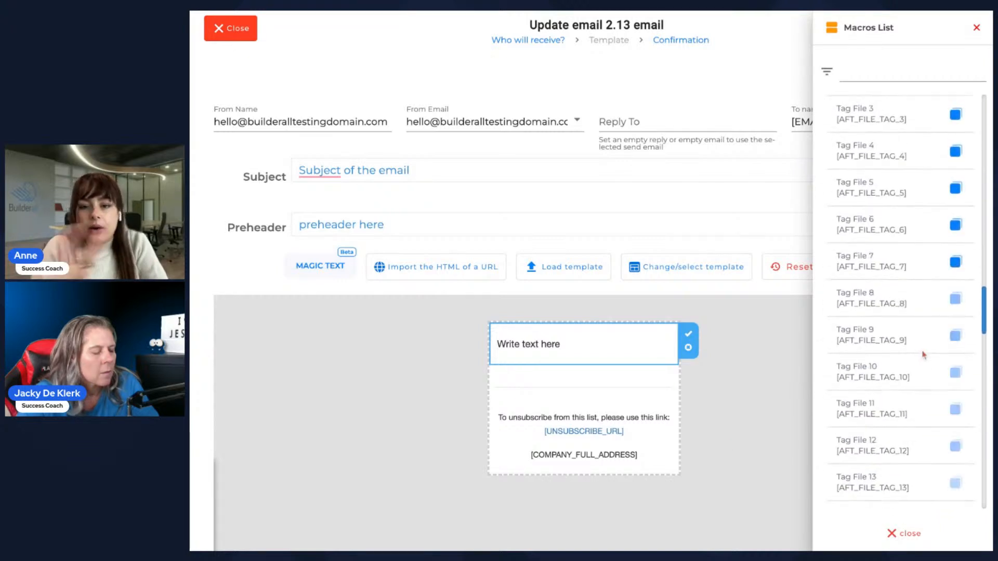
scroll(924, 355, "up", 20)
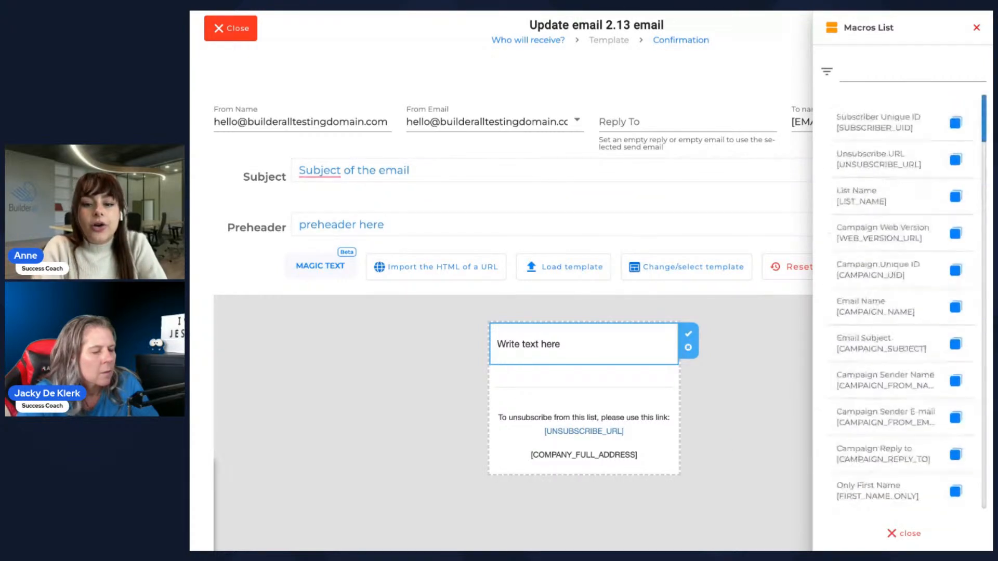
left_click(791, 412)
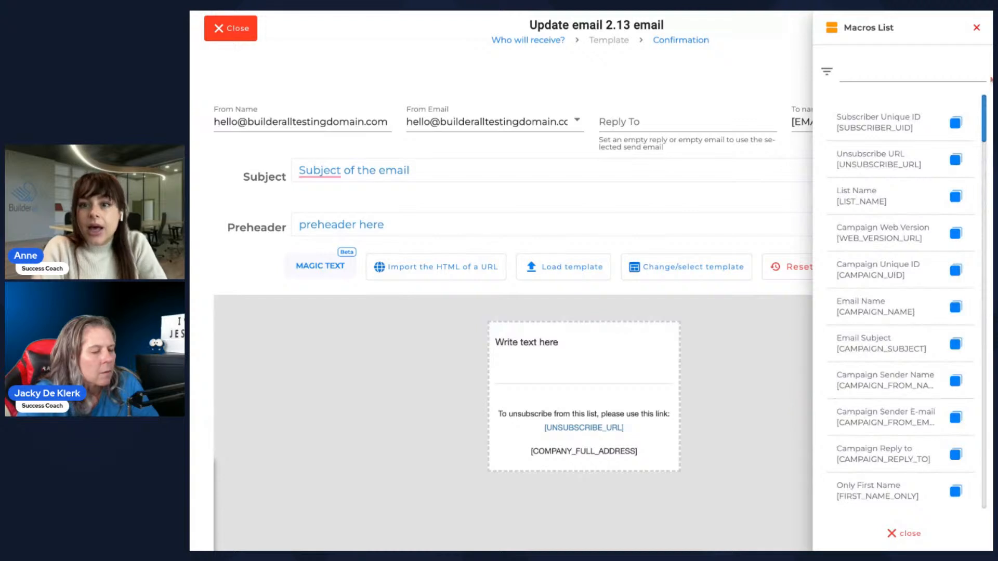
mouse_move(588, 373)
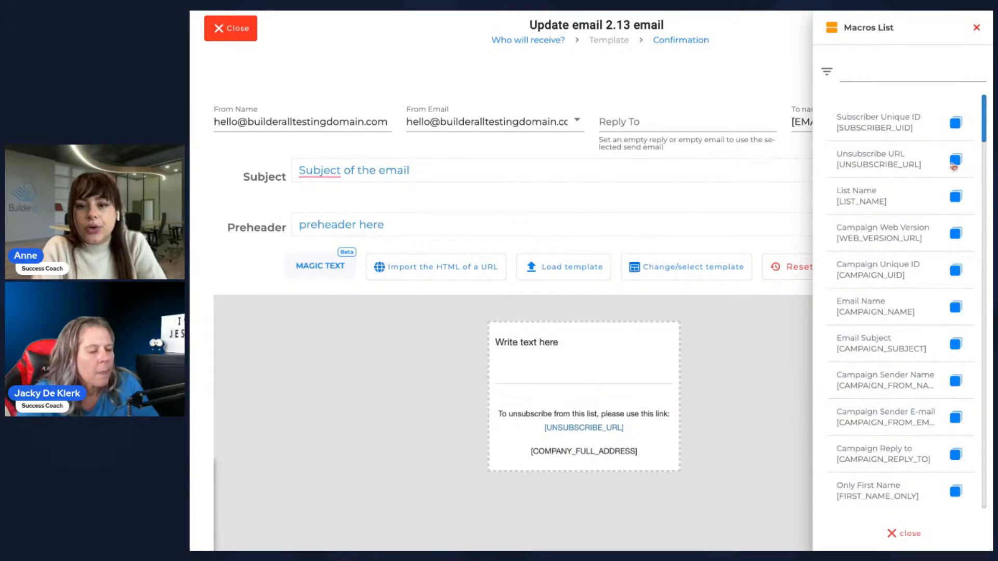
Copy the Only First Name macro from the macros list and paste it after "Write text here" in the email body
left_click(572, 351)
scroll(787, 321, "down", 2)
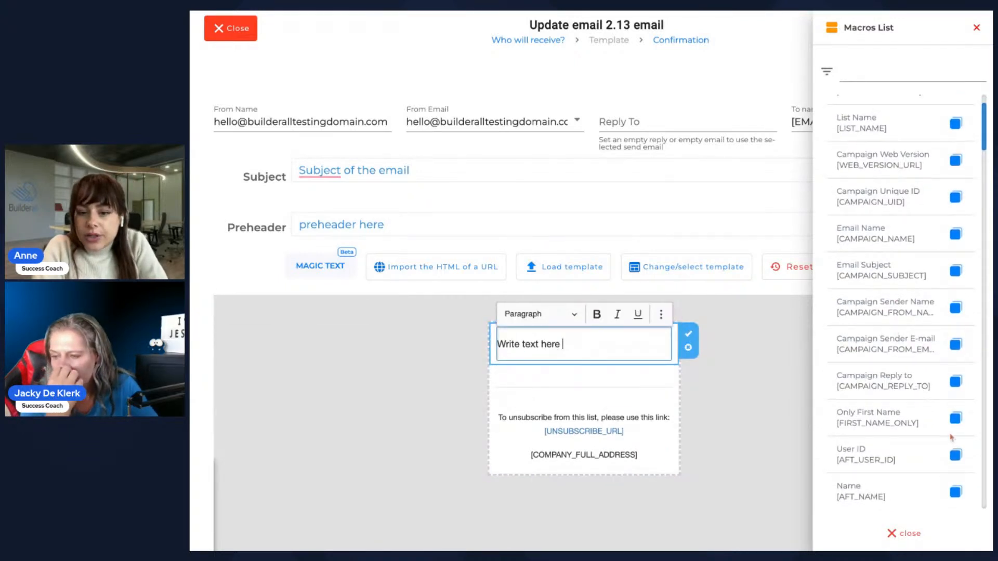
left_click(957, 419)
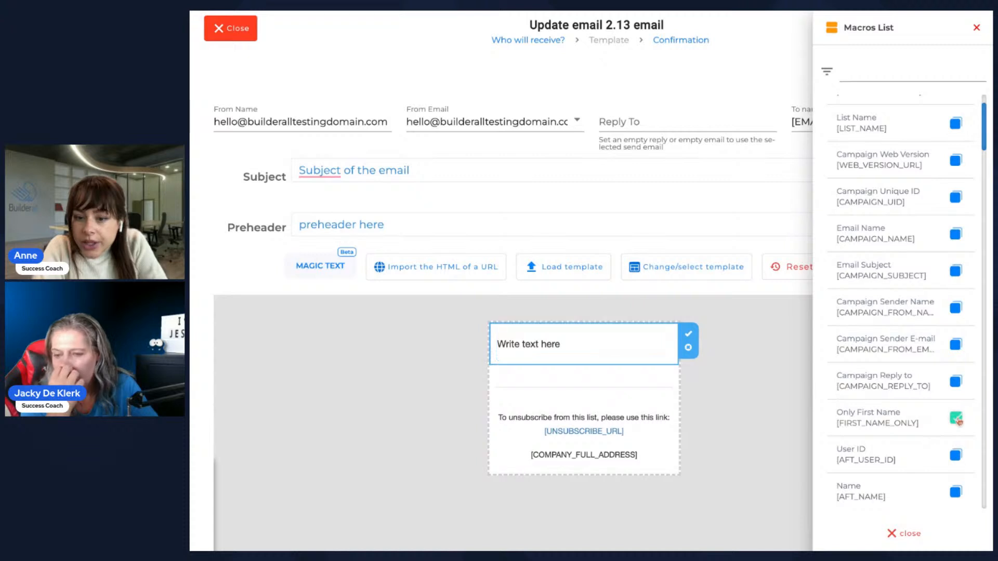
left_click(609, 346)
key("ctrl+v")
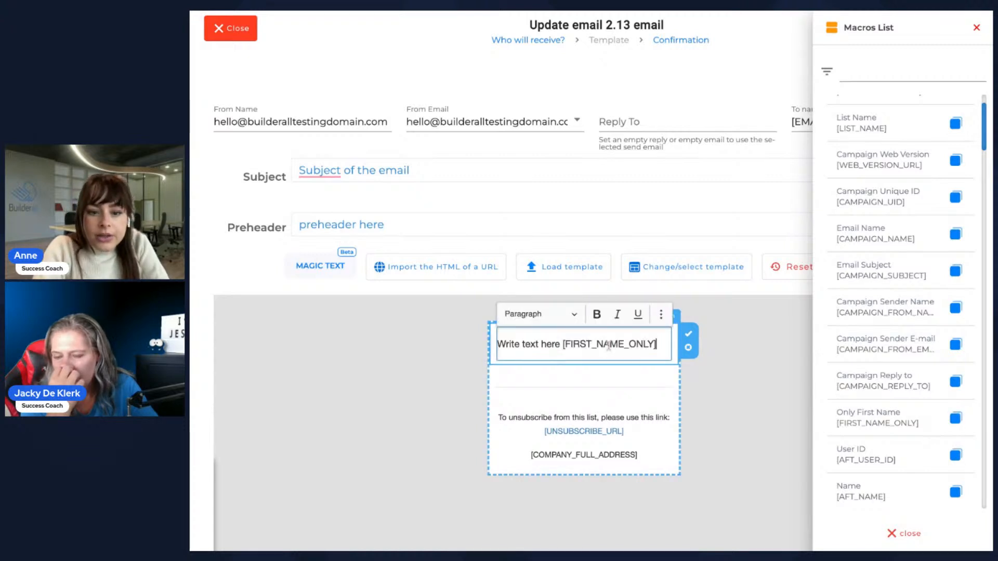
Replace "Write text here" with "Hello", add a comma after the first-name macro, and write "email text." as a separate paragraph below
left_click_drag(560, 347, 498, 344)
type("Hello")
type(",")
key("Return")
key("Return")
type("en")
key("BackSpace")
key("BackSpace")
type("email texrt")
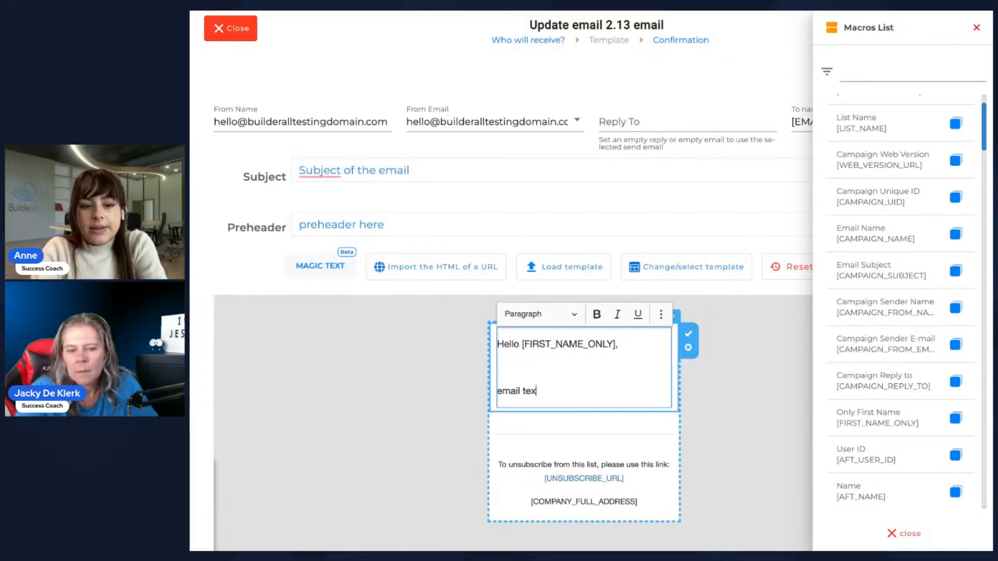
key("BackSpace")
key("BackSpace")
type("t.")
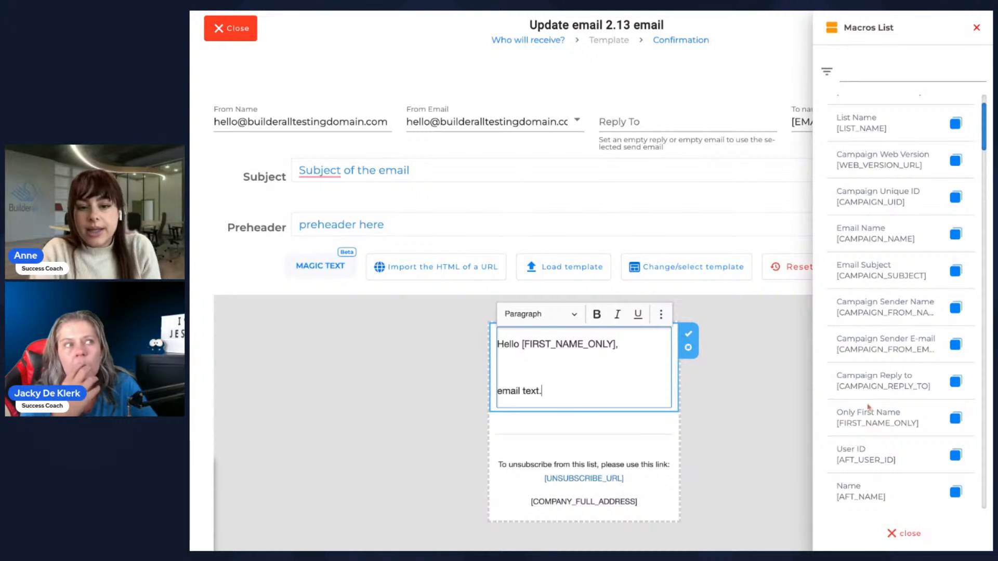
left_click(694, 391)
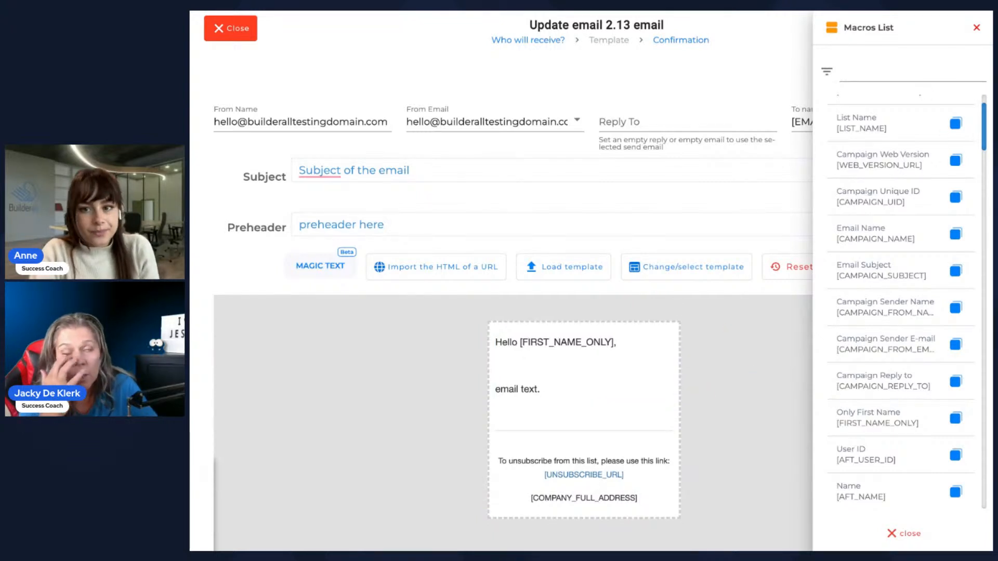
Close the macros list, save the email template, and save the confirmed broadcast email without activating it
left_click(977, 28)
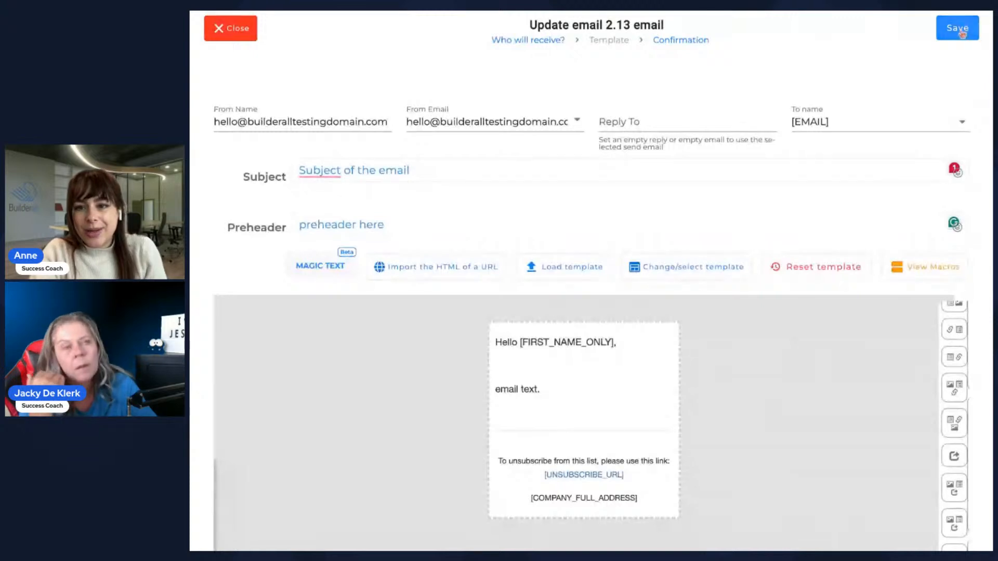
left_click(961, 30)
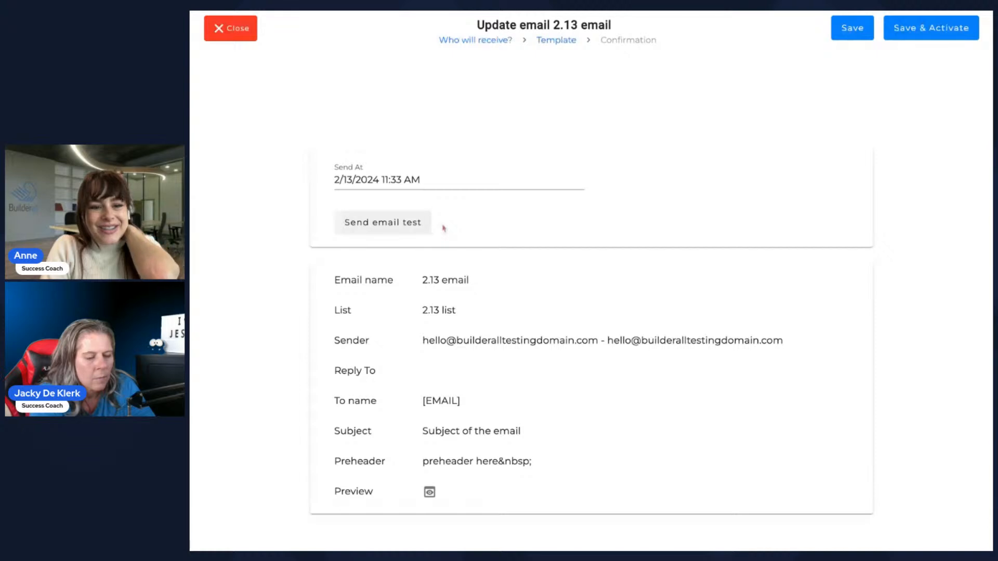
left_click(853, 30)
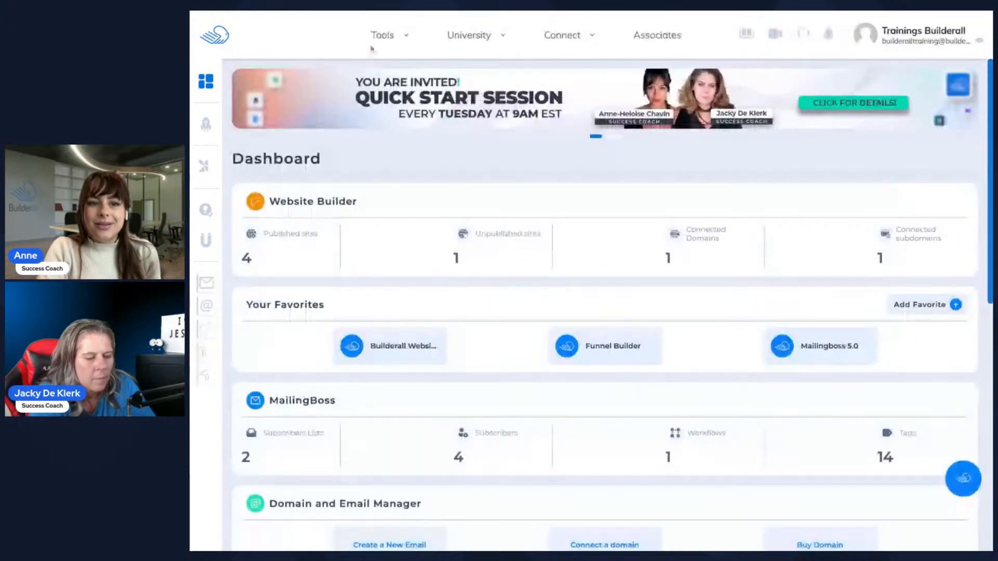
Open the Website Builder from the Builderall dashboard and look over the published websites
mouse_move(410, 42)
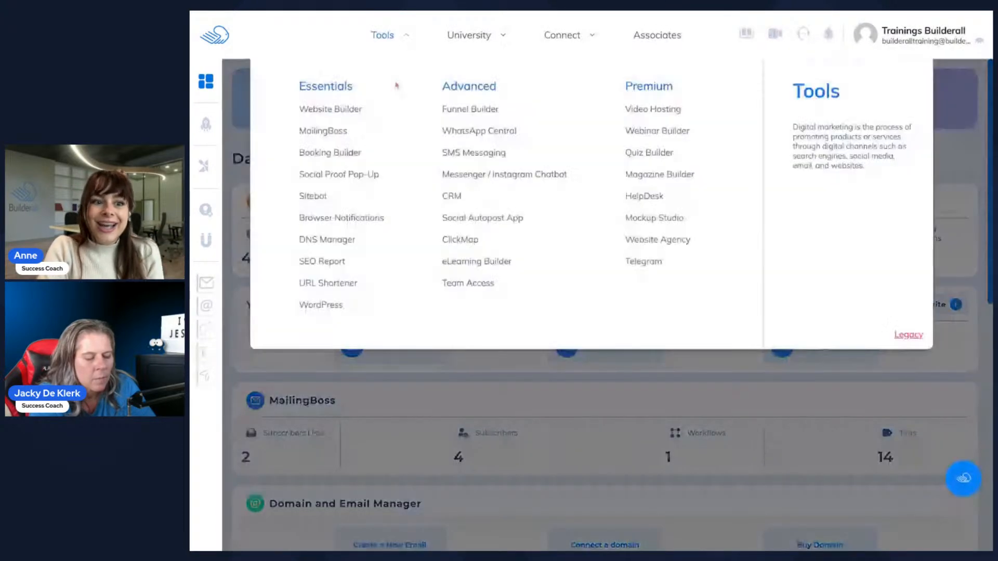
left_click(340, 118)
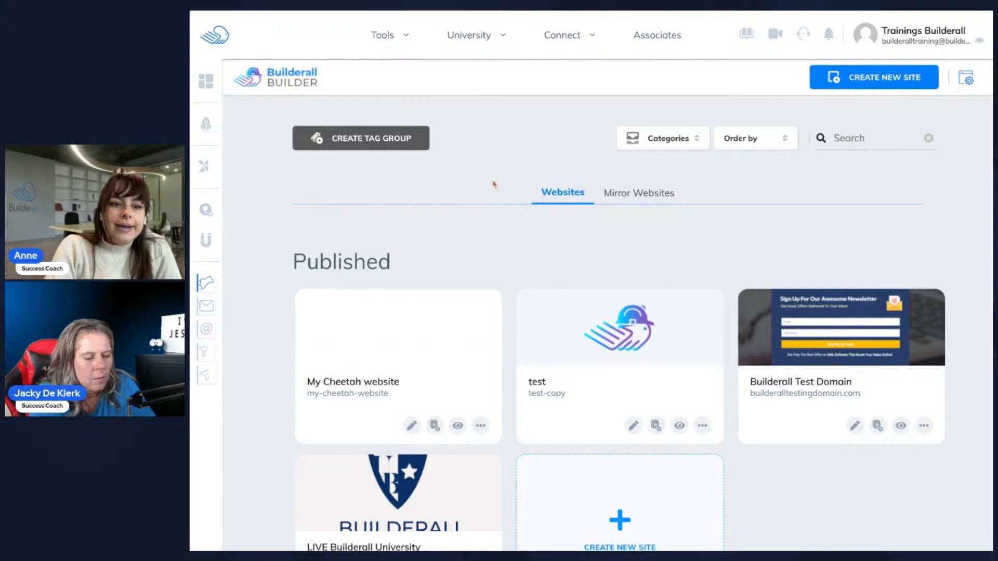
left_click(403, 37)
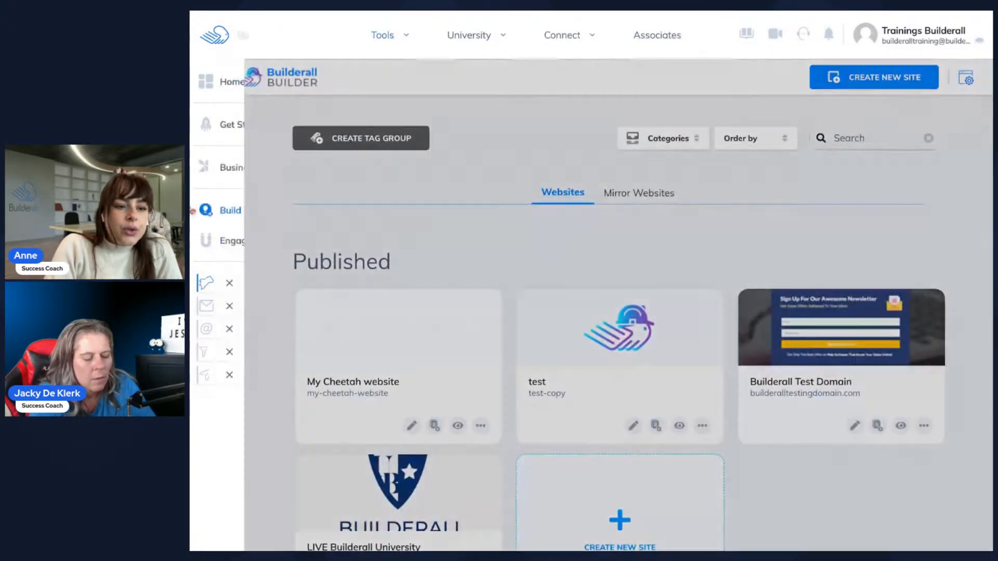
mouse_move(217, 216)
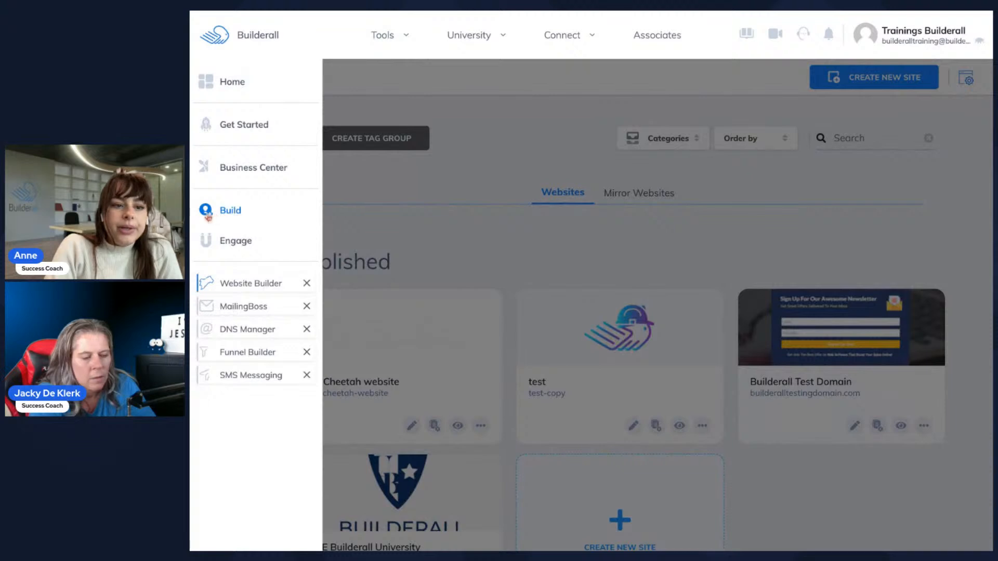
left_click(208, 214)
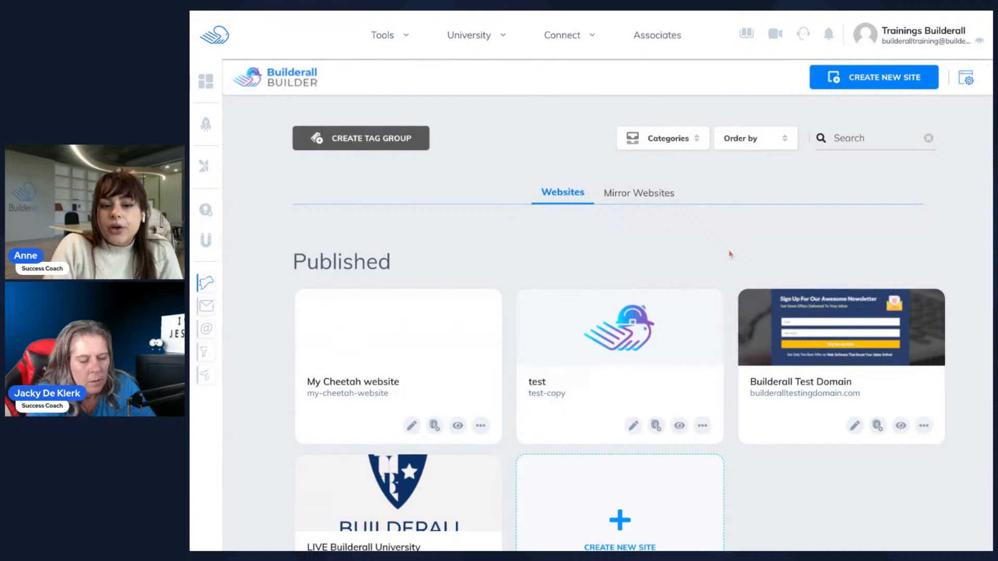
scroll(738, 491, "down", 1)
scroll(737, 490, "up", 1)
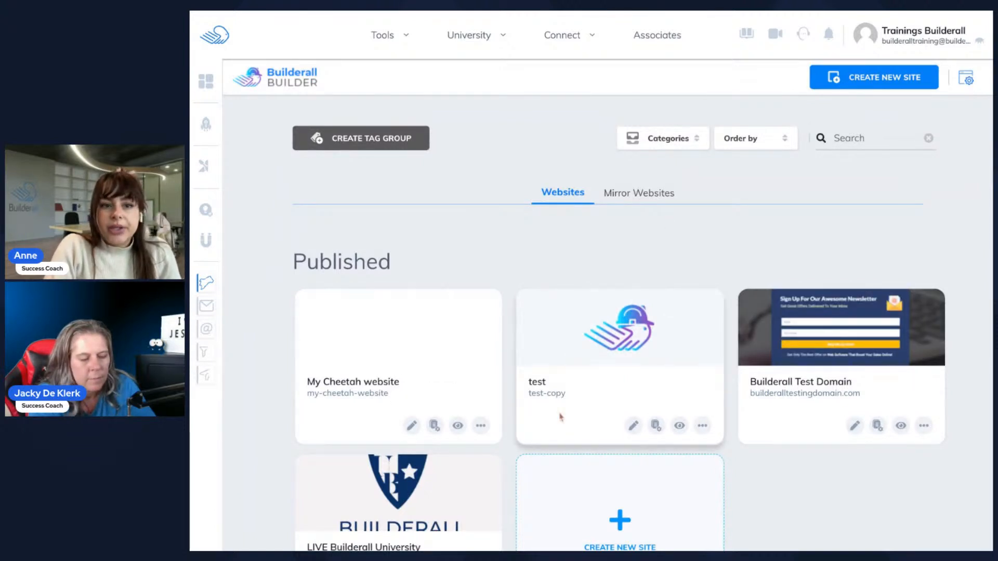
Start creating a new site and browse the available Full Website templates
left_click(874, 79)
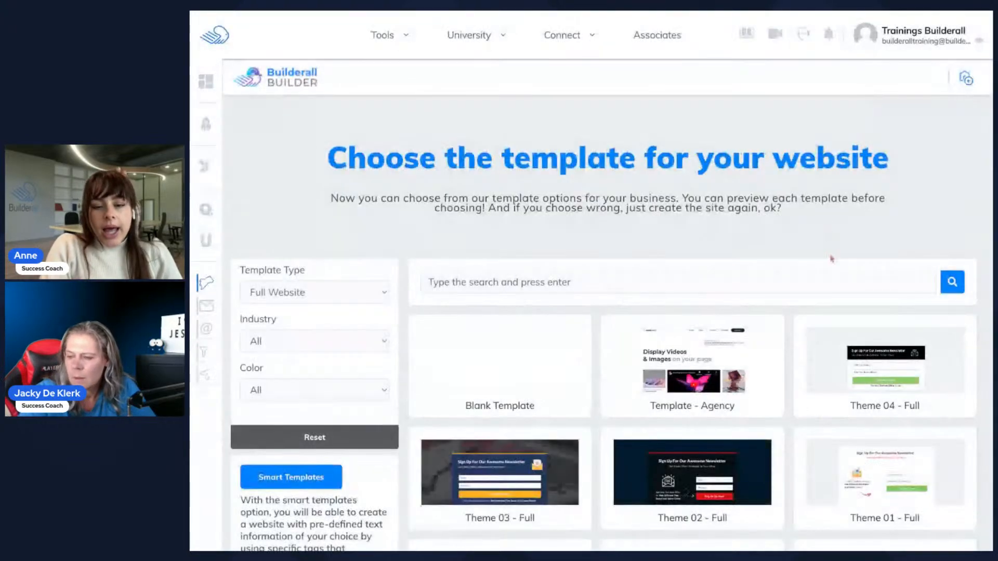
scroll(830, 259, "down", 2)
scroll(824, 277, "down", 20)
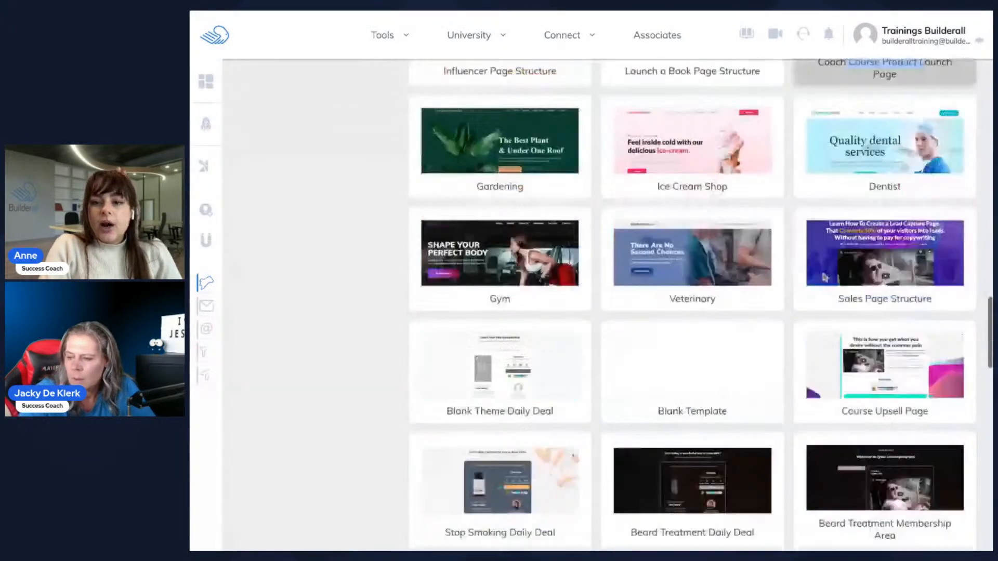
scroll(885, 294, "up", 10)
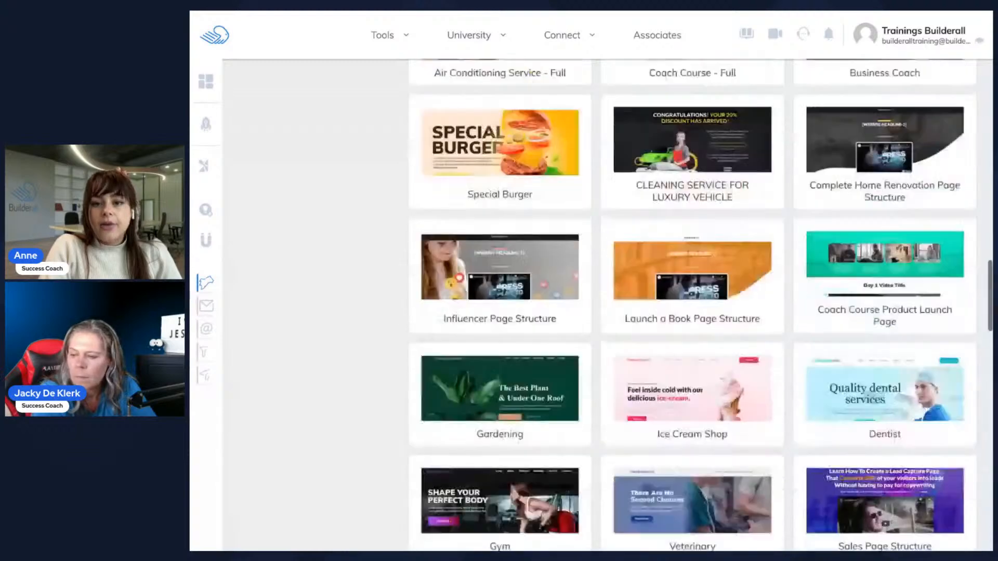
scroll(885, 265, "up", 3)
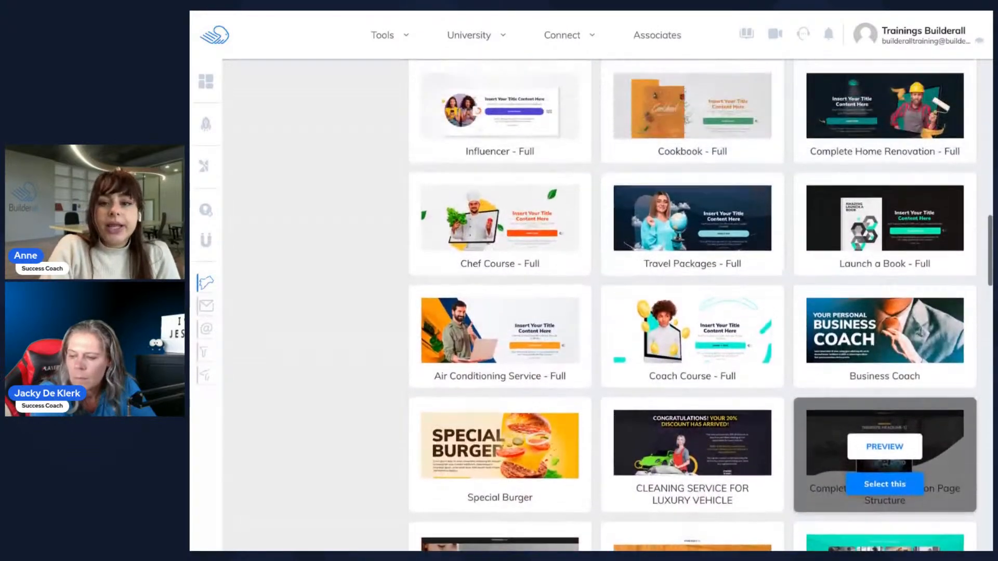
scroll(884, 270, "up", 3)
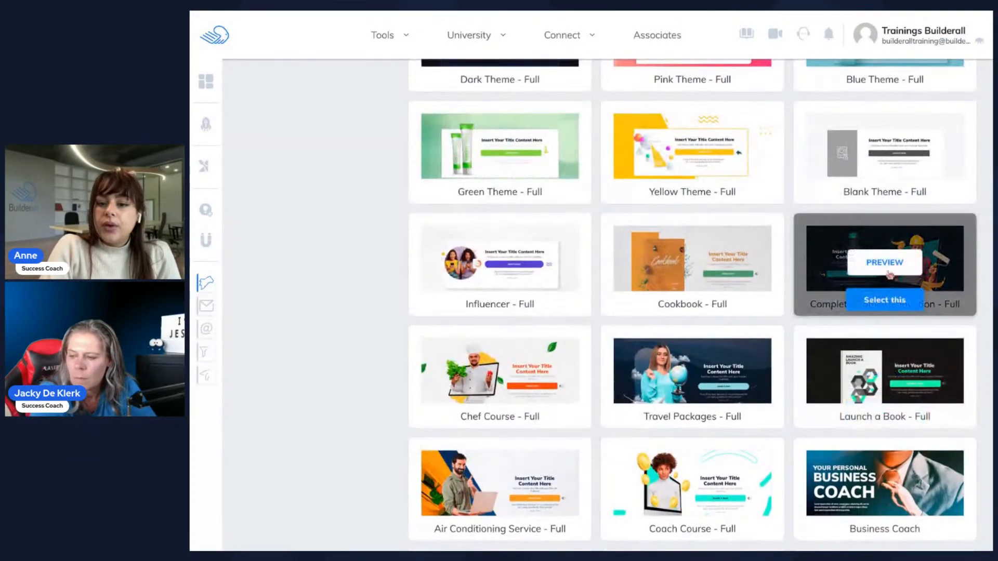
scroll(895, 308, "up", 10)
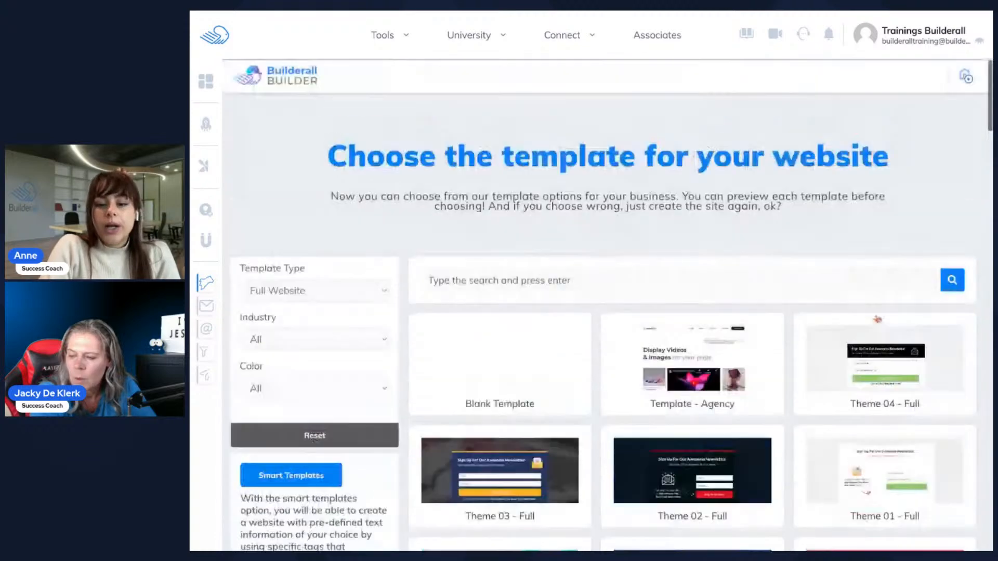
Choose the "APP - Full" template for the new website and confirm the choice to start customizing
scroll(907, 198, "down", 2)
scroll(906, 199, "up", 1)
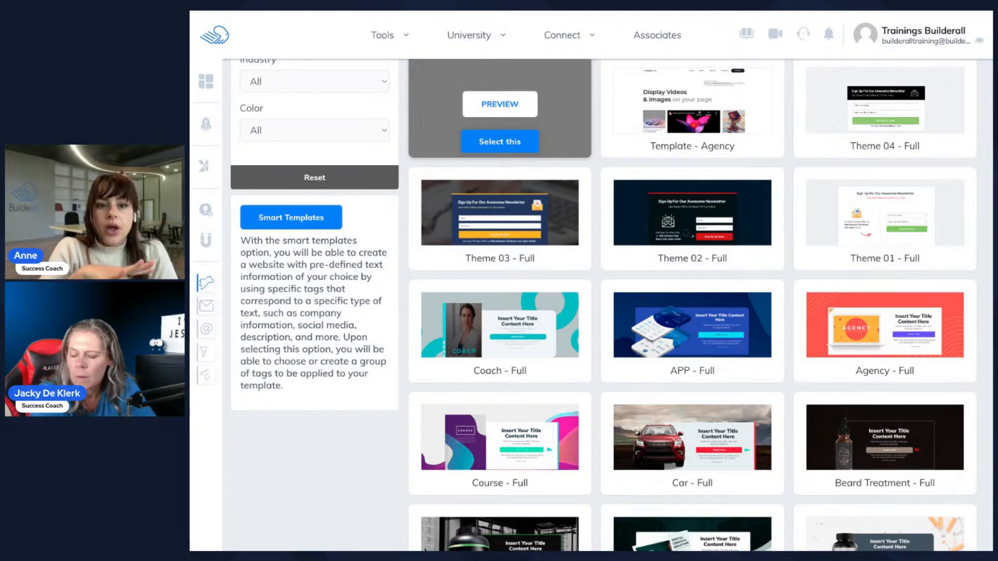
scroll(733, 319, "down", 1)
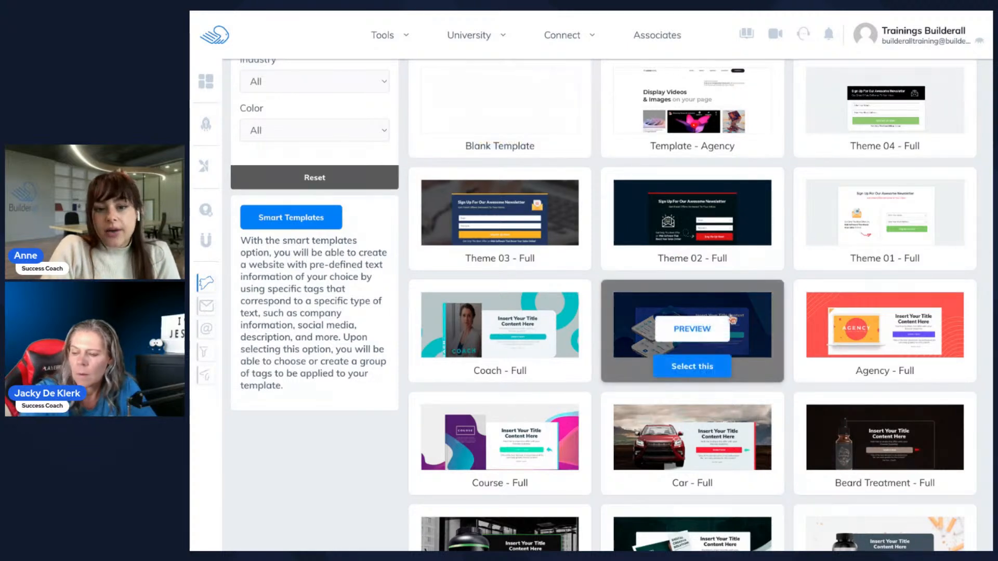
scroll(733, 319, "down", 2)
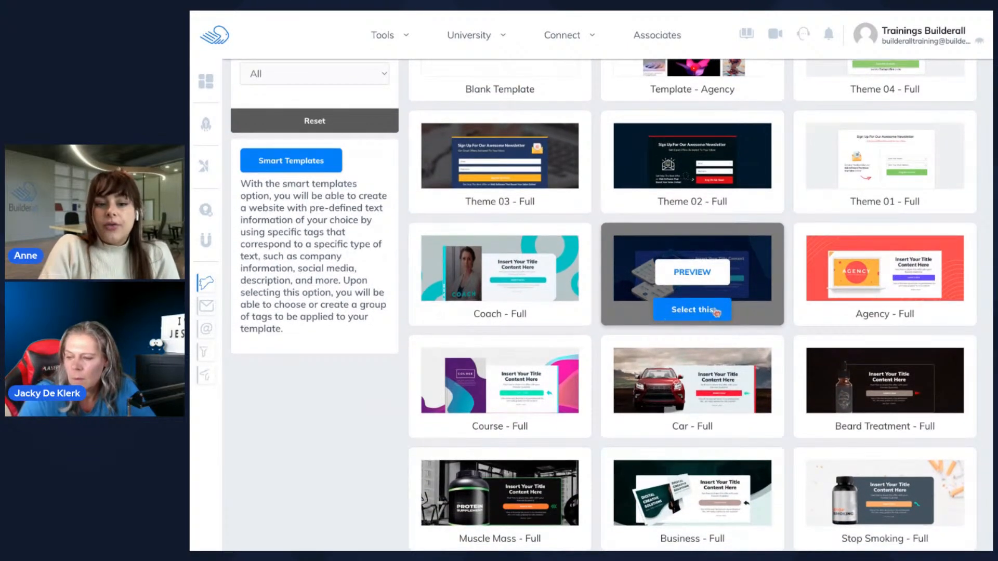
left_click(701, 319)
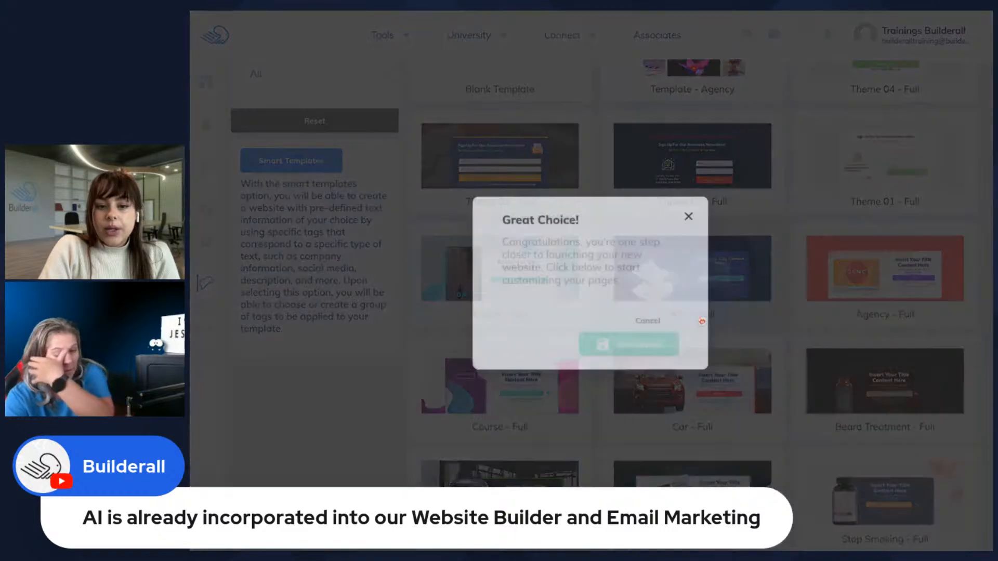
left_click(662, 342)
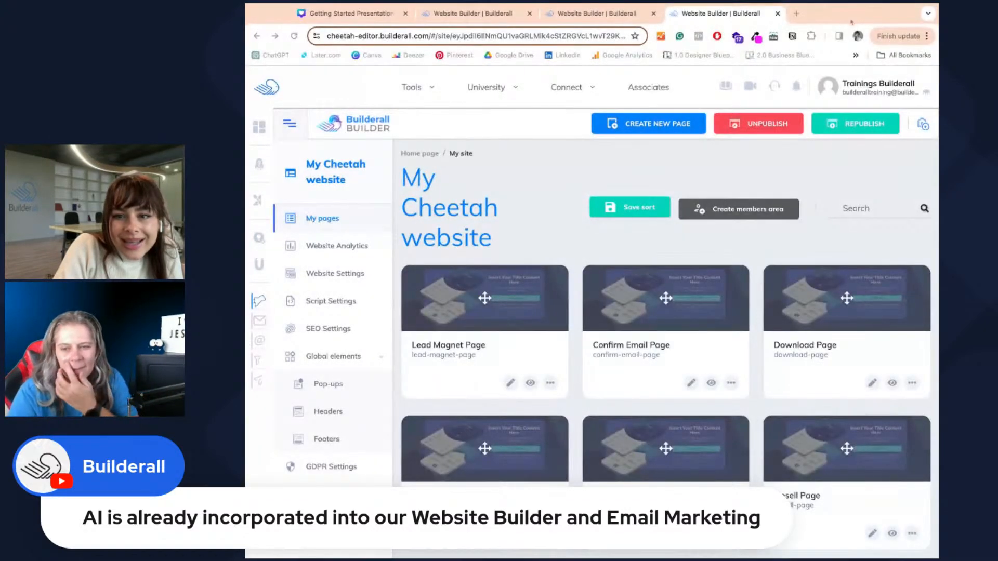
View the account's plan information, close it, and save the page order of My Cheetah website
mouse_move(259, 240)
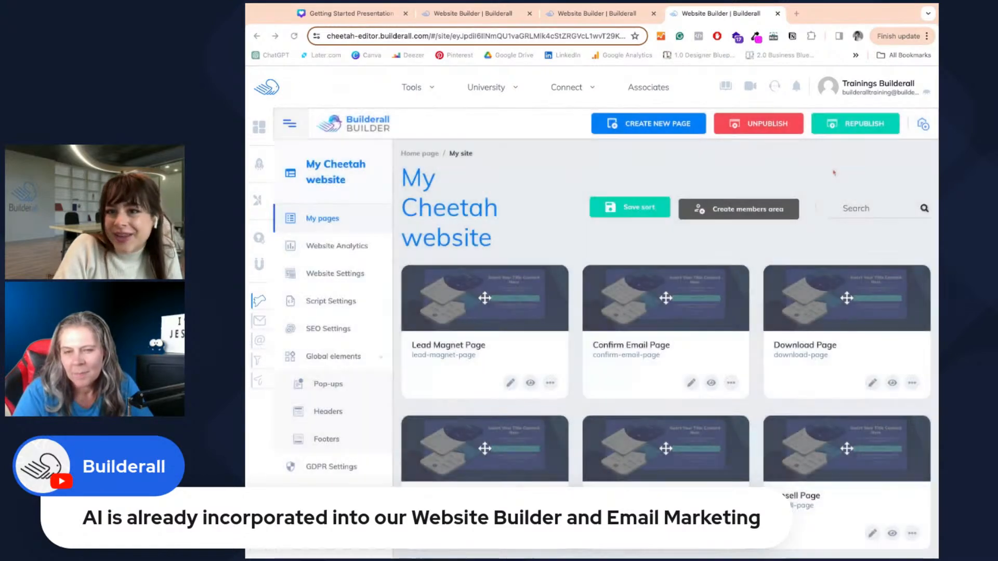
left_click(879, 87)
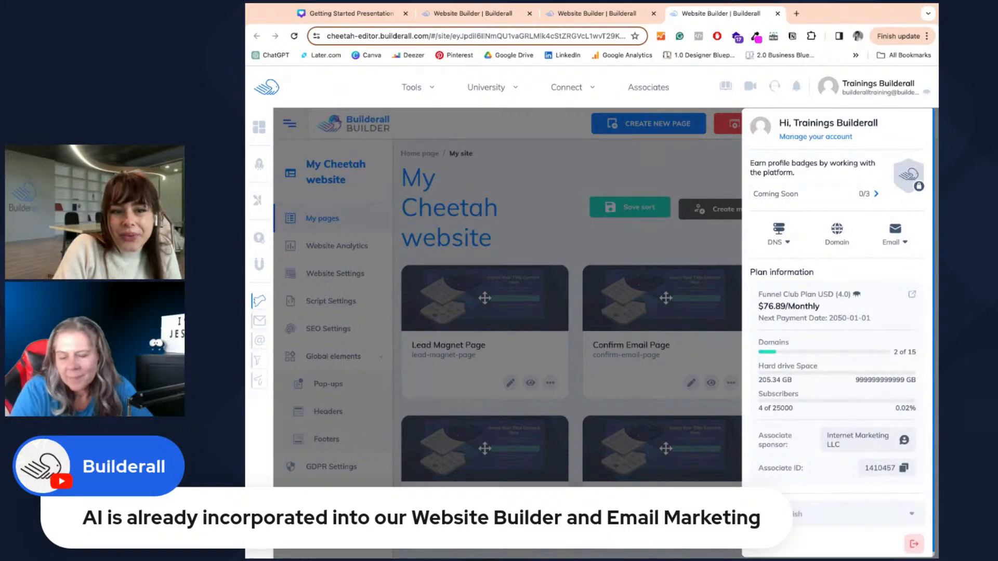
left_click(545, 283)
scroll(544, 283, "down", 1)
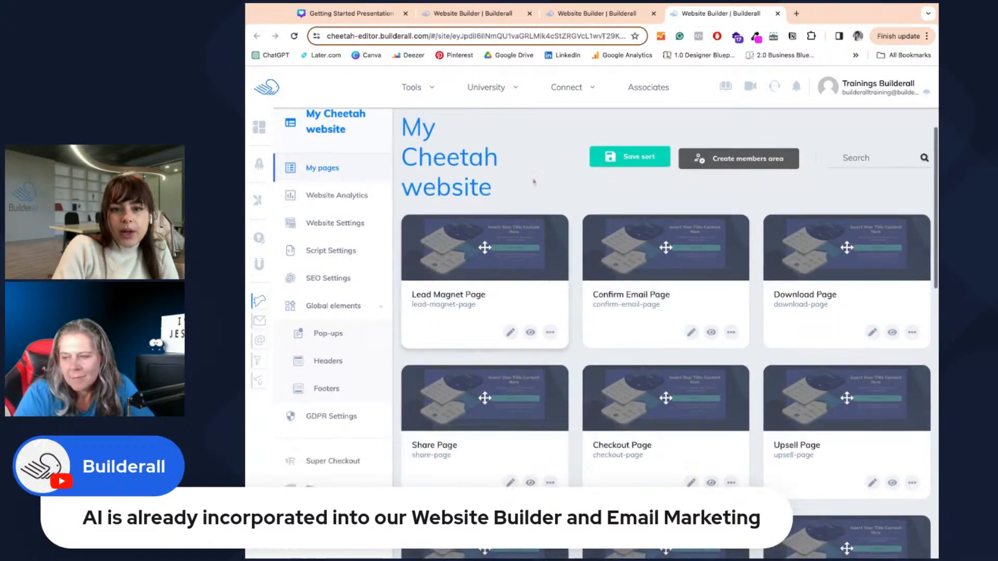
left_click(642, 164)
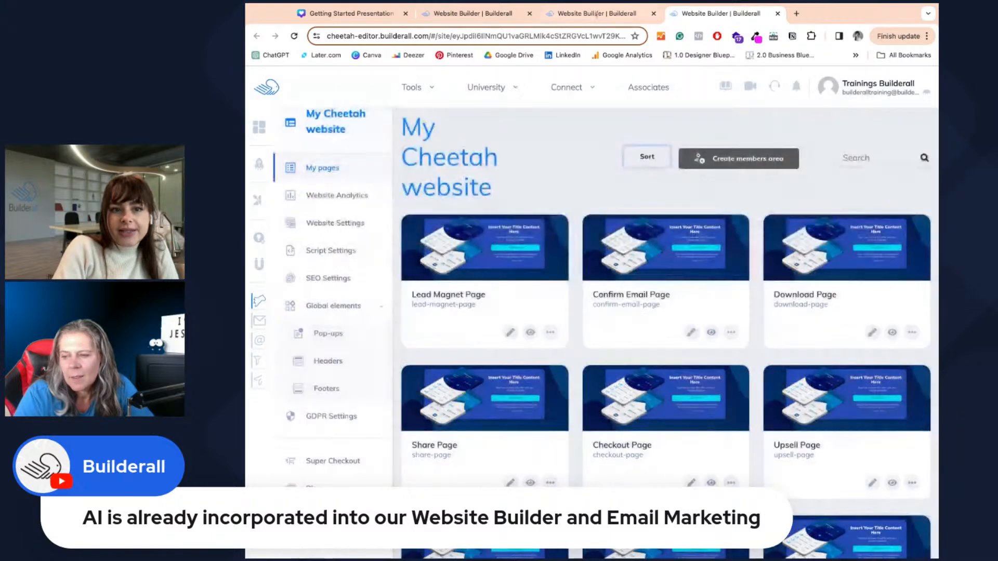
Revisit the template gallery and the Share Page editor, and show the List of pages entry in the editor's site menu
left_click(597, 13)
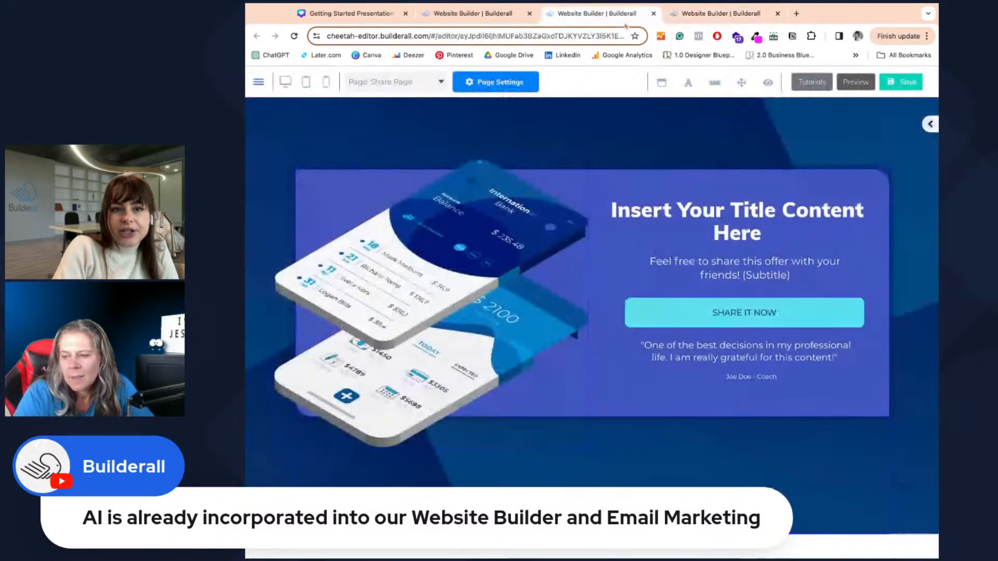
left_click(460, 15)
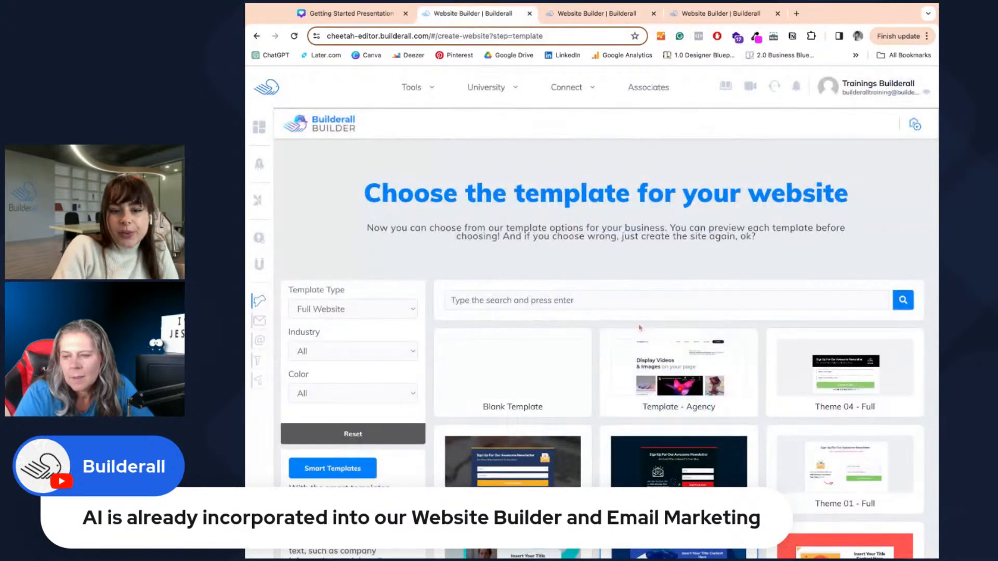
scroll(734, 479, "down", 2)
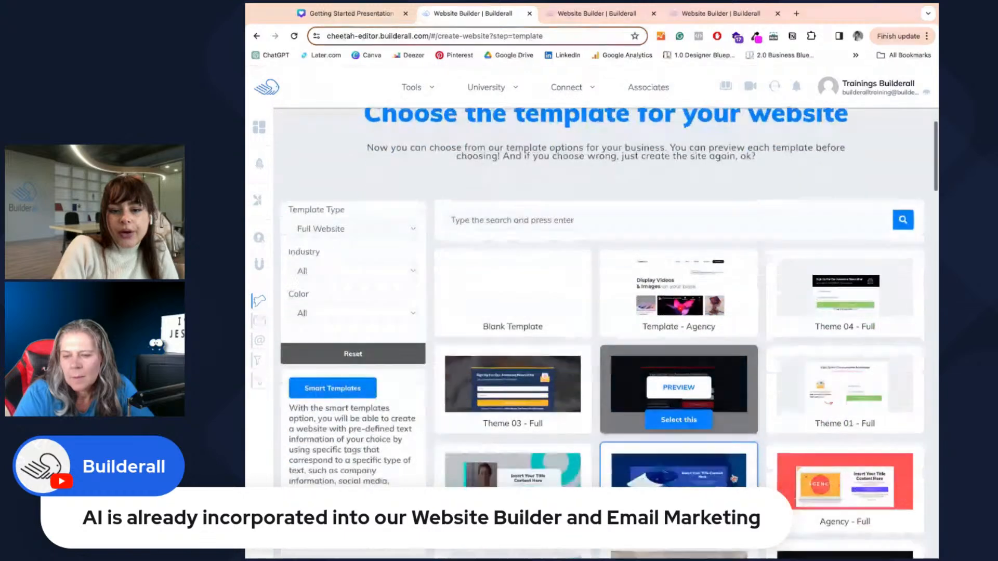
key("ctrl+Tab")
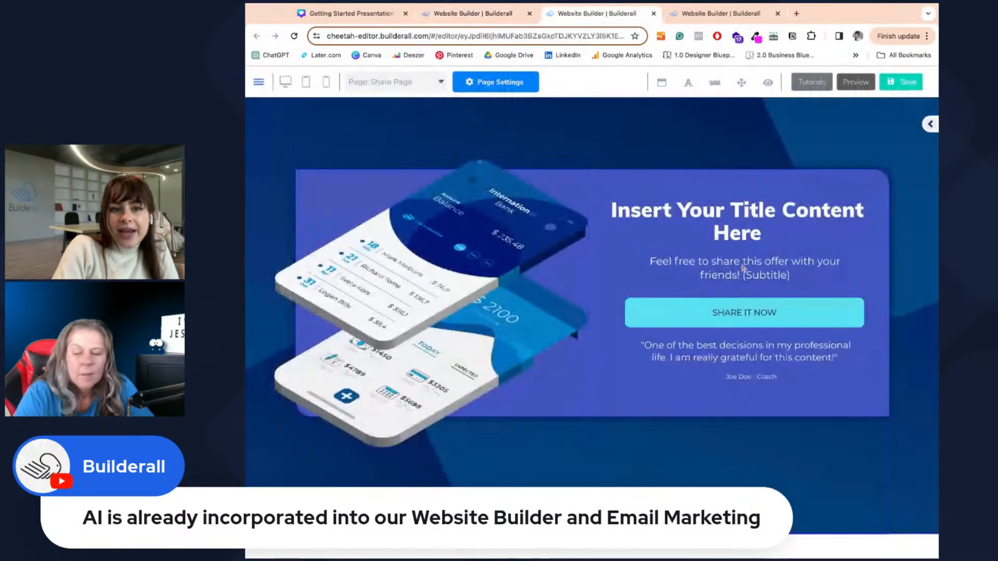
left_click(258, 82)
left_click(321, 220)
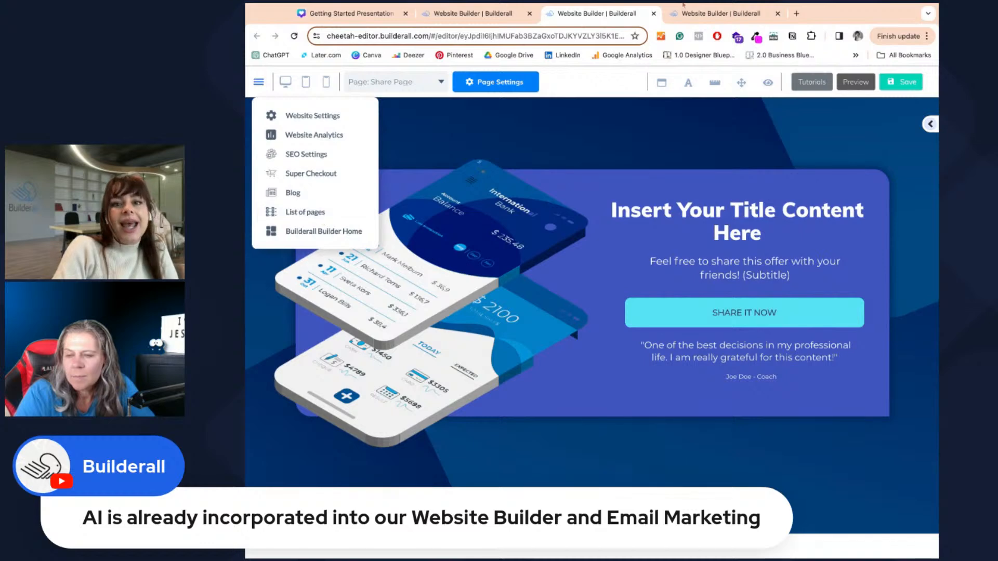
Review the pages of My Cheetah website, switch on page sorting, and save the page order
scroll(631, 338, "down", 6)
scroll(630, 335, "up", 2)
scroll(631, 335, "up", 3)
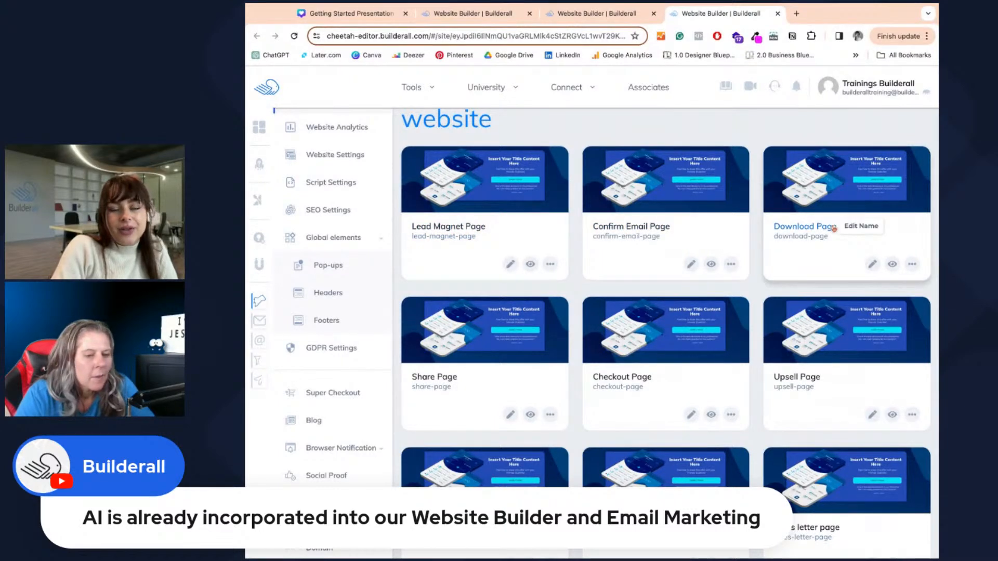
scroll(834, 227, "up", 2)
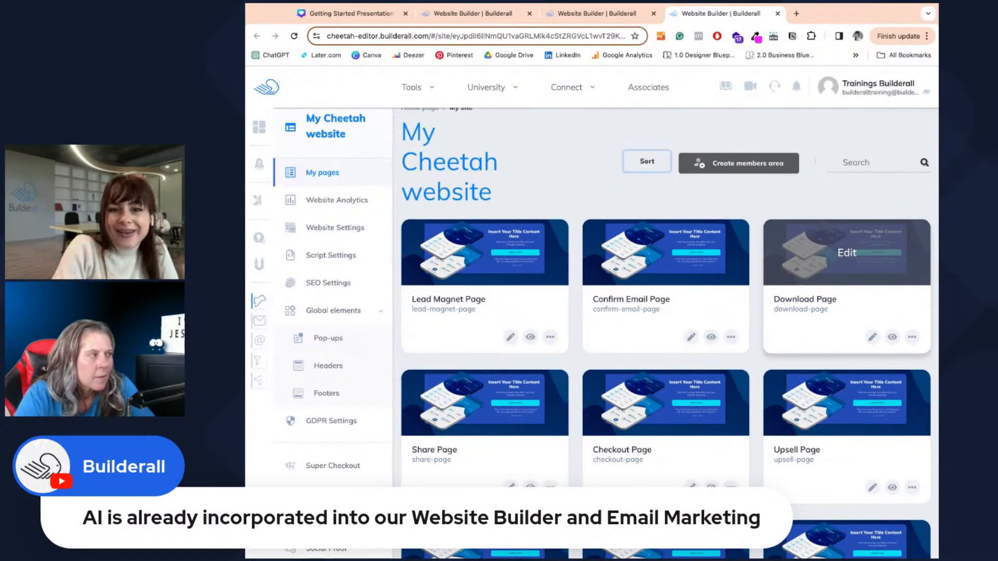
left_click(647, 161)
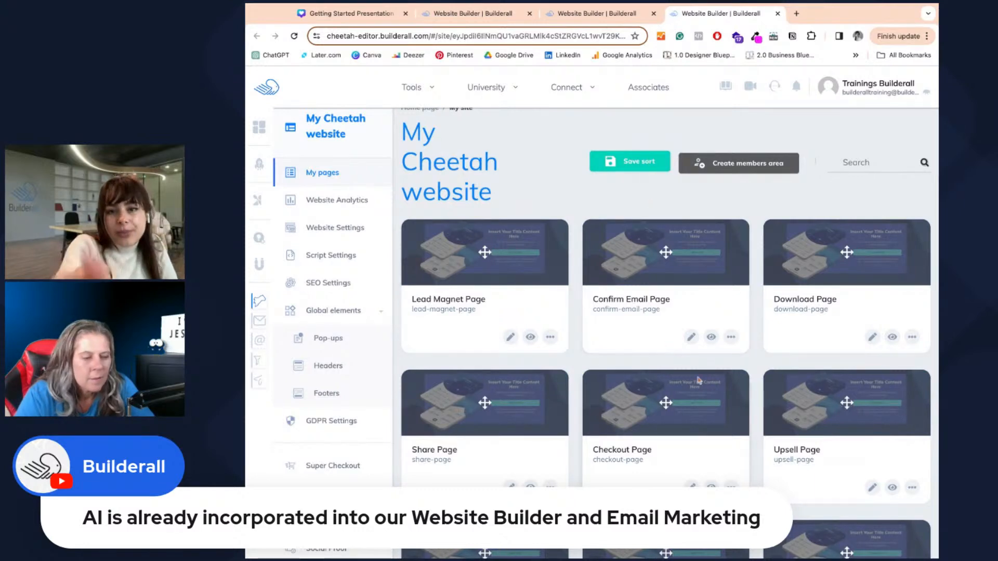
scroll(698, 381, "down", 7)
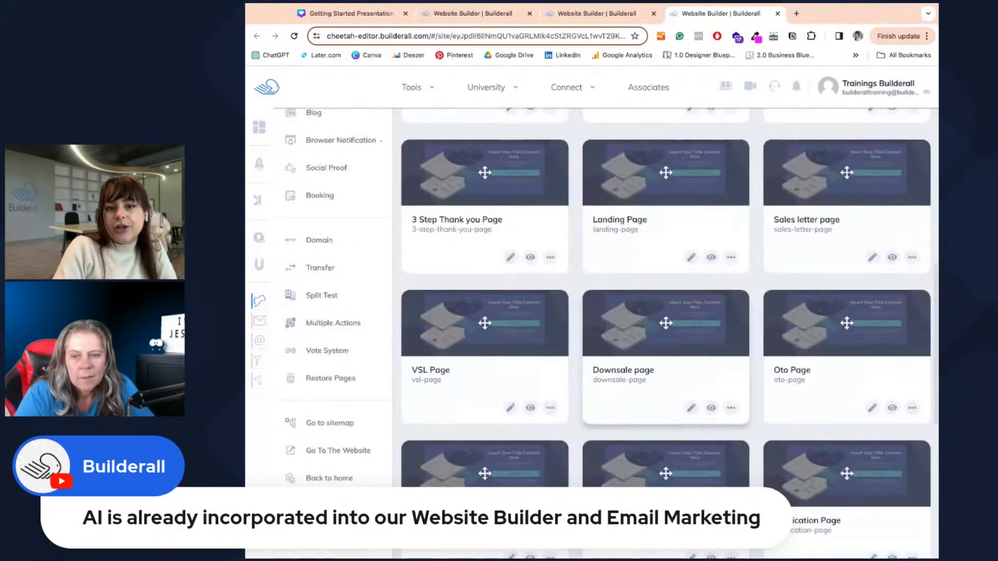
scroll(666, 337, "up", 7)
left_click(633, 164)
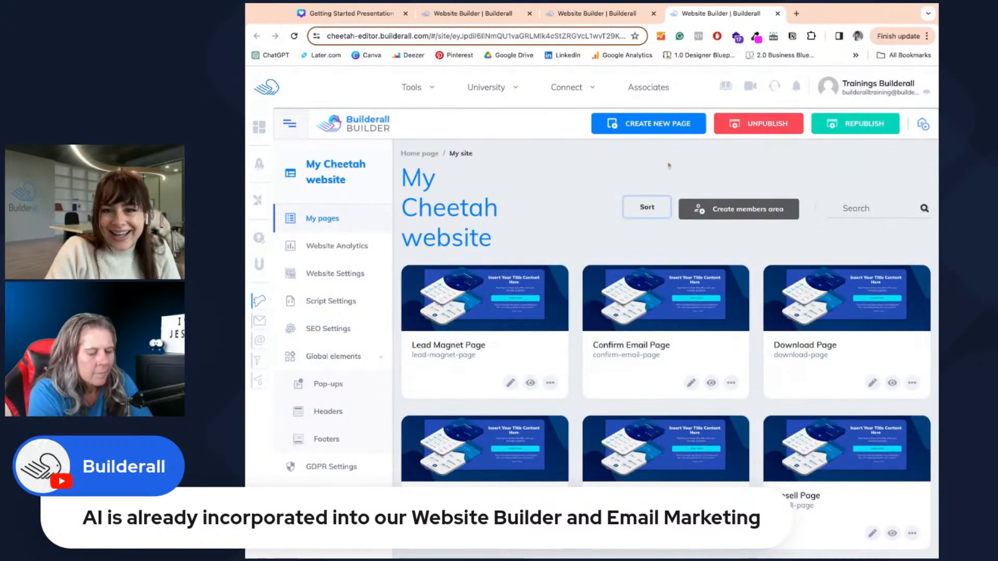
Open the Lead Magnet Page for editing and collapse the side panel to view the whole page
mouse_move(506, 330)
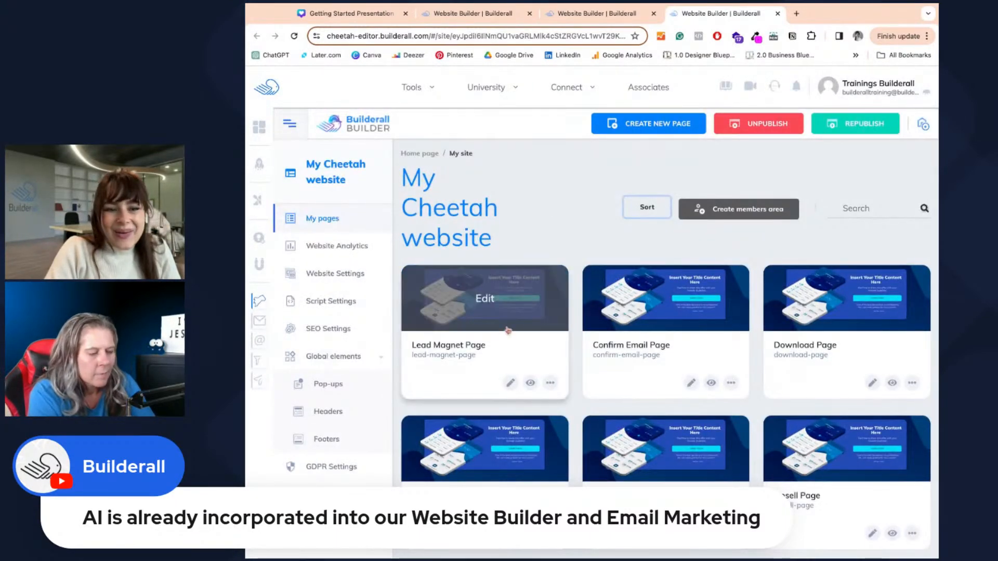
left_click(484, 298)
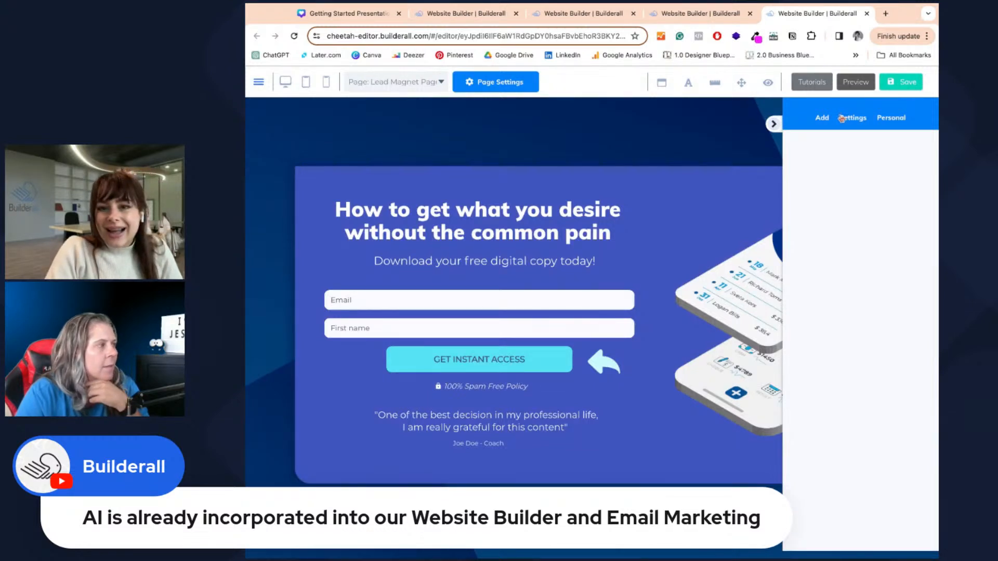
left_click(773, 124)
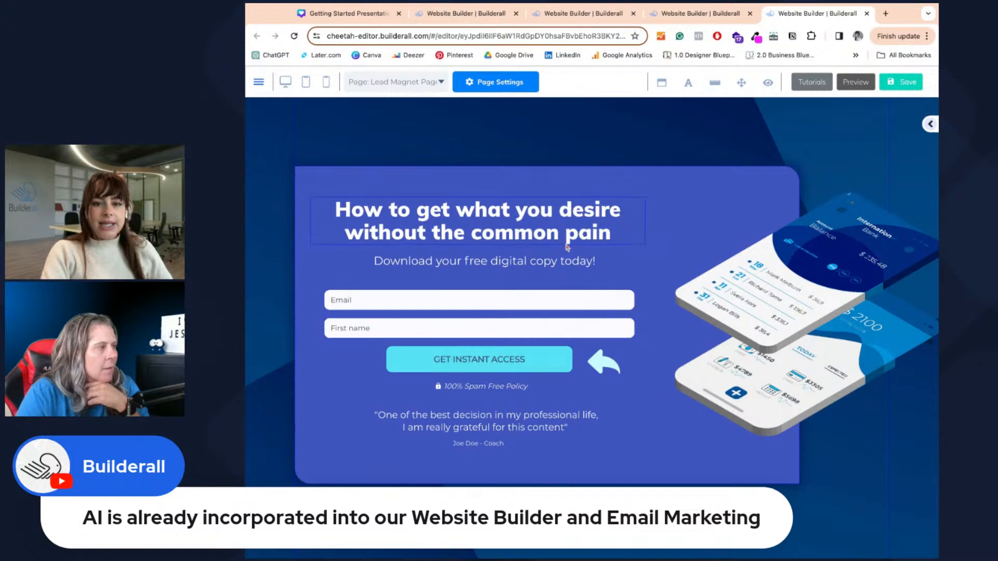
scroll(568, 248, "down", 1)
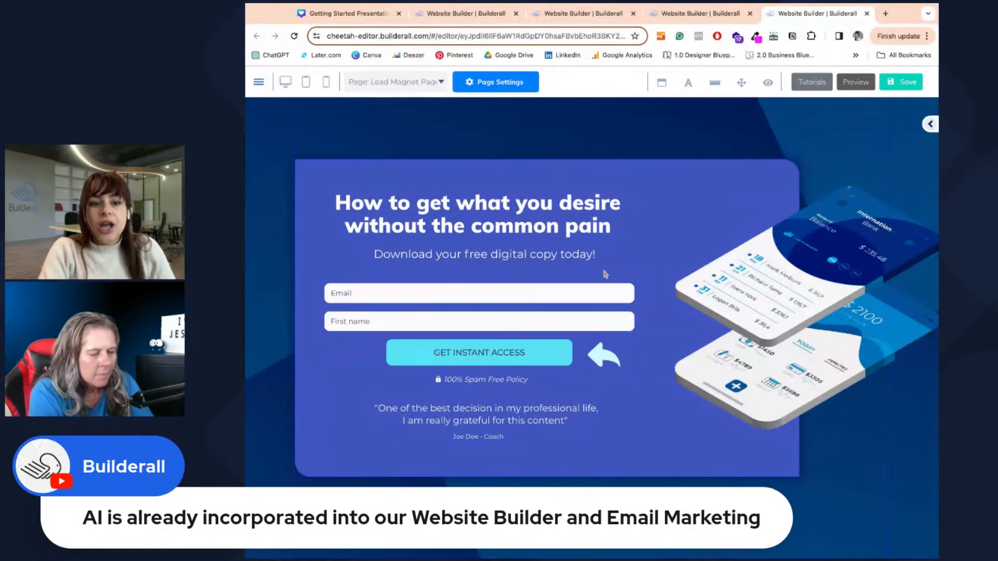
Browse the elements that can be added to the page and show the Email Marketing Form designs
left_click(930, 125)
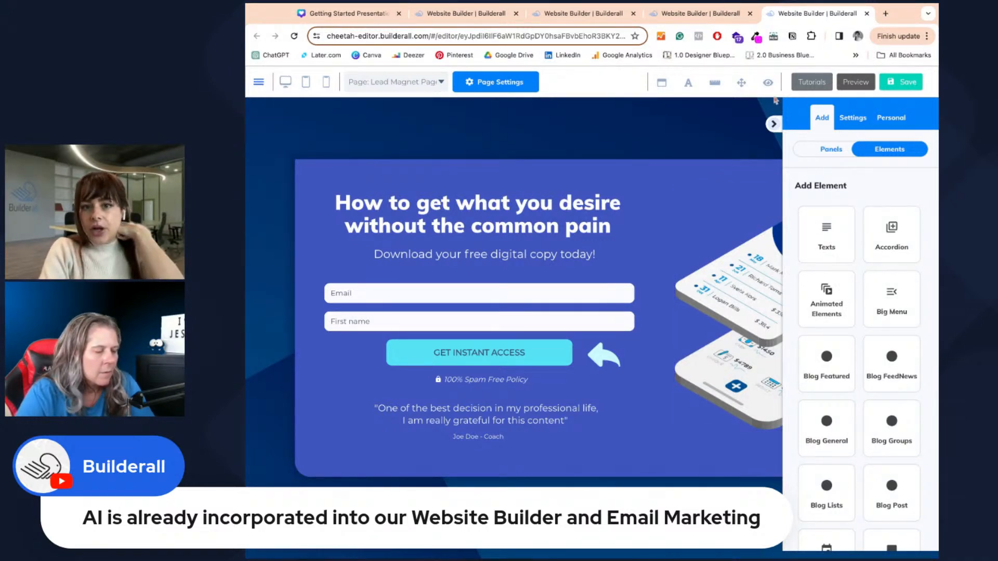
left_click(774, 125)
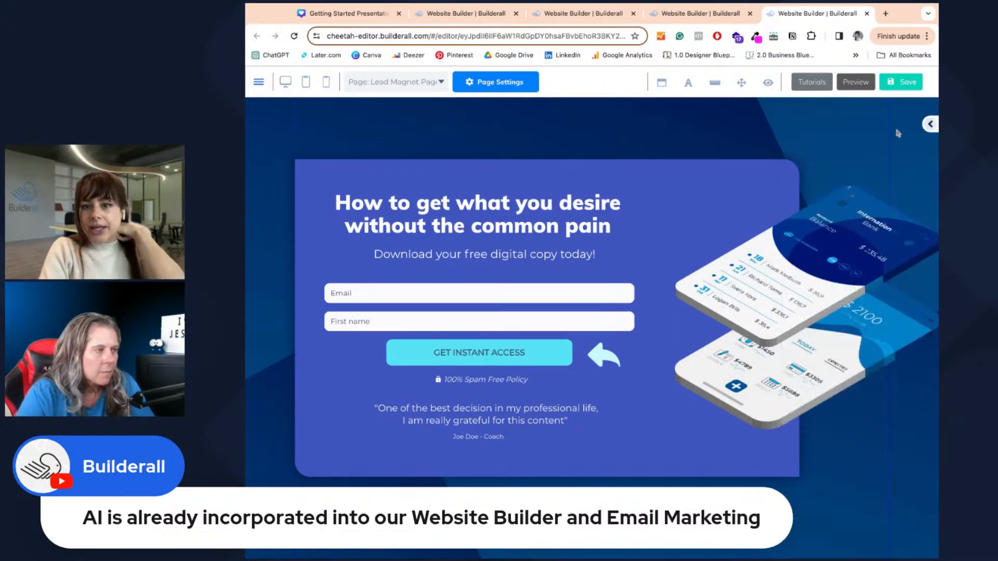
left_click(931, 125)
scroll(886, 176, "down", 5)
scroll(885, 177, "down", 3)
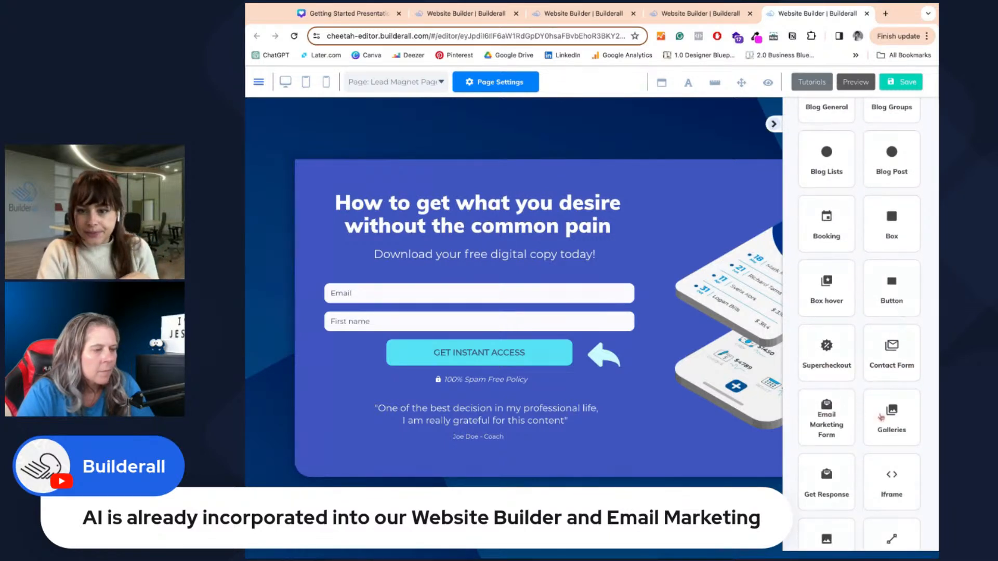
scroll(857, 385, "down", 2)
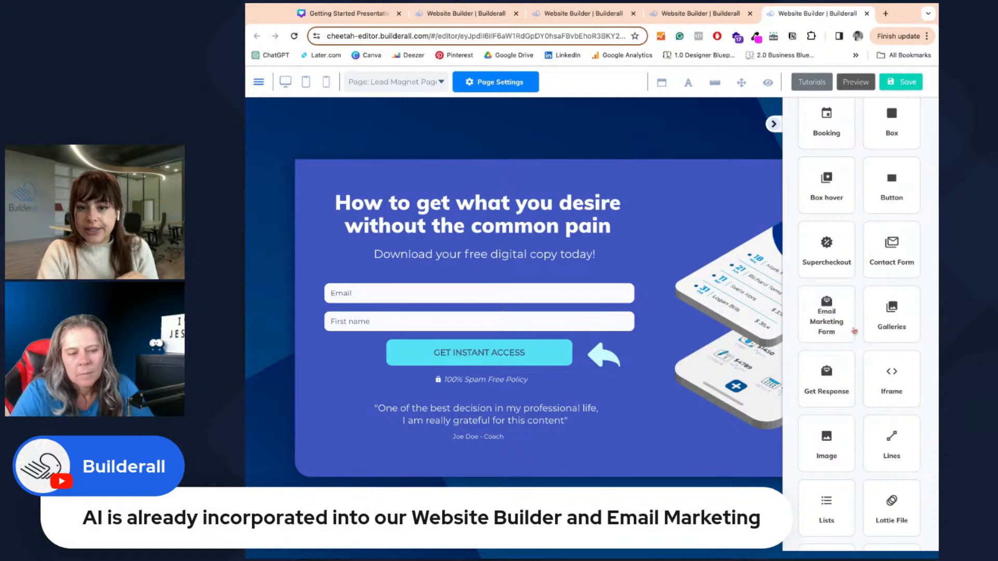
left_click(826, 326)
scroll(850, 331, "down", 5)
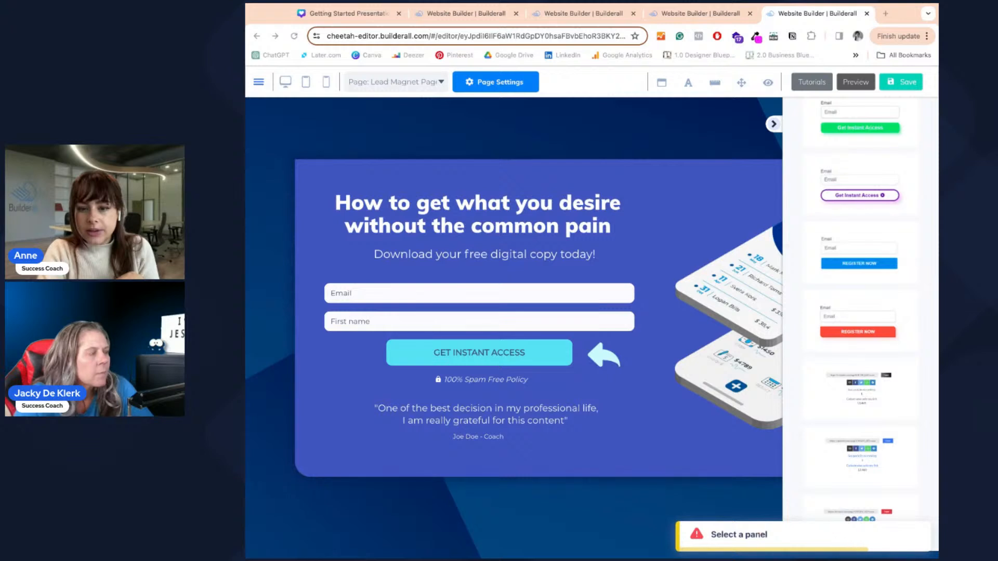
Try to add the red REGISTER NOW email marketing form with the page's existing MailingBoss form selected
left_click(576, 300)
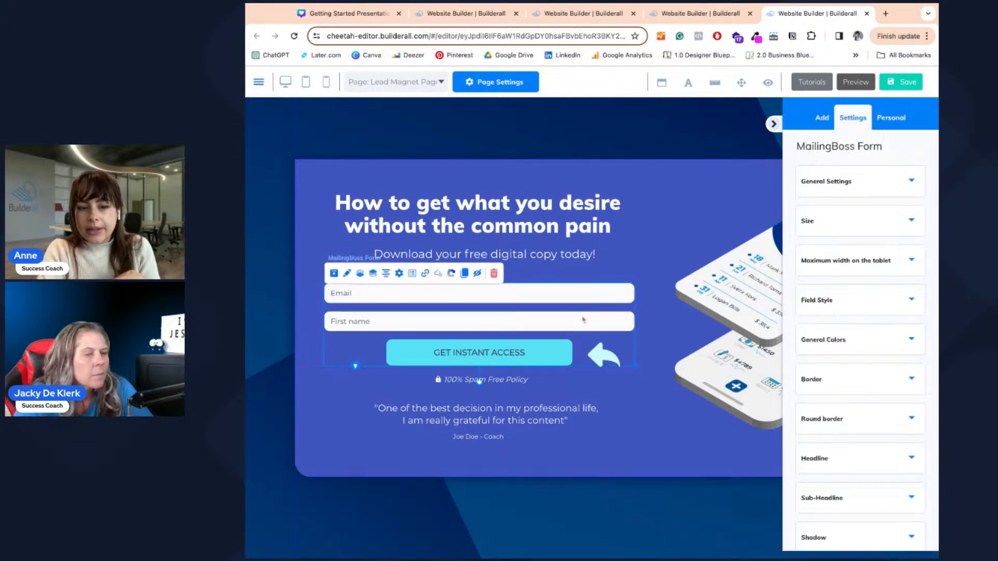
left_click(823, 119)
left_click(890, 149)
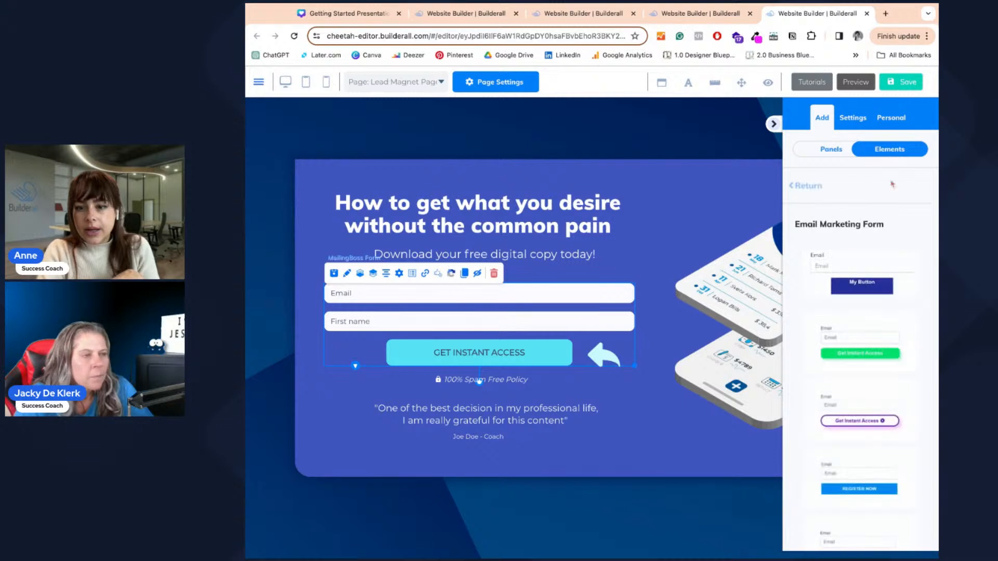
scroll(883, 317, "down", 4)
scroll(883, 317, "down", 2)
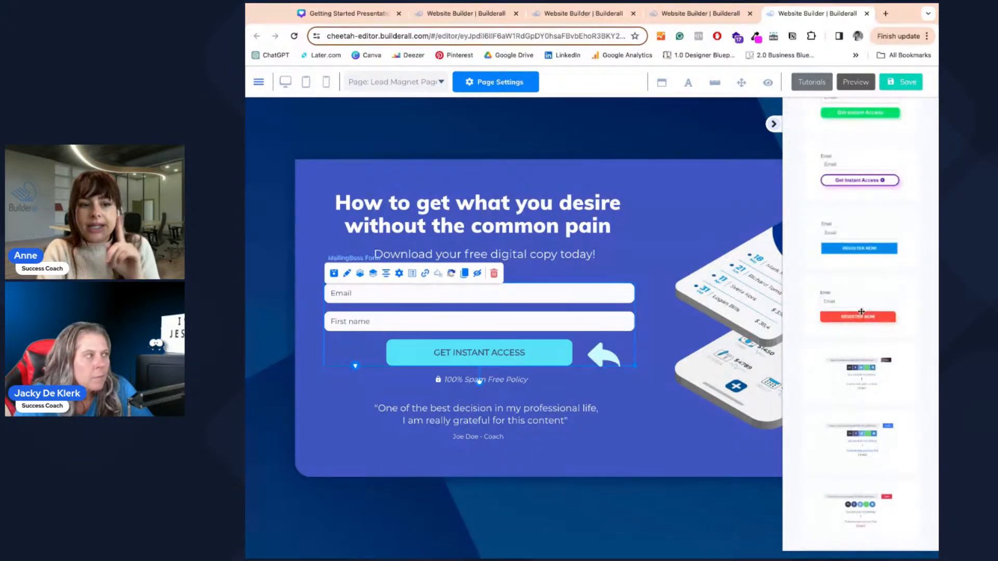
left_click(861, 312)
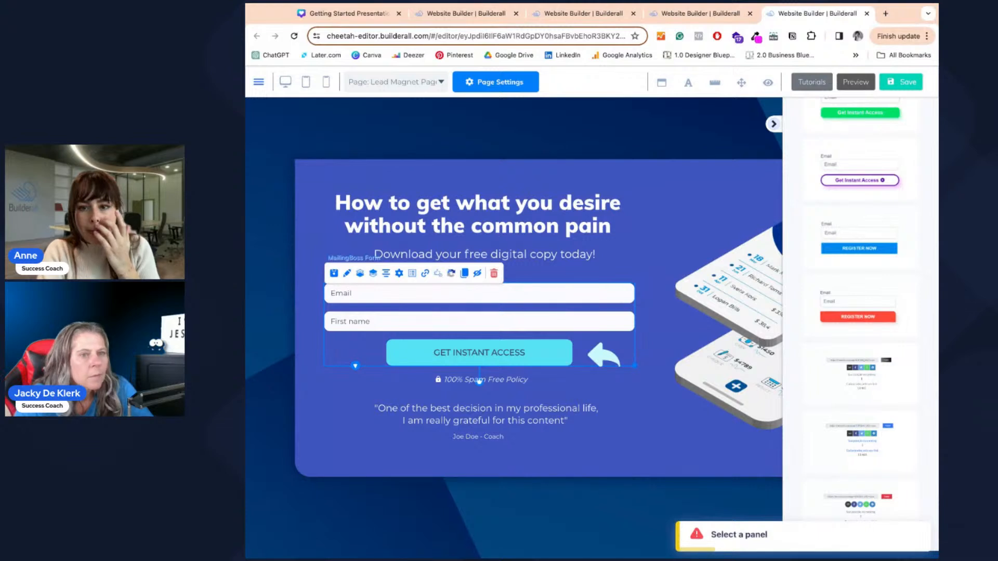
Select the page's background panel and place the red REGISTER NOW email marketing form beside the existing form
left_click(611, 157)
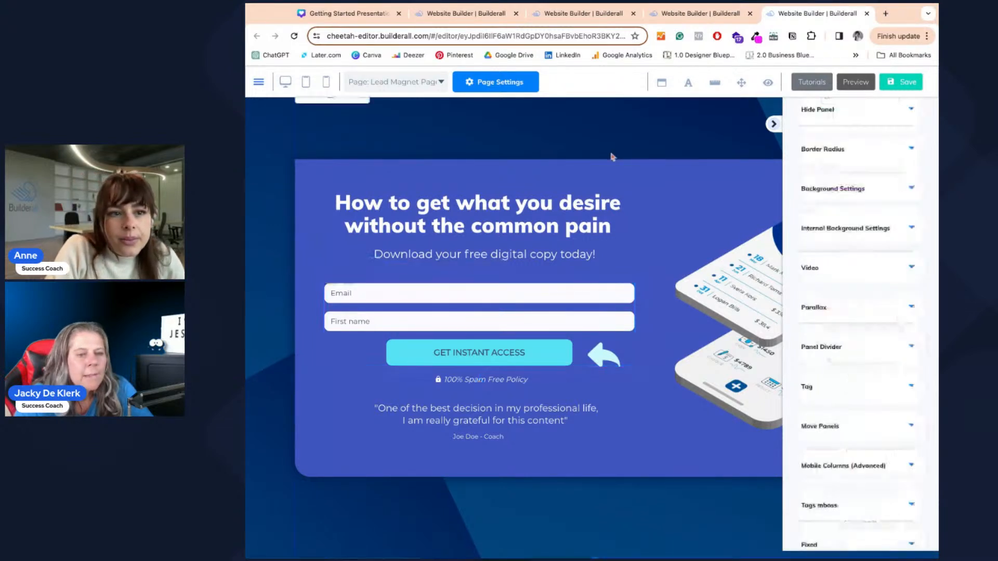
scroll(892, 268, "up", 5)
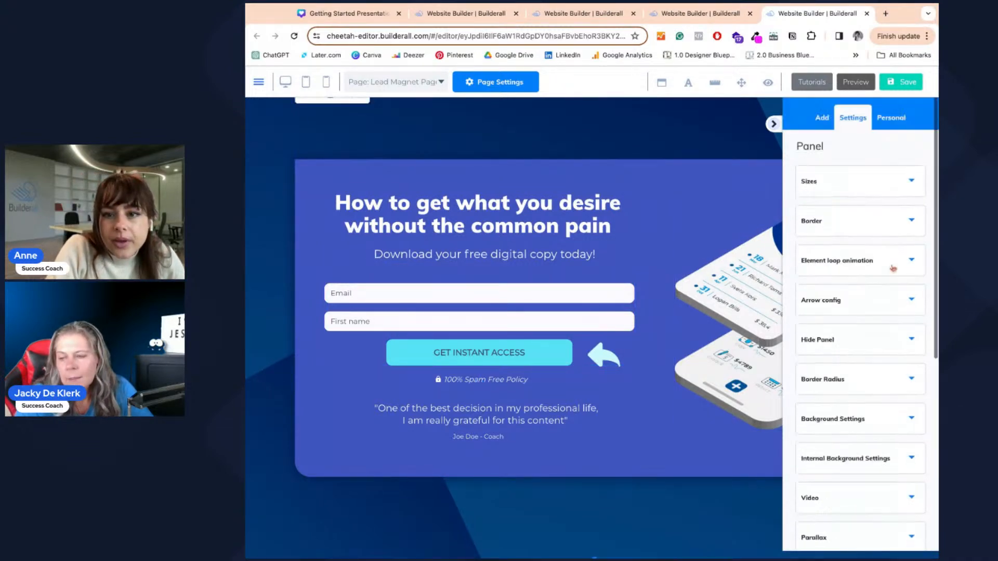
left_click(822, 117)
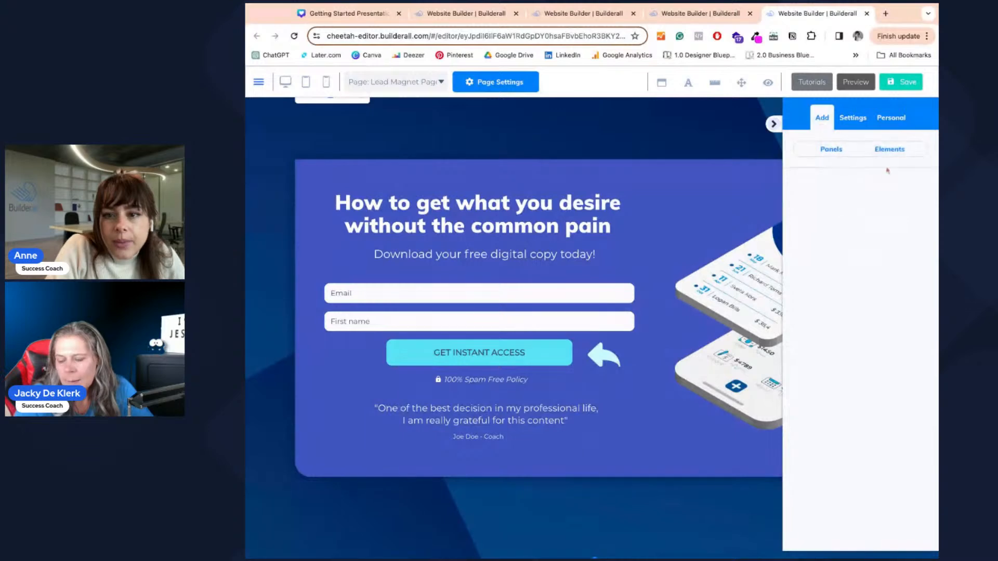
left_click(889, 150)
scroll(864, 304, "down", 5)
left_click_drag(864, 305, 591, 324)
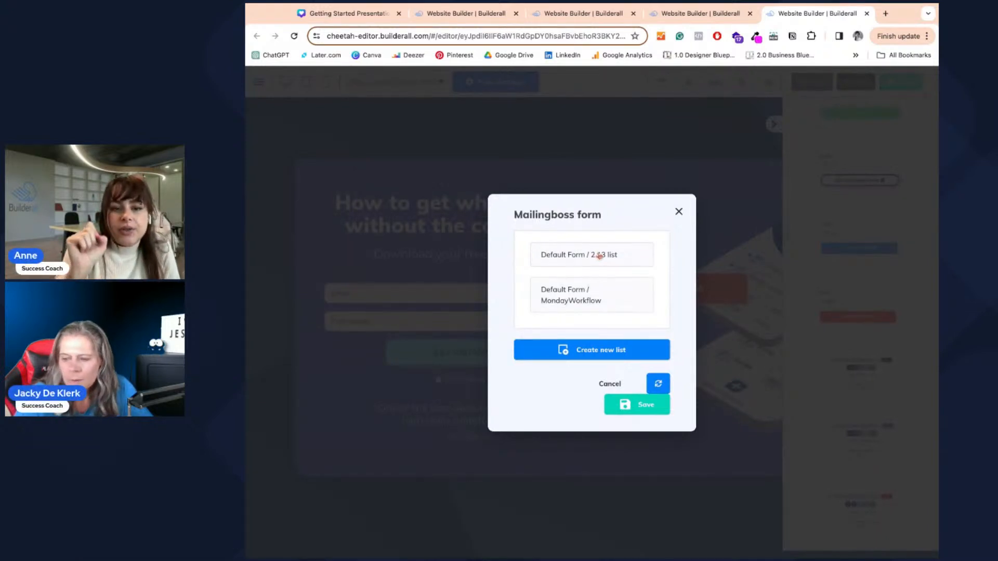
Link the new form to "Default Form / 2.13 list" and save the choice
left_click(600, 259)
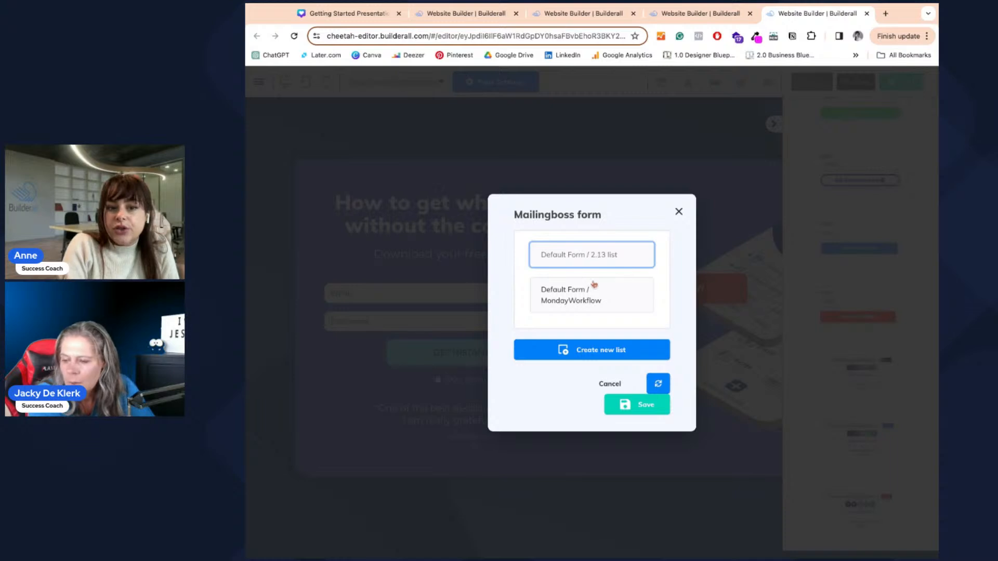
left_click(584, 302)
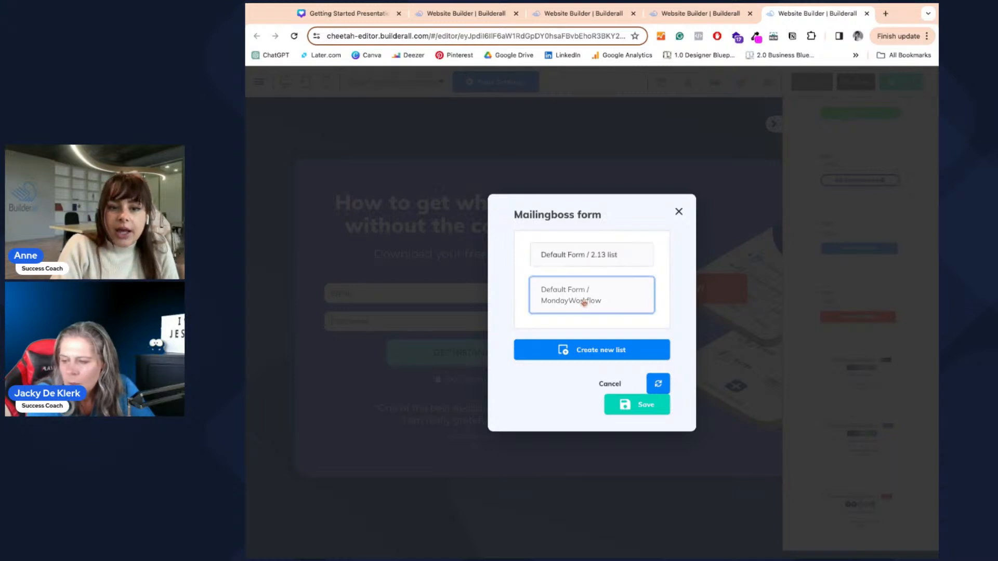
left_click(607, 264)
left_click(618, 304)
left_click(601, 258)
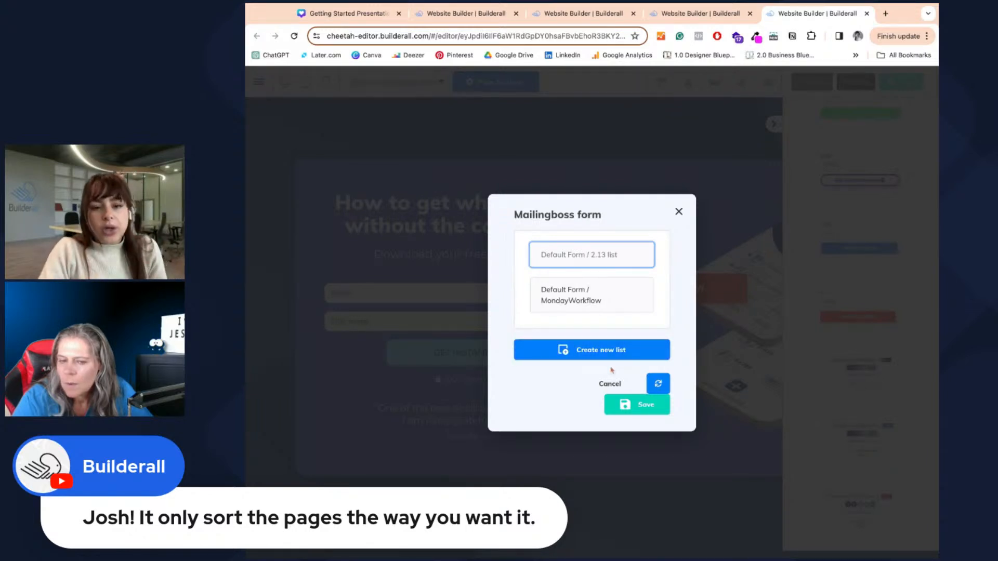
left_click(638, 406)
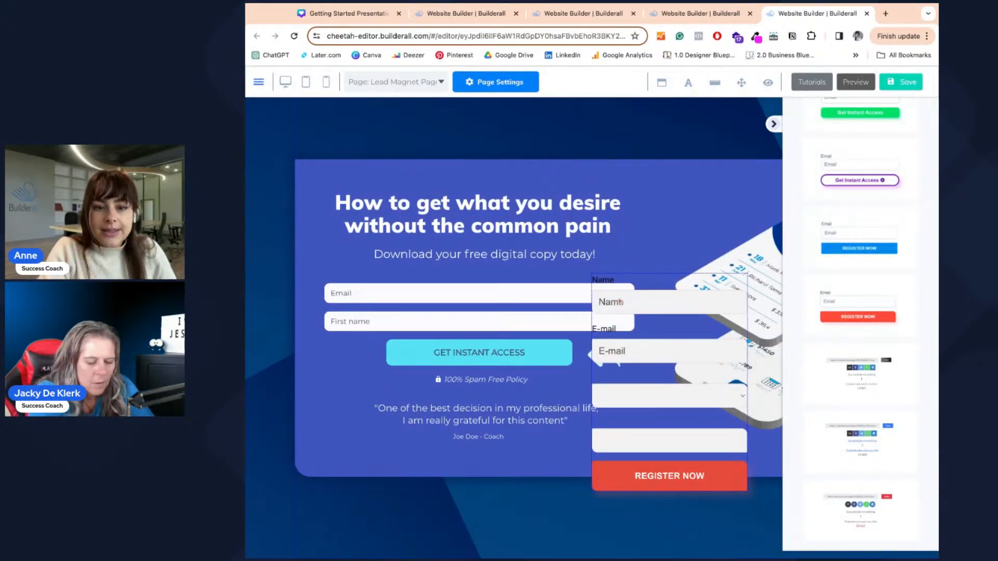
Move the new form over the phone image and delete the original MailingBoss form with the GET INSTANT ACCESS button
left_click_drag(620, 307, 776, 209)
left_click_drag(764, 323, 570, 337)
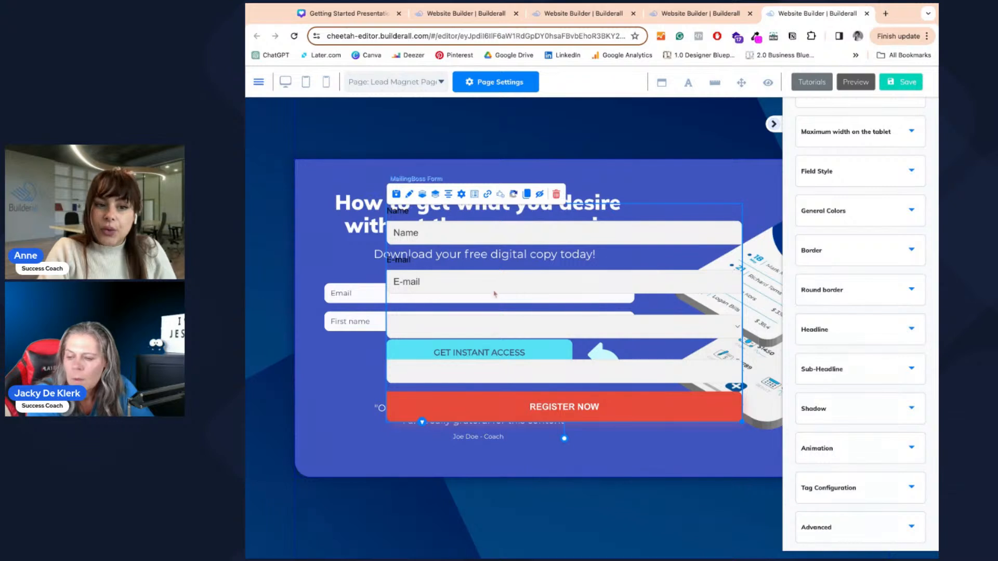
left_click(357, 295)
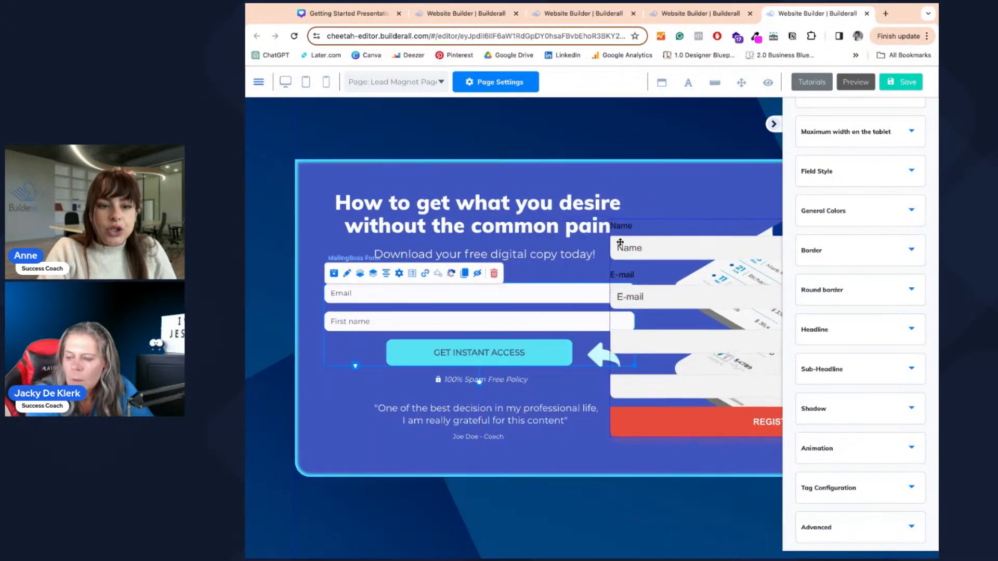
left_click(520, 294)
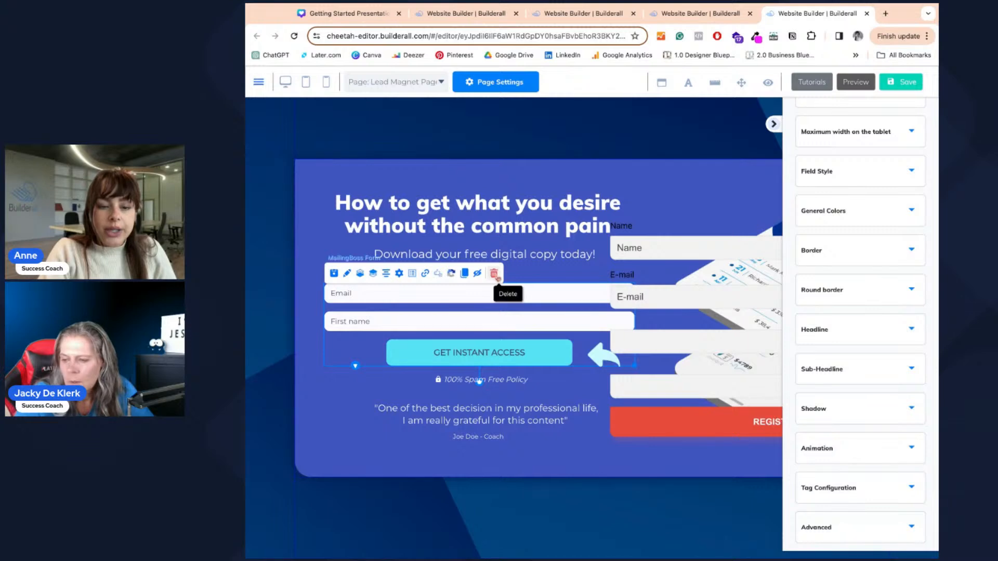
left_click(494, 274)
left_click(671, 344)
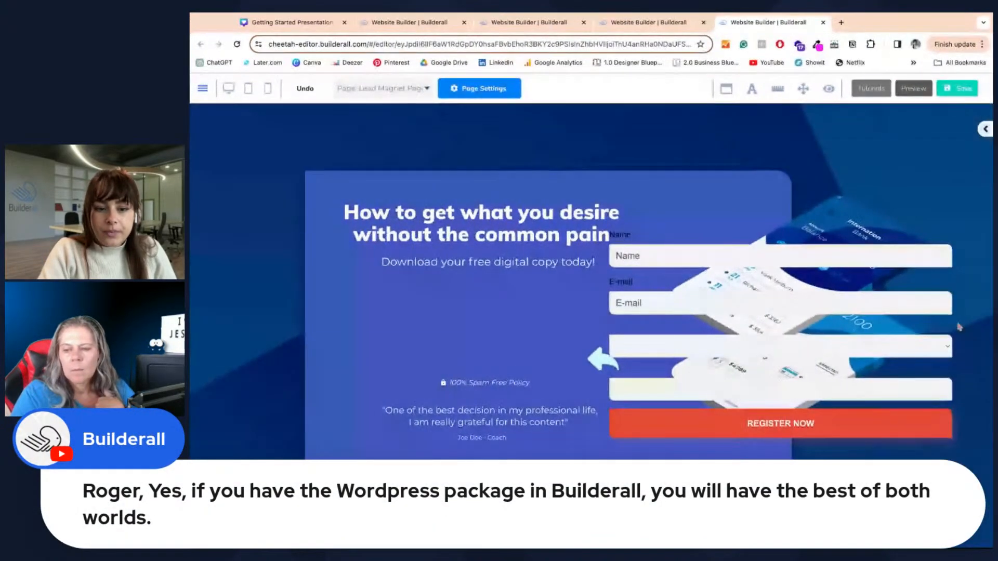
Move the coach attribution and the testimonial quote down to the lower edge of the purple box
left_click(498, 445)
left_click(499, 453)
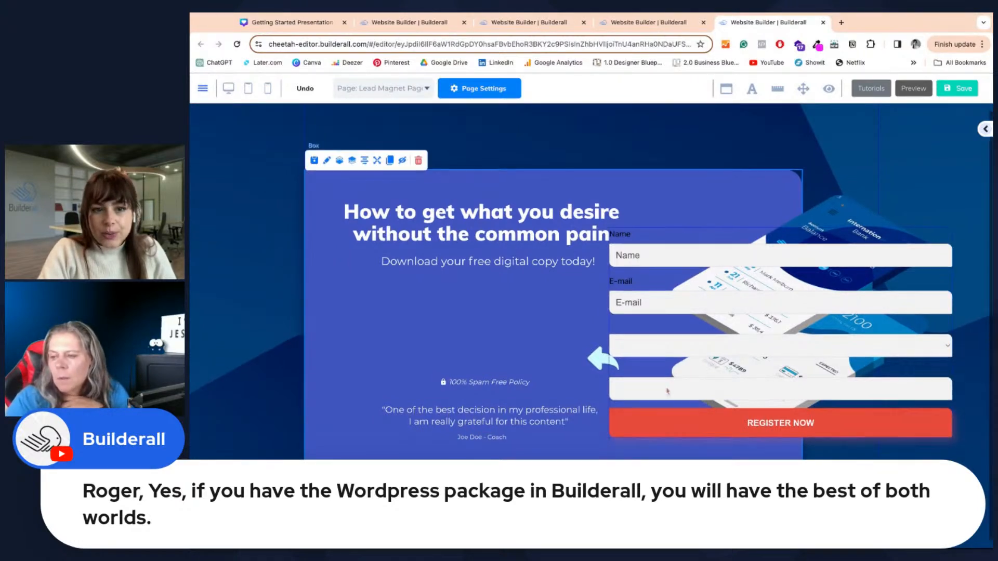
left_click(469, 434)
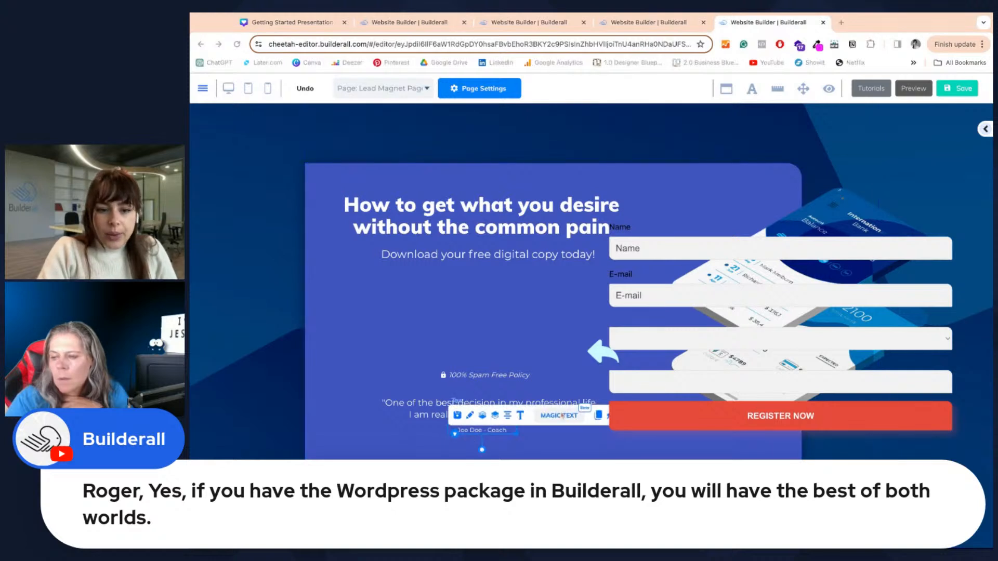
left_click(475, 434)
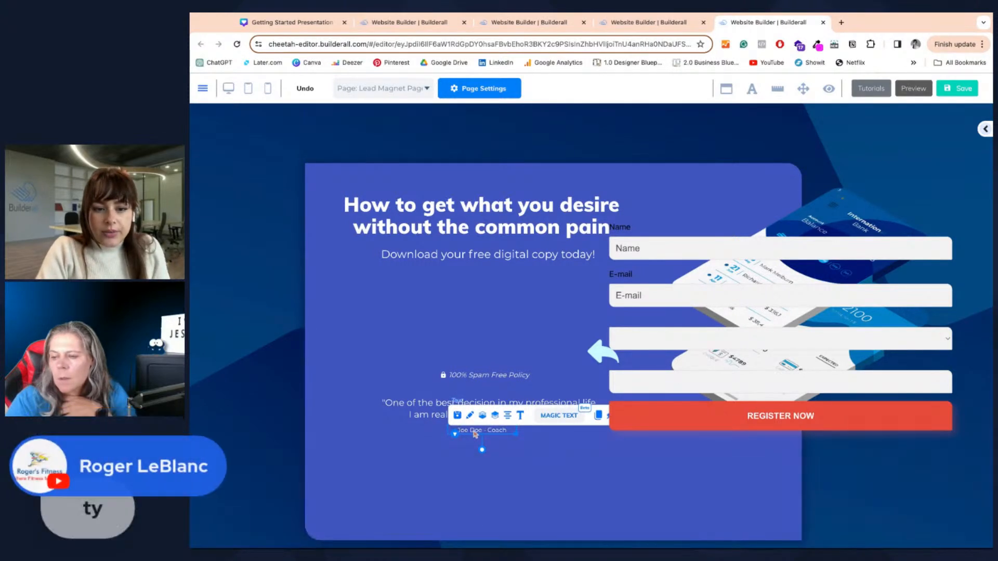
key("ctrl+z")
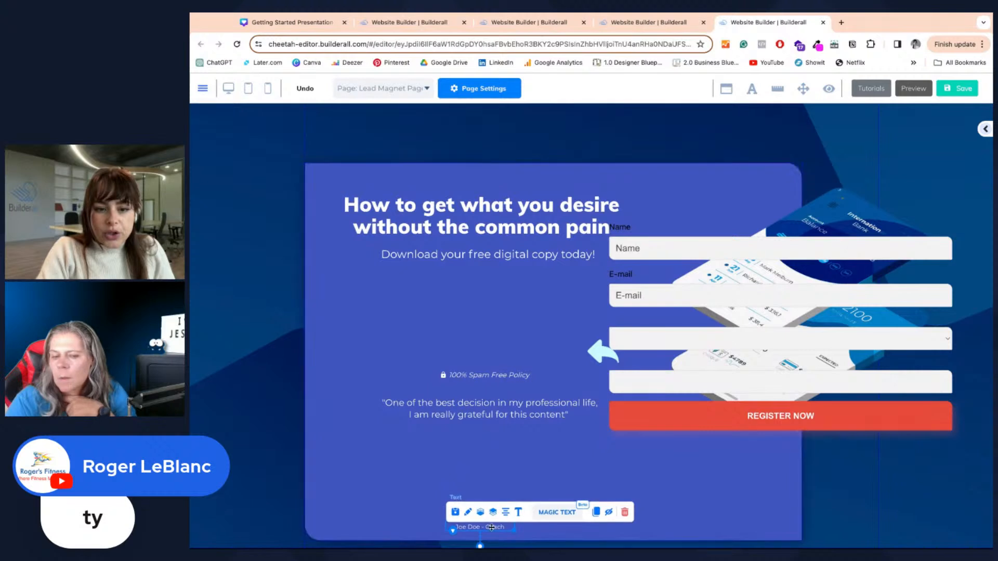
left_click_drag(492, 415, 493, 516)
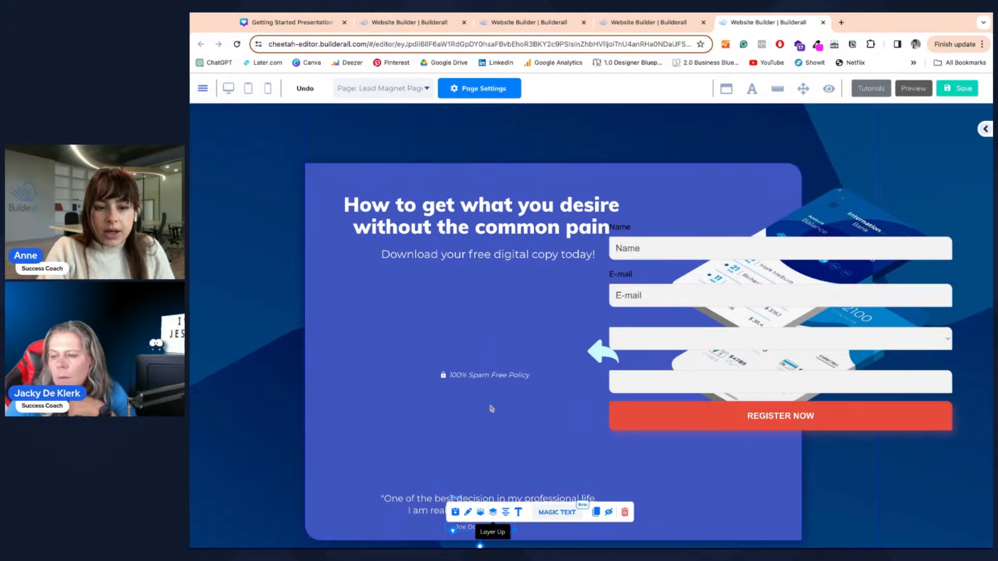
Move the spam-free policy line down above the testimonial, then place the REGISTER NOW form under the headline in the purple box and enlarge it slightly
left_click_drag(483, 380, 483, 380)
left_click_drag(715, 312, 454, 377)
left_click_drag(600, 348, 602, 350)
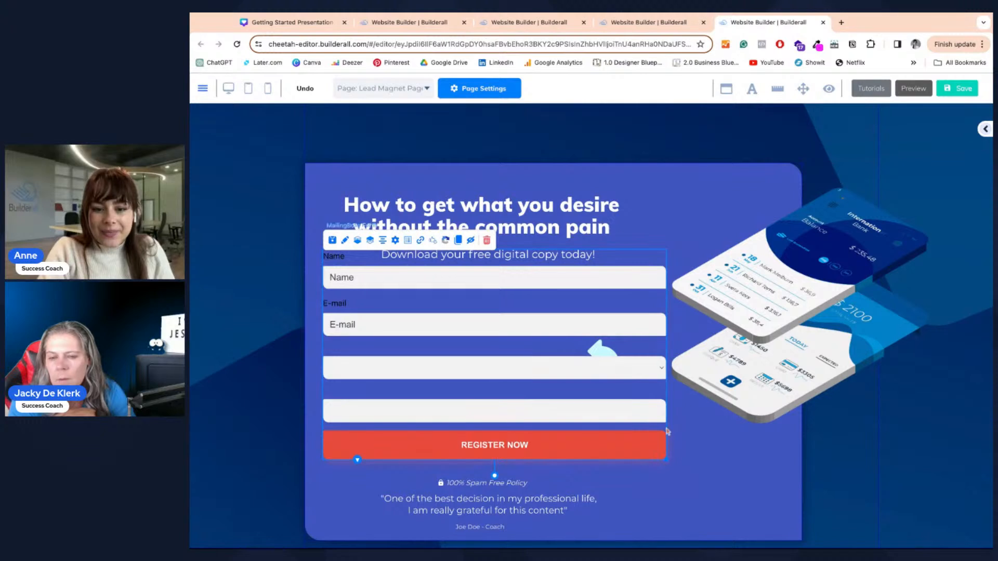
left_click_drag(667, 462, 676, 463)
left_click_drag(627, 370, 478, 376)
Move the light blue arrow image out of the form to the space beside the headline, just above the form's upper right corner
left_click_drag(604, 357, 798, 448)
left_click_drag(437, 369, 598, 376)
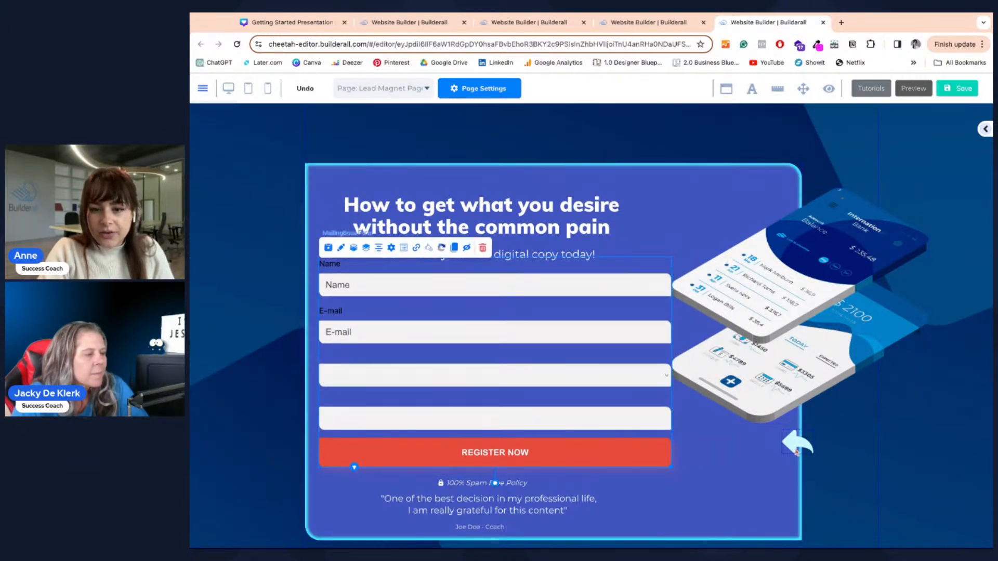
left_click(699, 415)
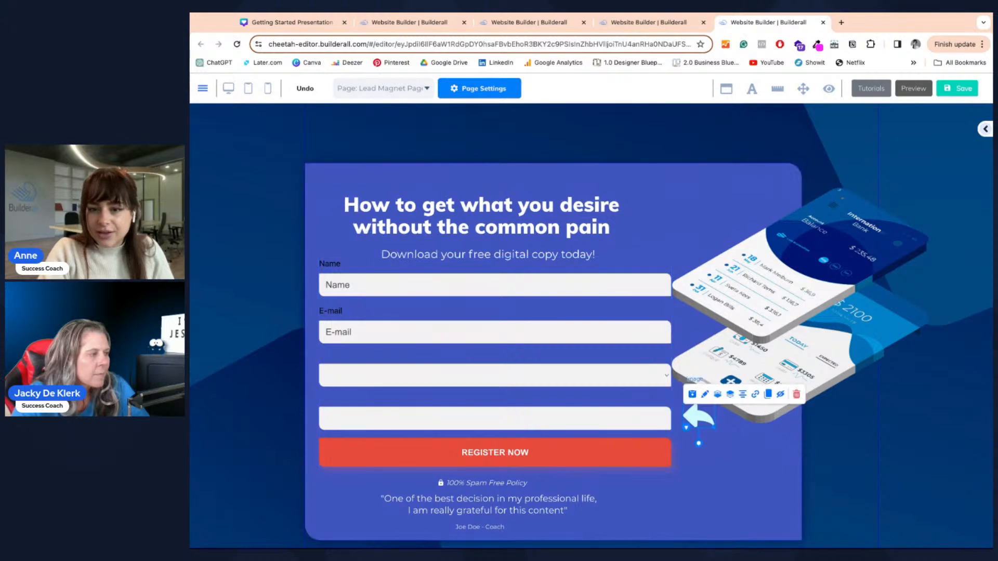
left_click_drag(700, 422, 672, 246)
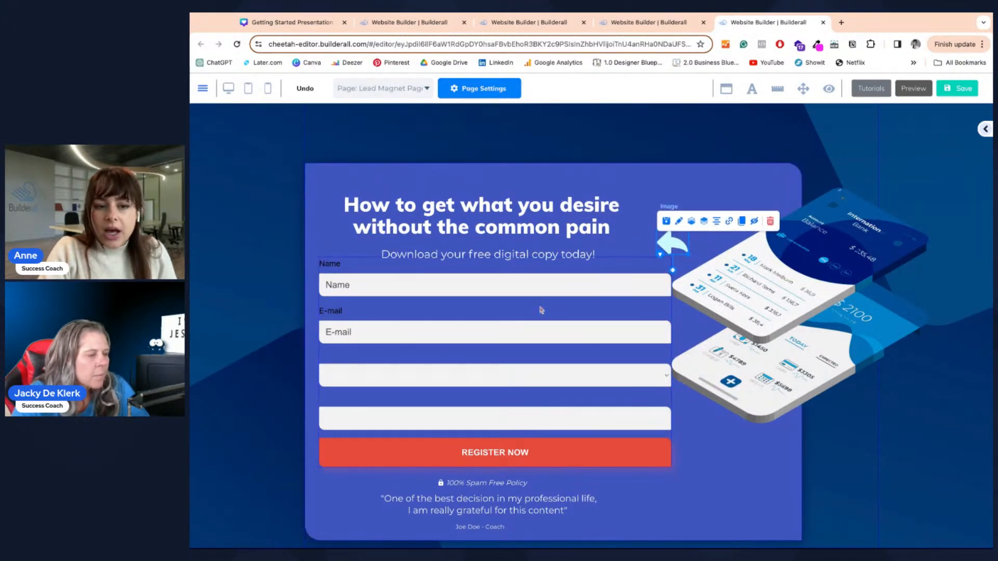
Examine the REGISTER NOW form's list URL settings and close them
left_click(511, 290)
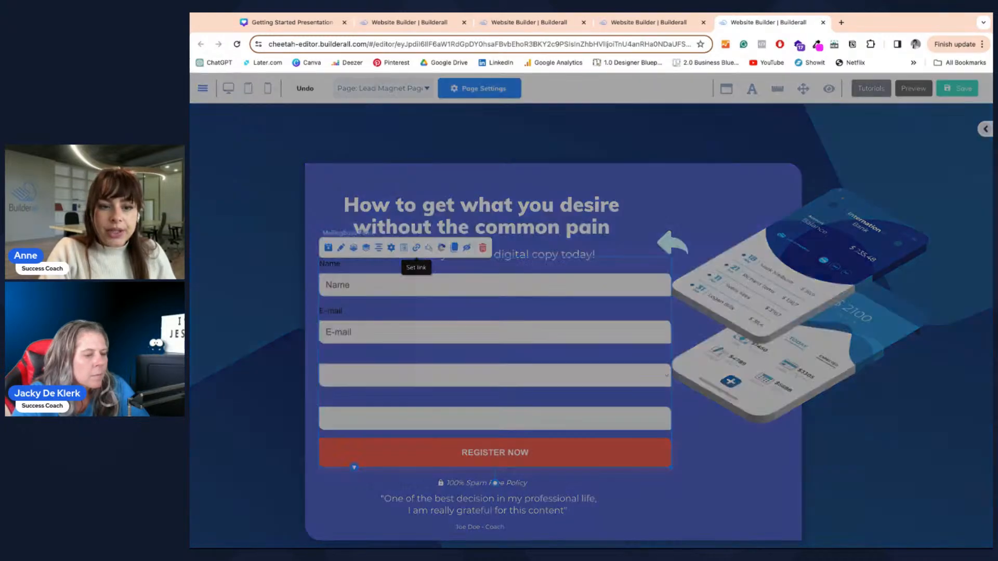
left_click(416, 247)
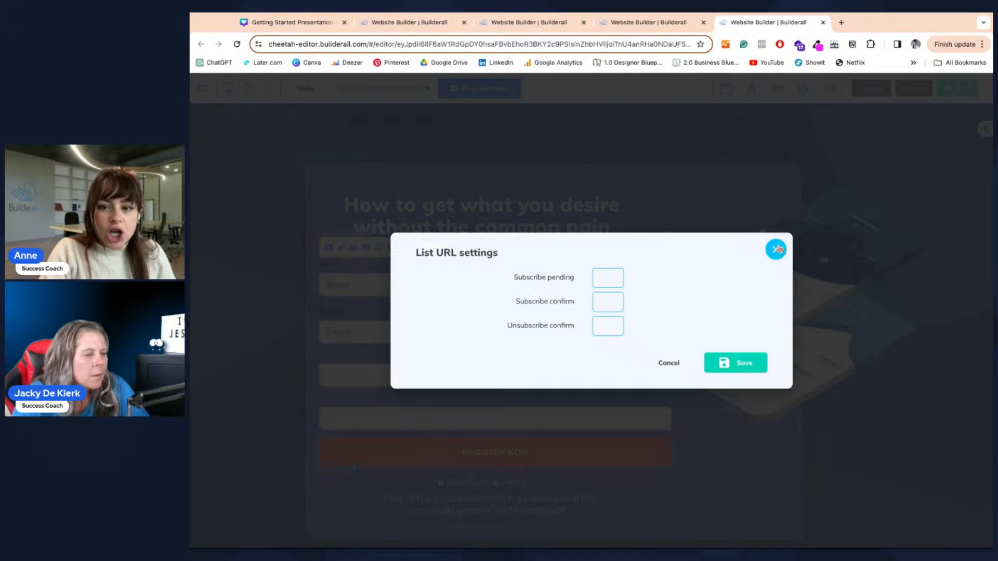
left_click(775, 250)
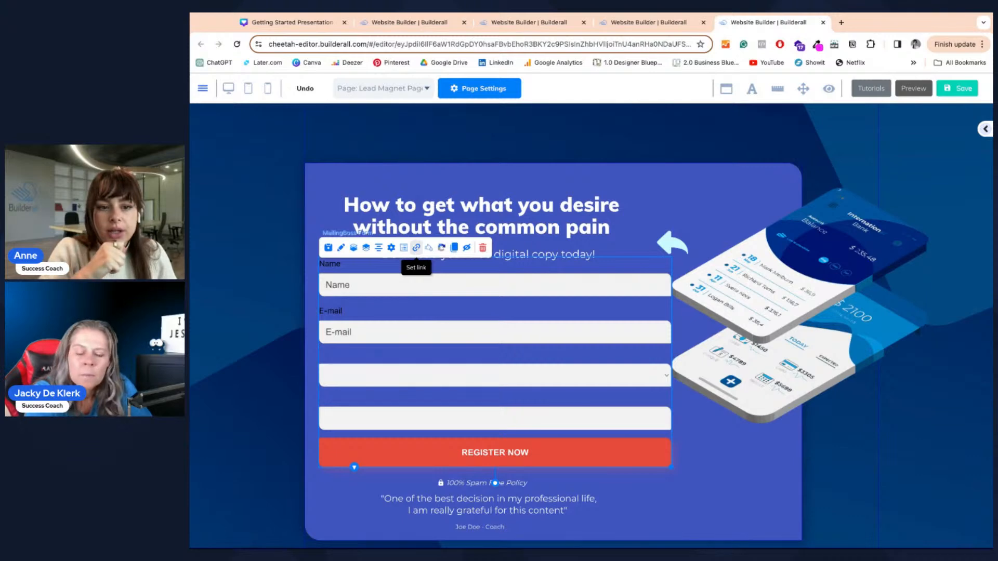
In the form's list URL settings, link Subscribe pending to the site's Confirm Email Page
left_click(417, 248)
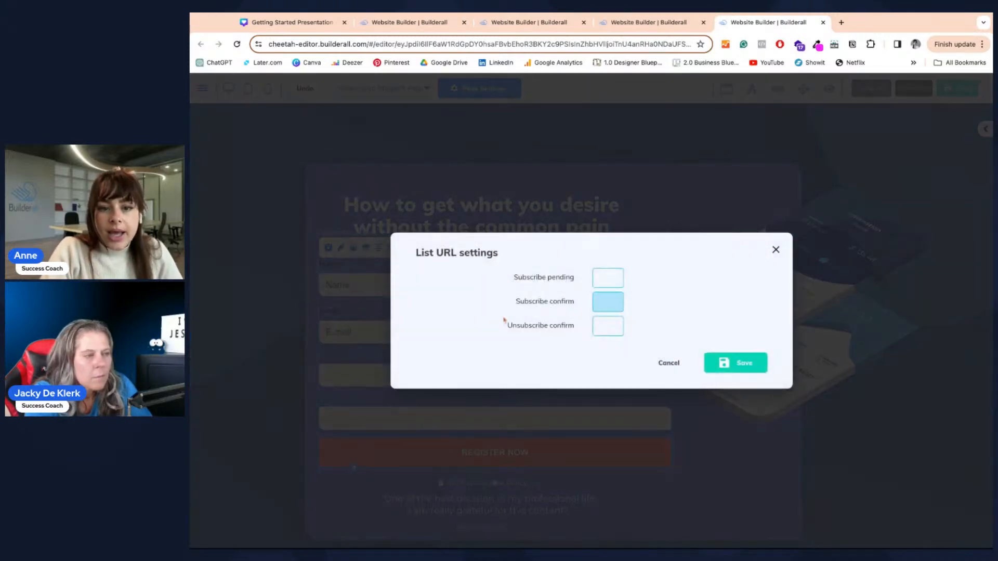
left_click(619, 281)
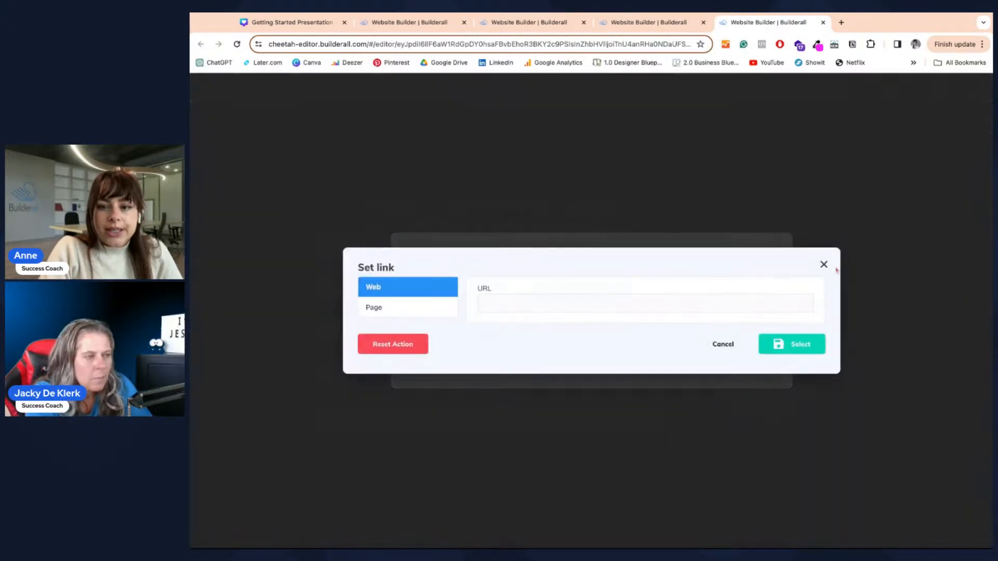
left_click(824, 266)
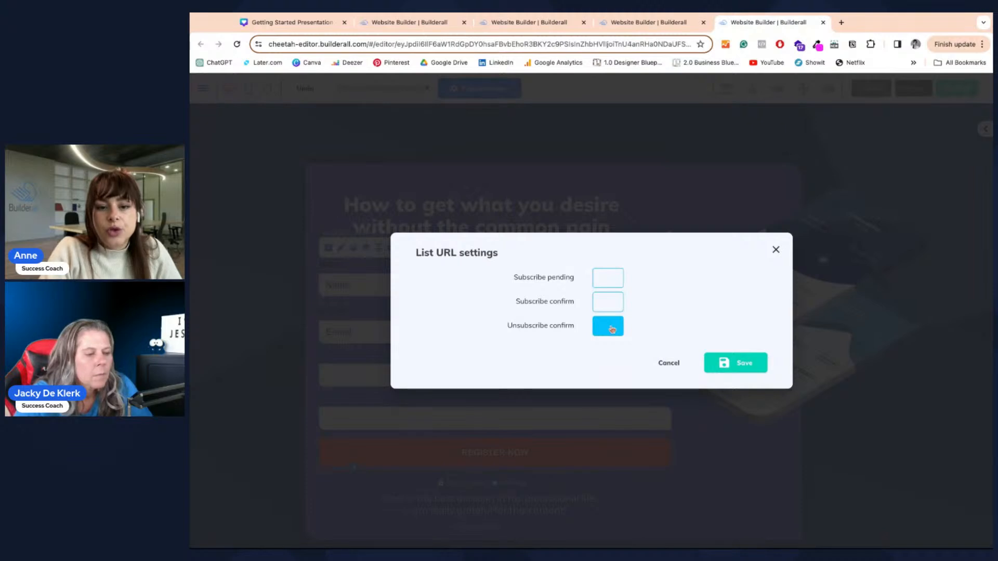
left_click(608, 281)
left_click(575, 302)
left_click(422, 310)
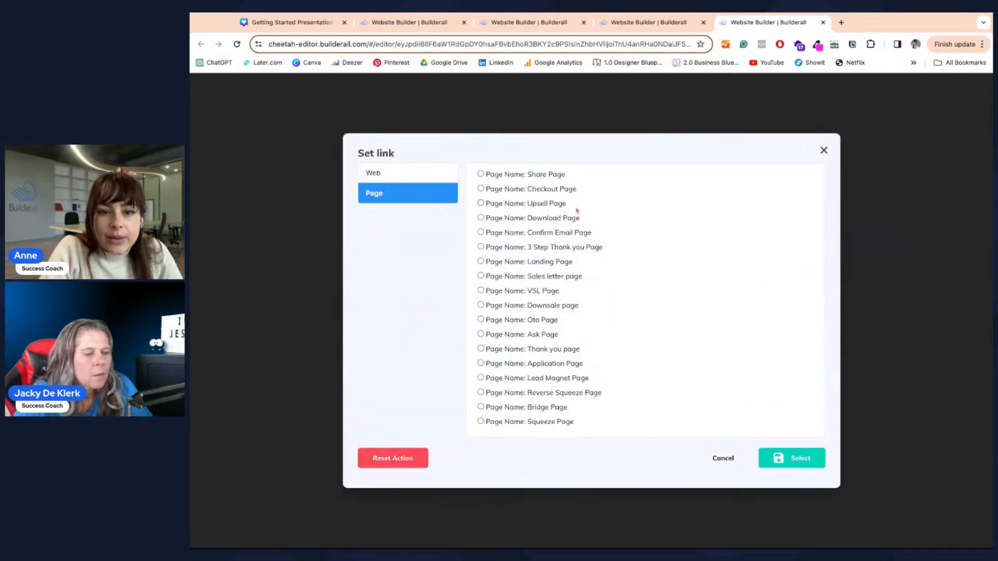
left_click(480, 233)
left_click(778, 456)
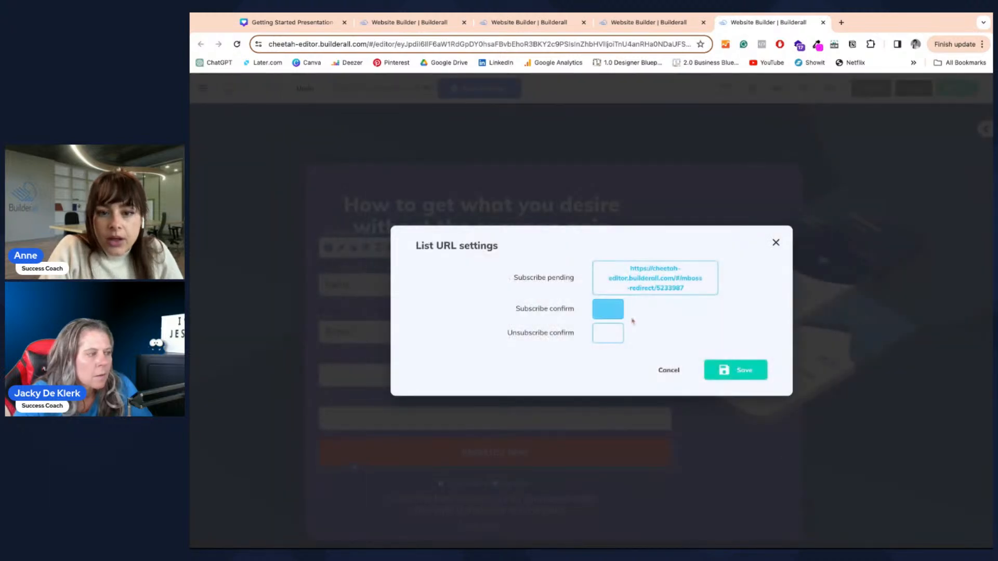
Link Subscribe confirm to the site's Download Page
left_click(603, 309)
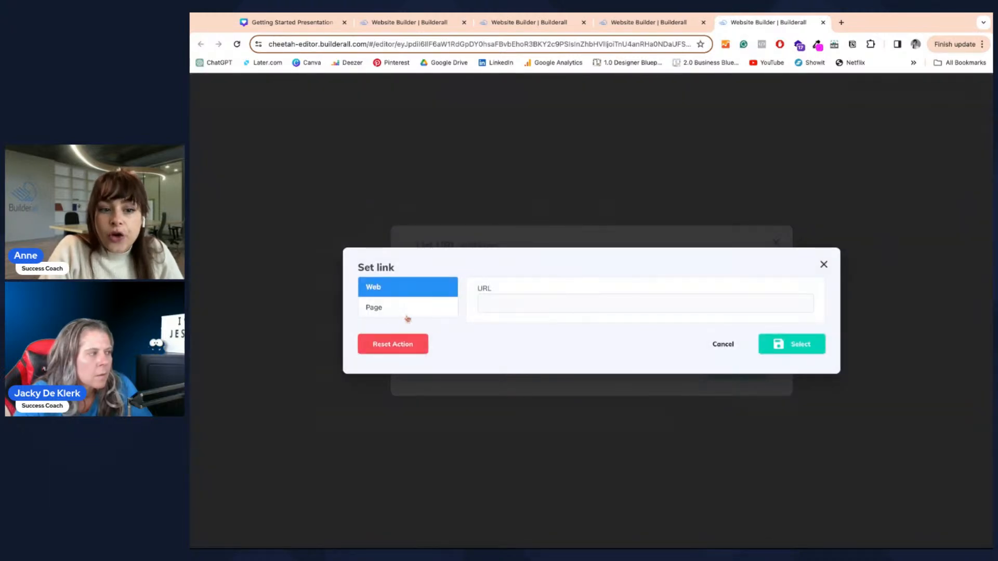
left_click(374, 308)
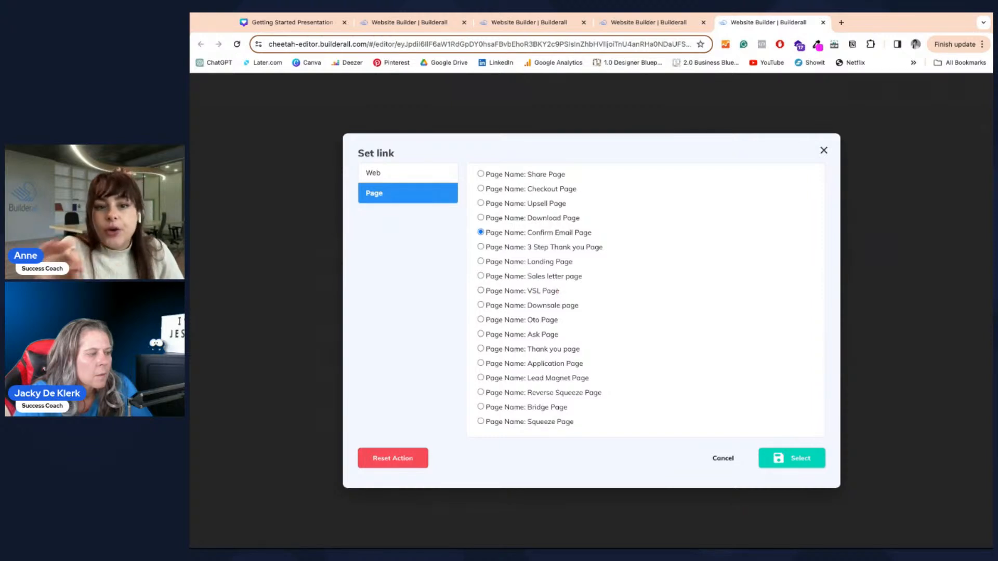
left_click(480, 218)
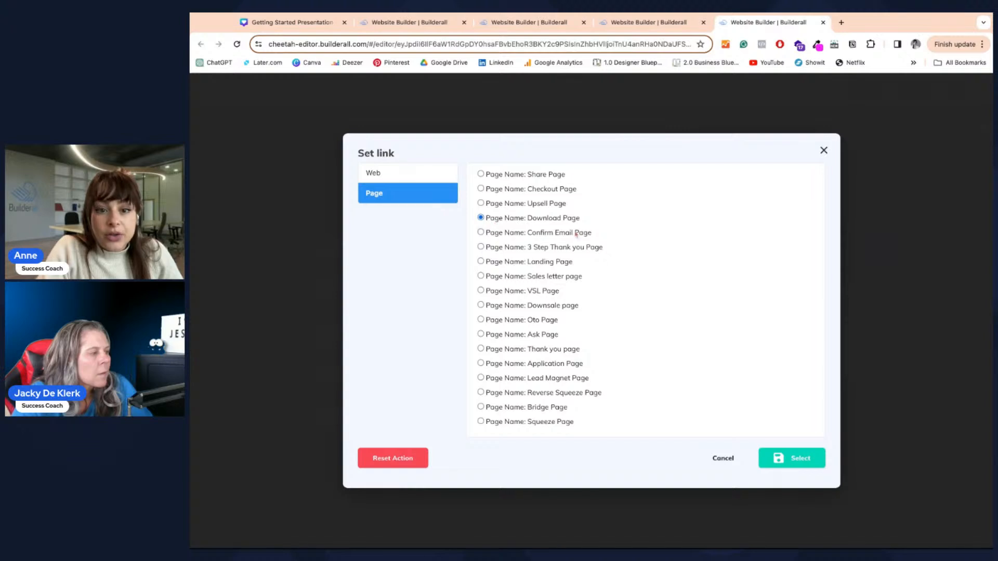
left_click(806, 460)
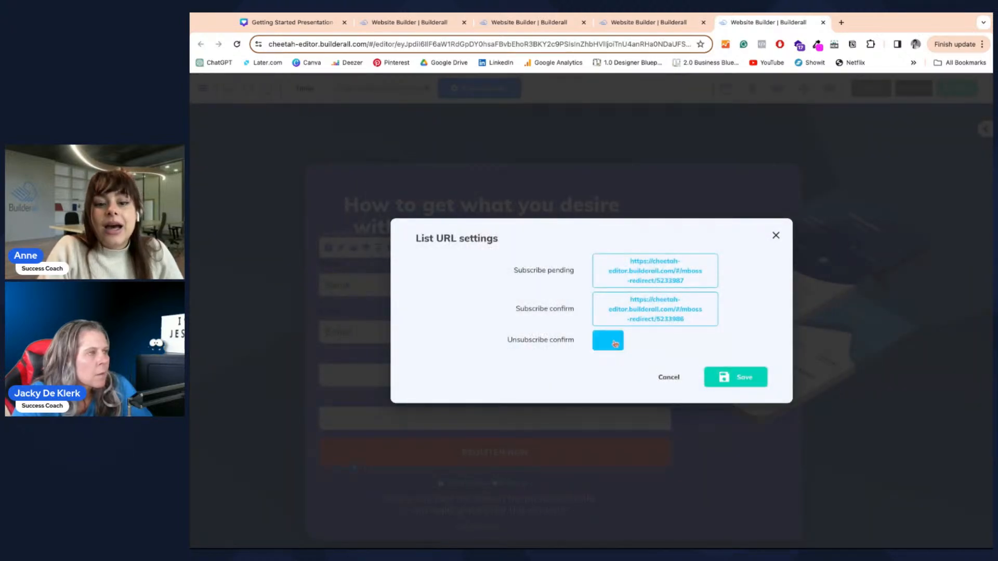
Link Unsubscribe confirm to the site's Thank you page and save the list URL settings
left_click(615, 344)
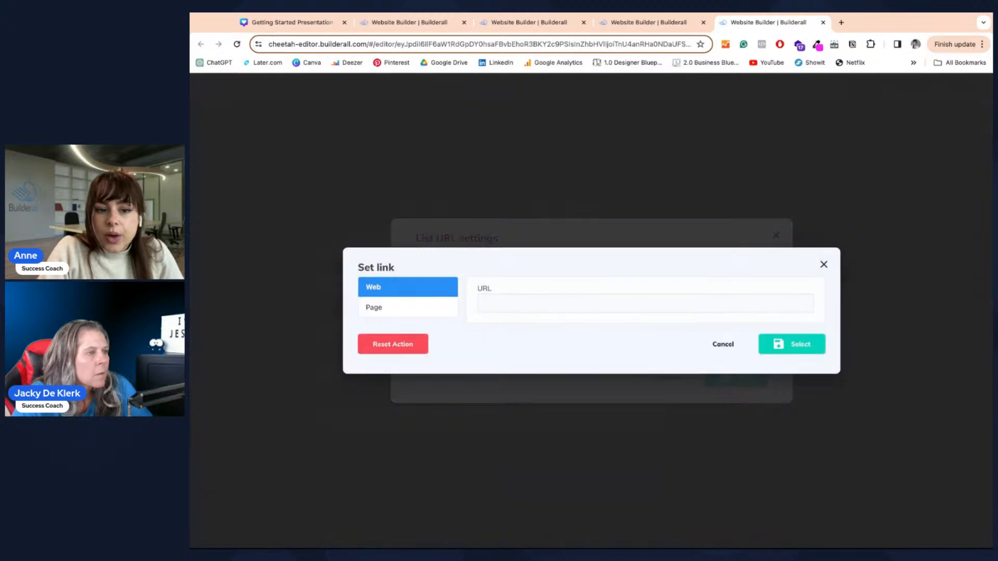
left_click(401, 307)
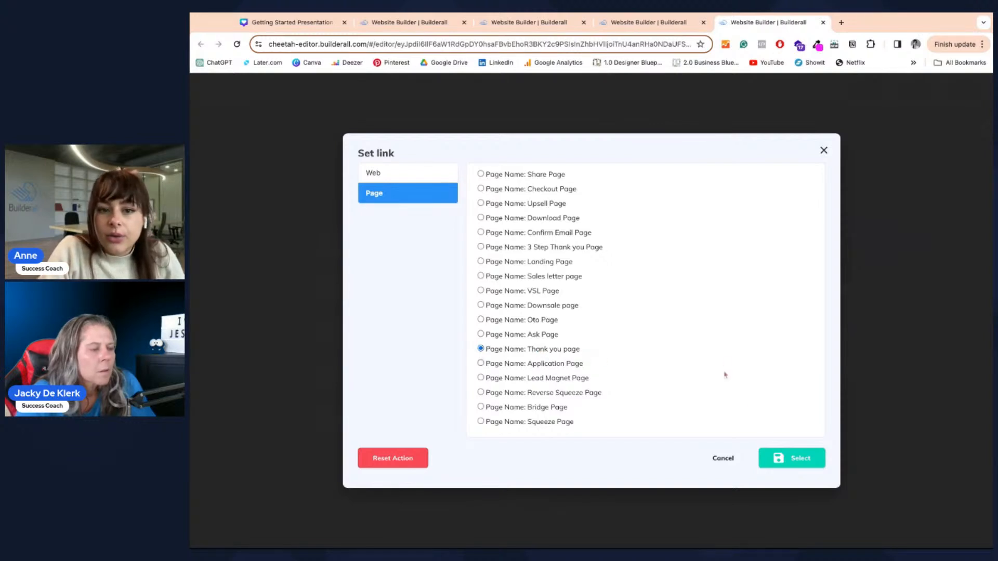
left_click(788, 463)
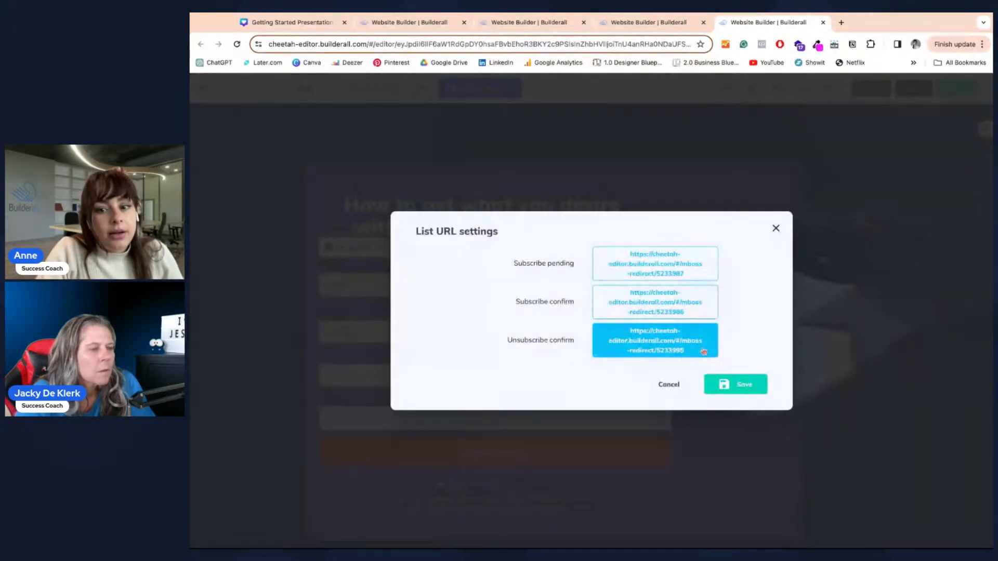
left_click(749, 386)
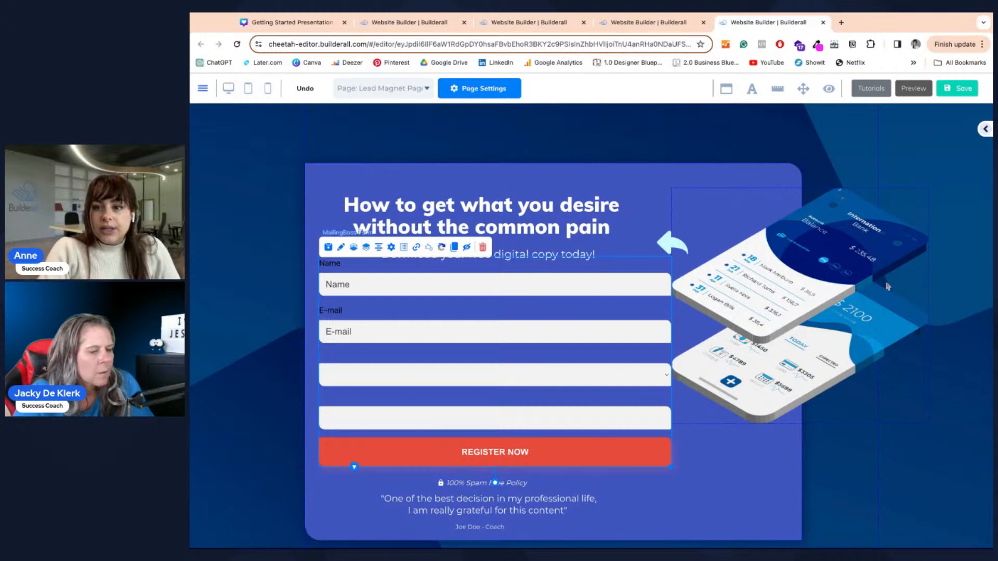
Save and publish the website, then open the list of pages from the missing-homepage notice
left_click(962, 92)
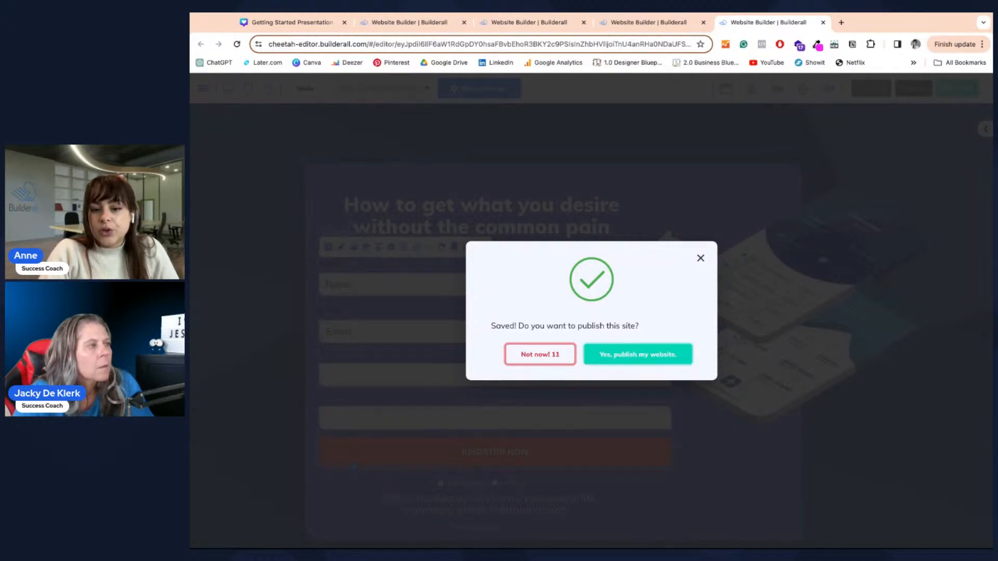
left_click(597, 356)
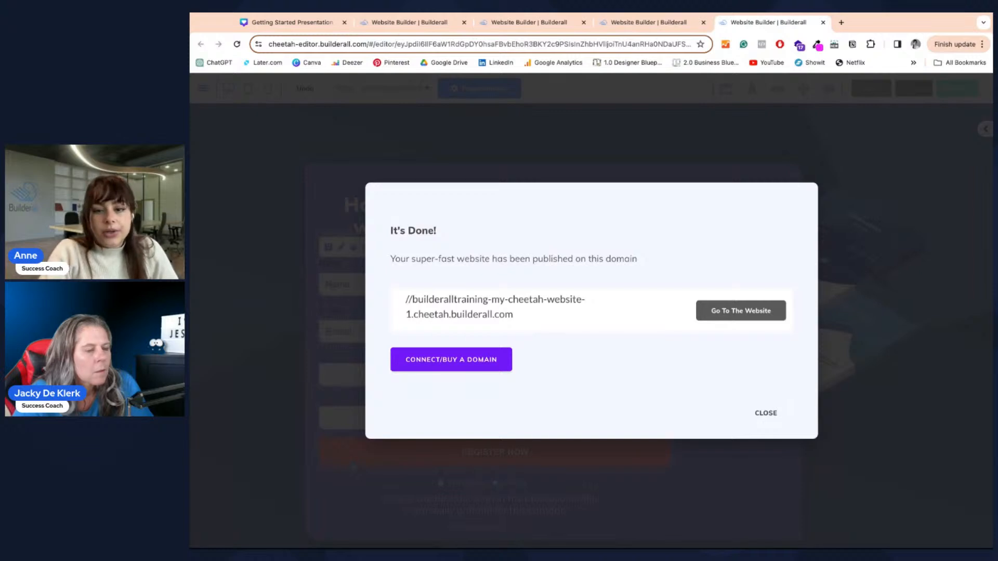
left_click(771, 414)
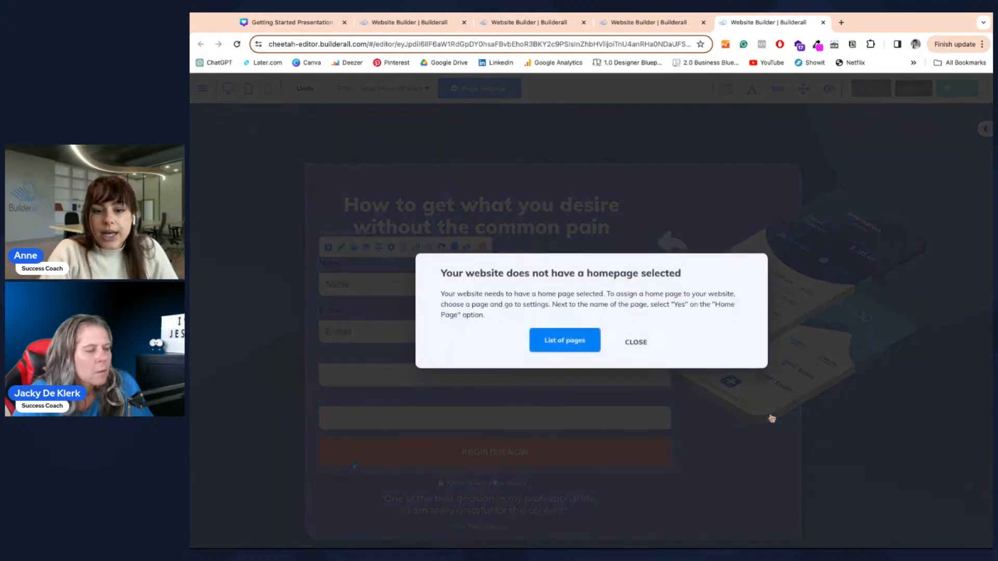
left_click(569, 342)
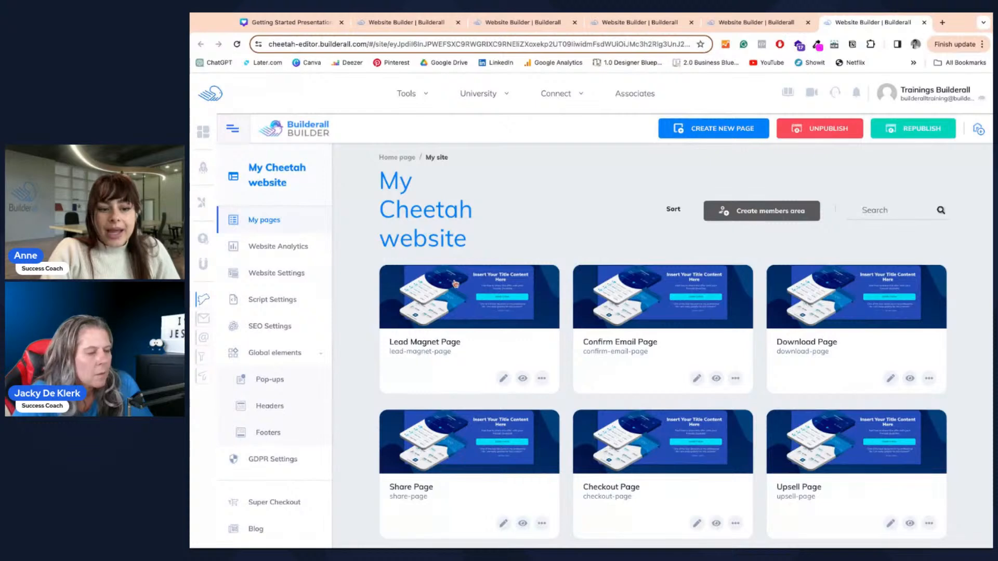
Open the website's domain connection page, bring up the connect confirmation with no domain entered, and dismiss it
scroll(456, 283, "down", 1)
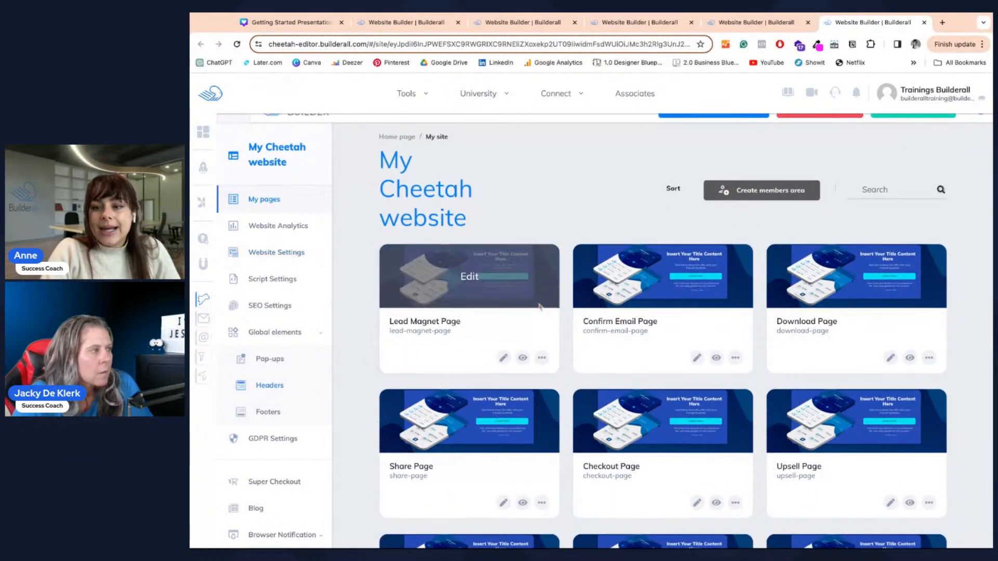
scroll(539, 307, "down", 3)
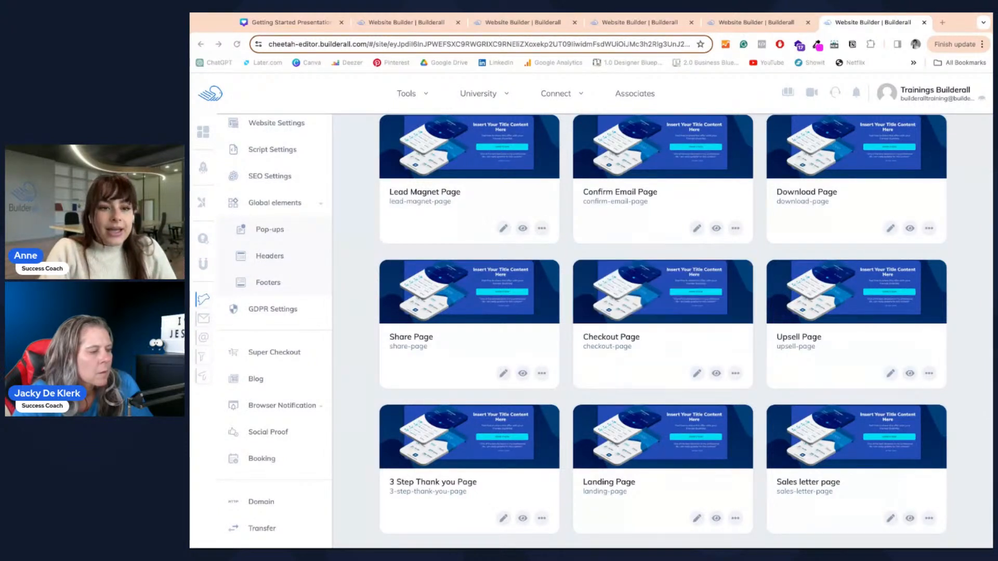
scroll(292, 422, "down", 3)
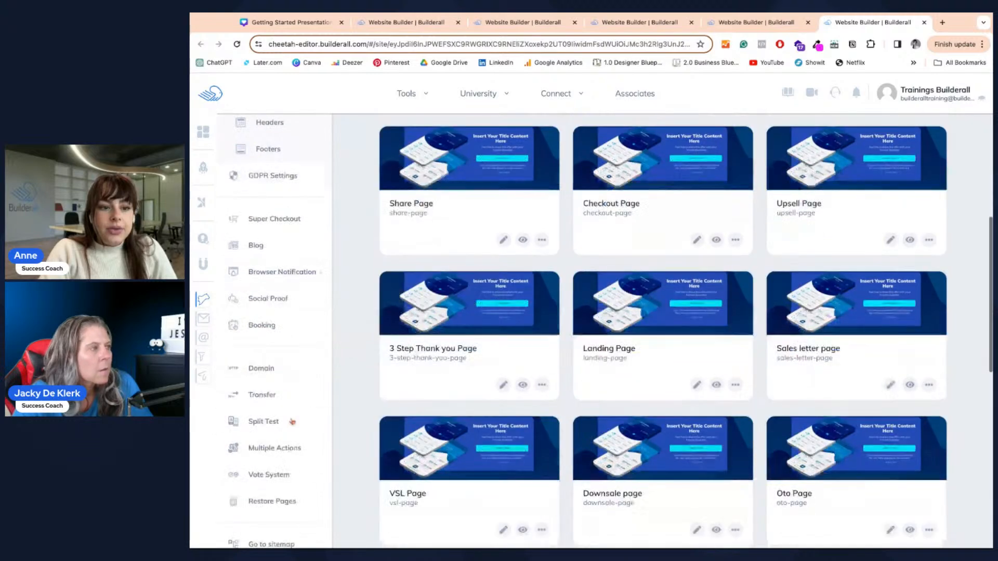
scroll(292, 421, "down", 3)
left_click(259, 264)
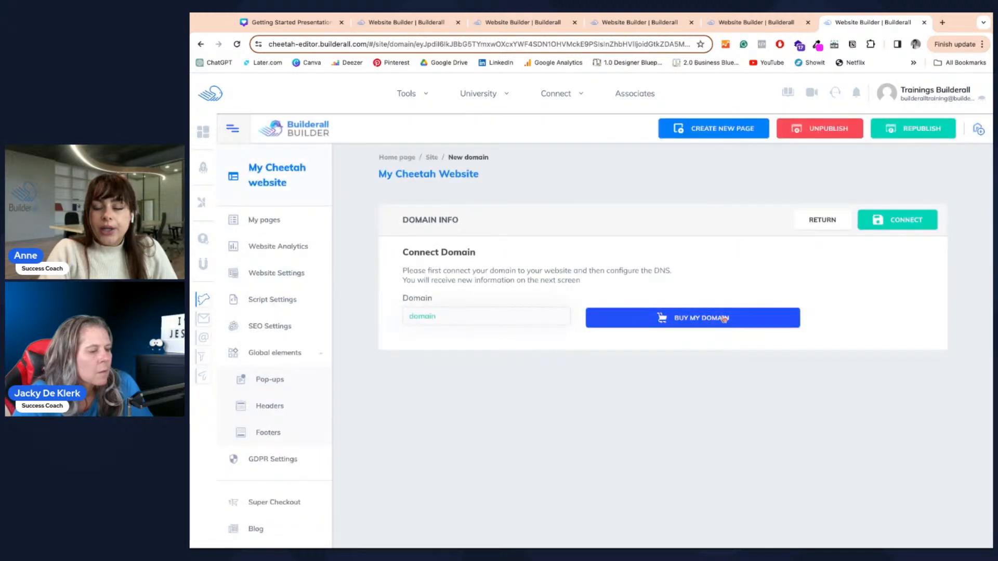
left_click(894, 229)
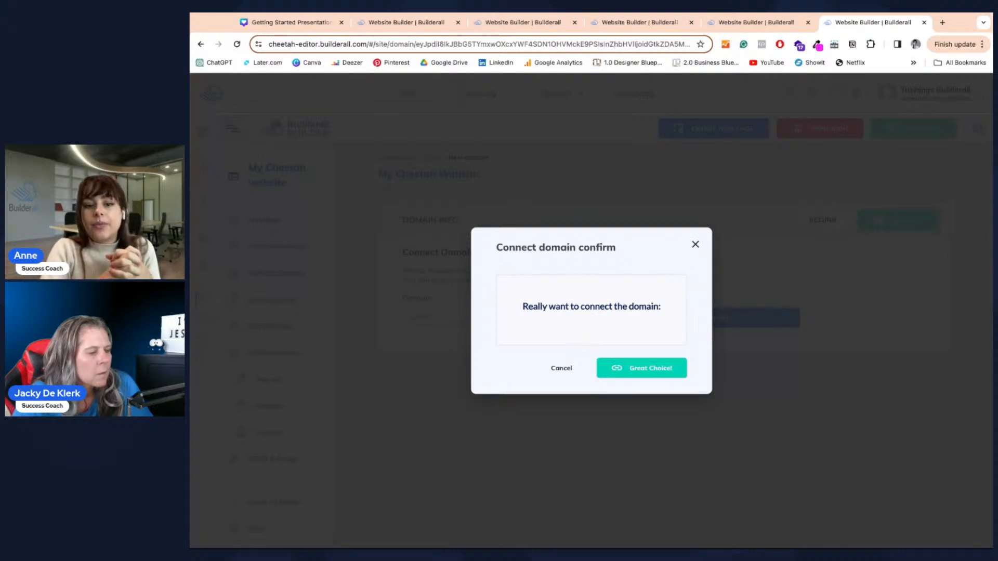
left_click(697, 245)
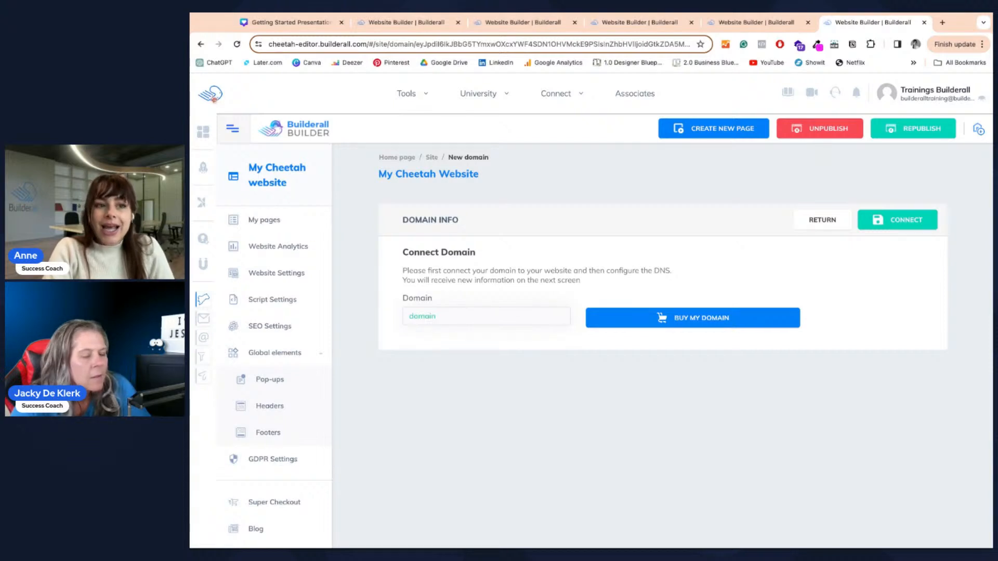
Return to the Builderall virtual office home page
key("super+r")
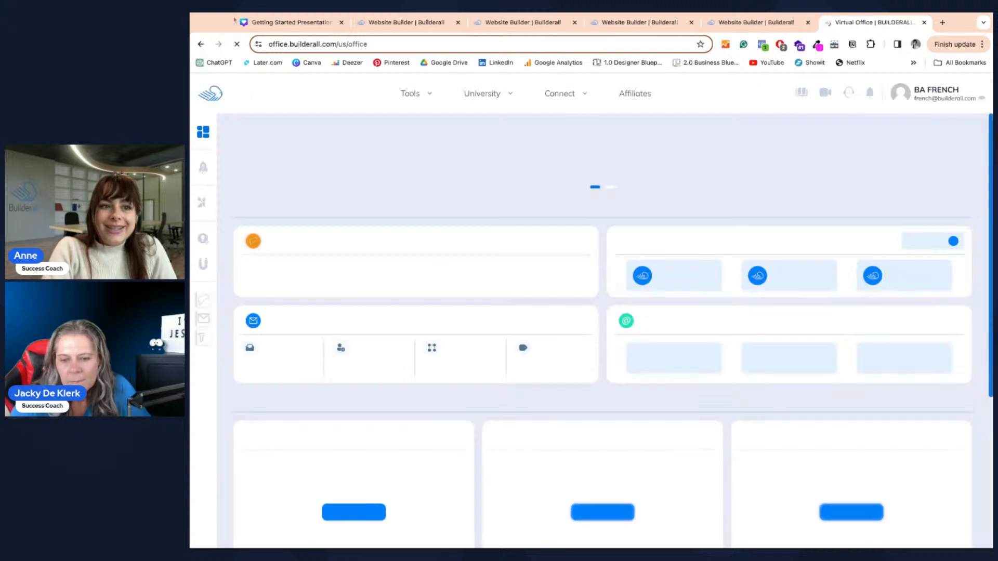